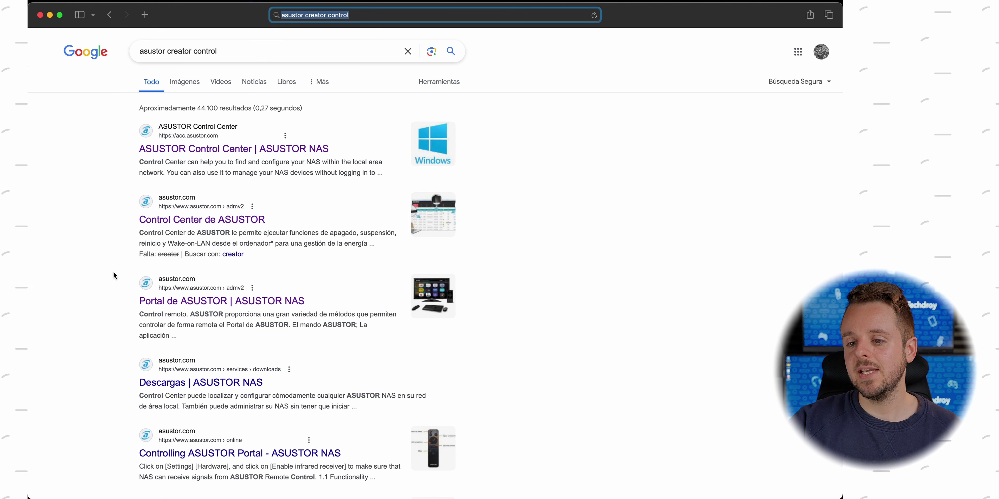
# Open the ASUSTOR Control Center result and go to its Descargar download page
pyautogui.click(199, 221)
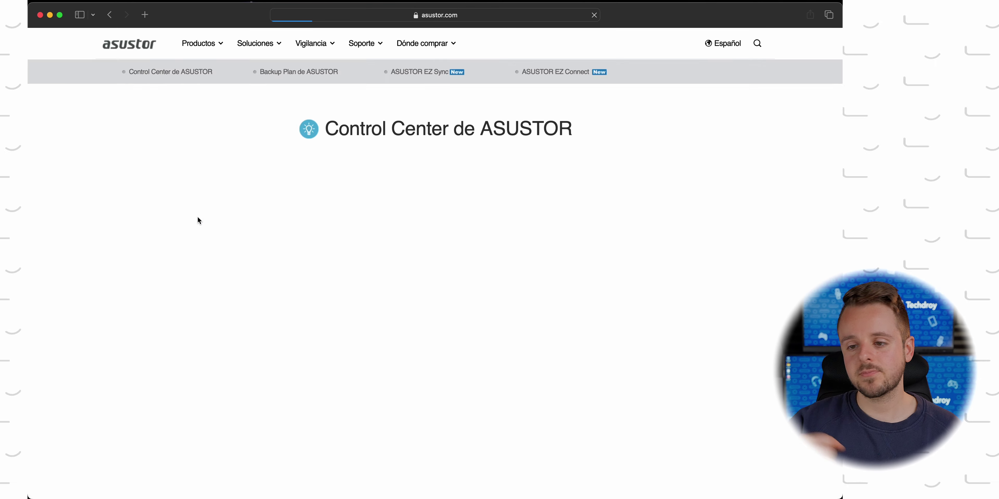
pyautogui.scroll(-10, 198, 217)
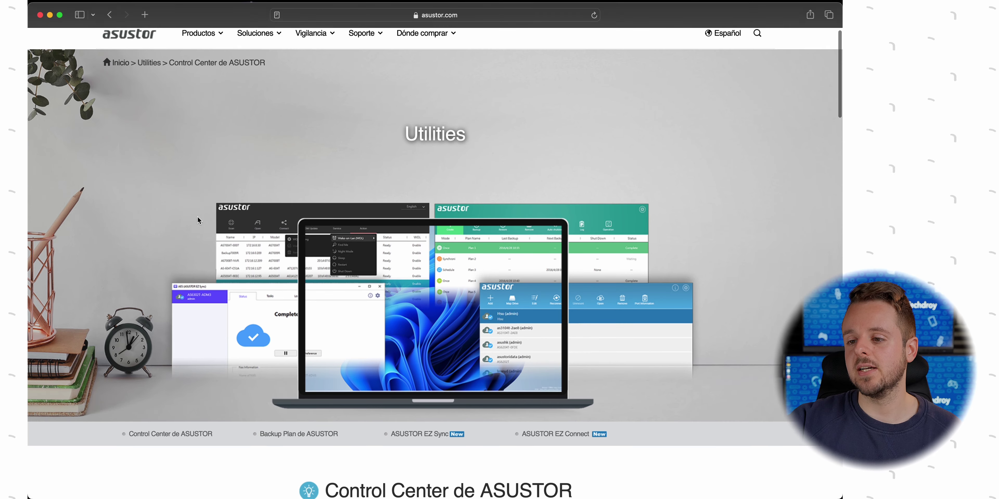
pyautogui.scroll(-10, 197, 220)
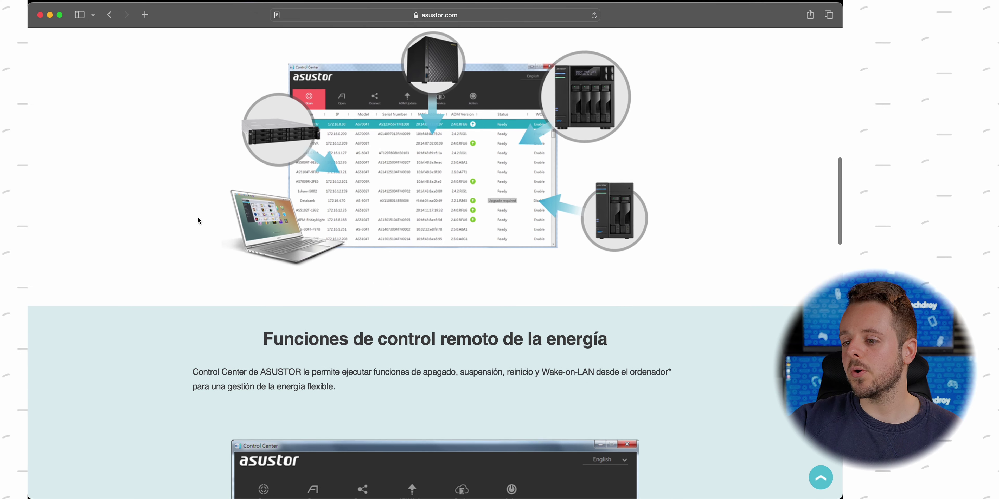
pyautogui.scroll(-15, 198, 219)
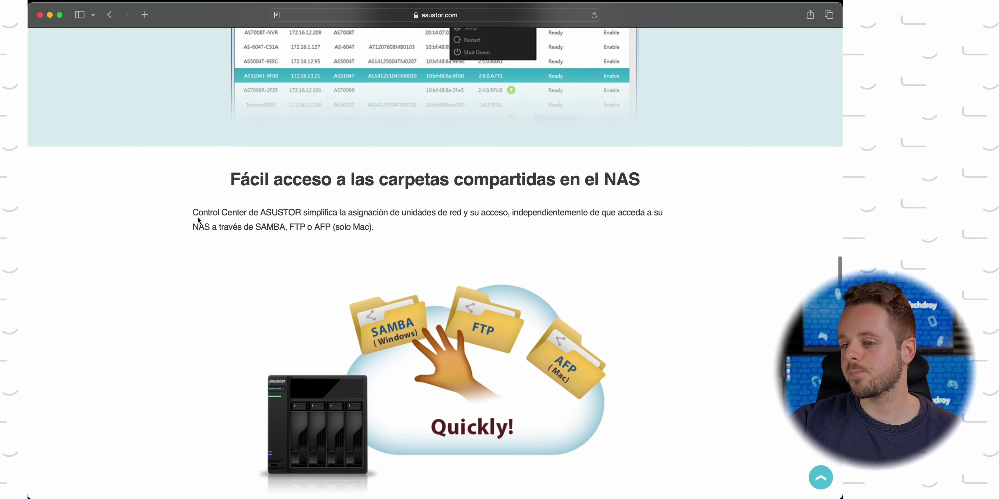
pyautogui.scroll(5, 197, 220)
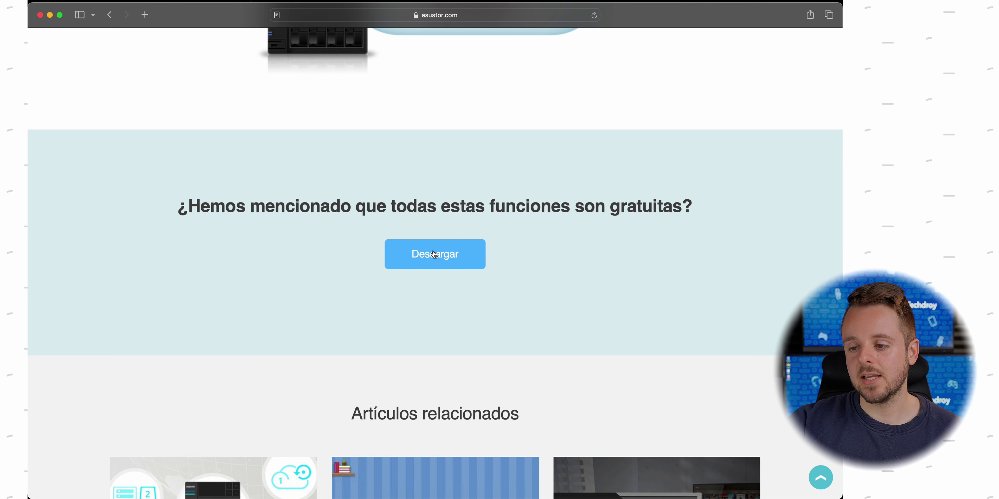
pyautogui.click(434, 254)
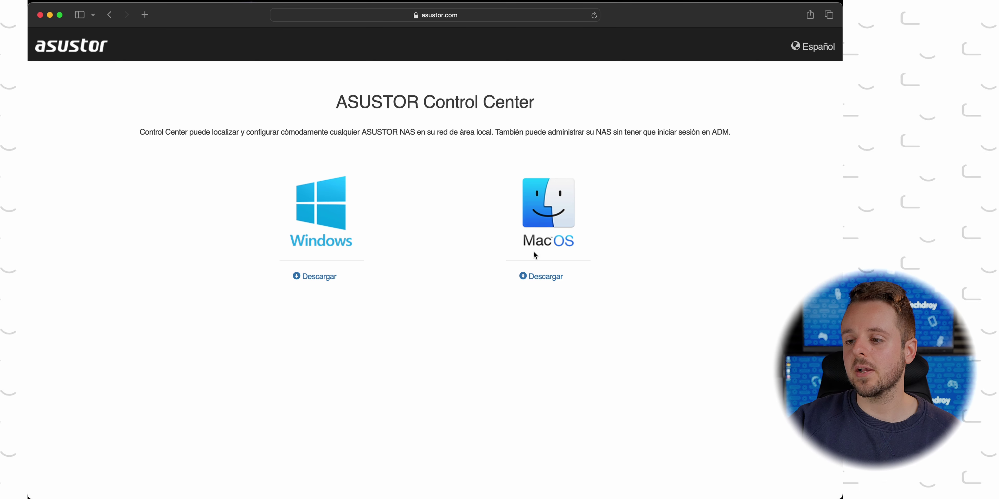
# Get the macOS version of ASUSTOR Control Center from the App Store and launch it
pyautogui.click(540, 278)
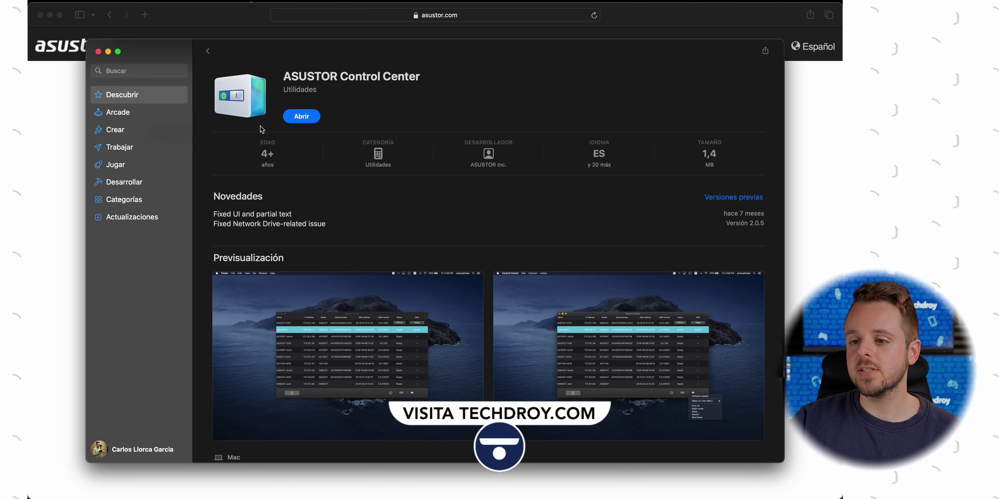
pyautogui.click(301, 117)
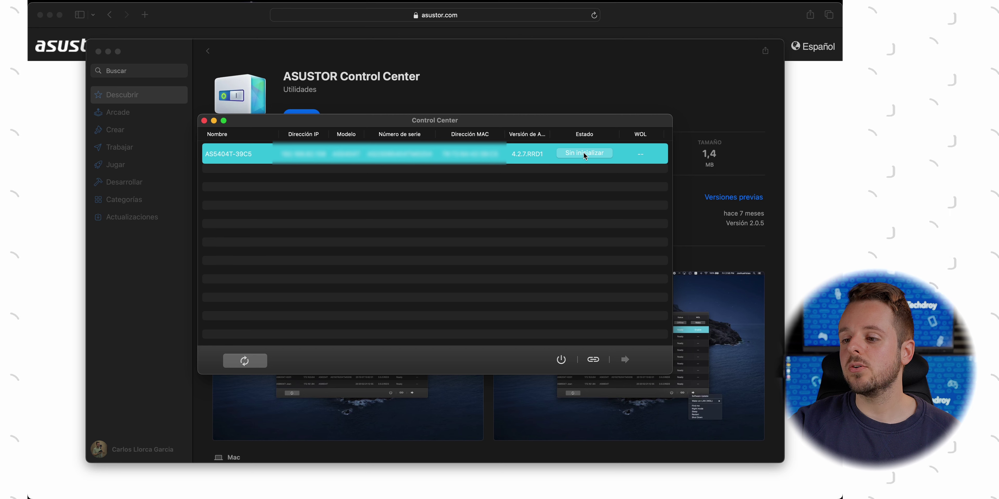
# Open the uninitialized AS5404T-39C5 NAS from Control Center in Safari
pyautogui.click(586, 188)
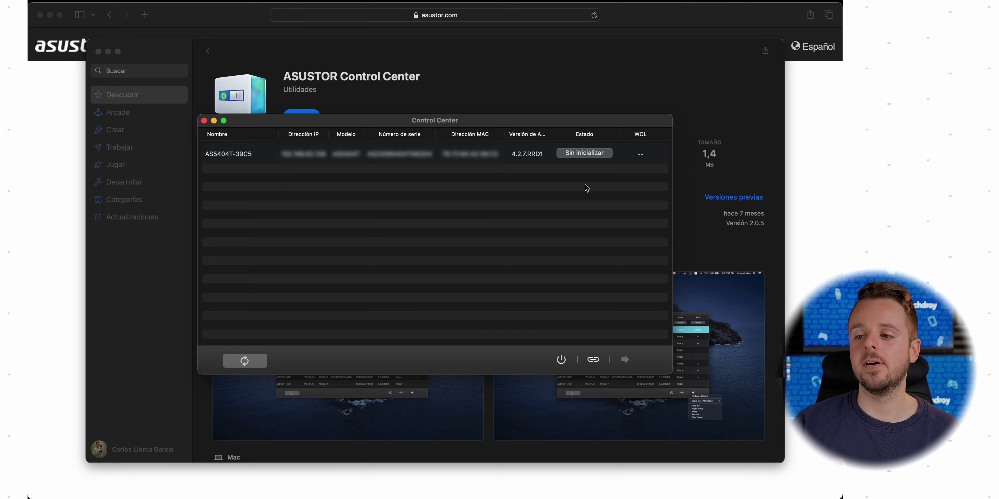
pyautogui.click(587, 153)
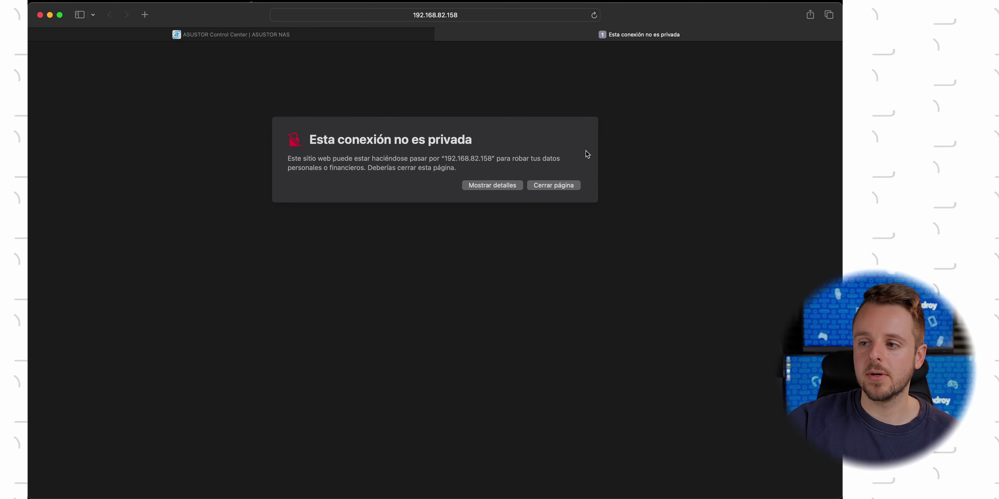
# Bypass the invalid-certificate warning, accept the ADM terms and continue to System Initialization
pyautogui.click(485, 190)
pyautogui.click(357, 254)
pyautogui.click(474, 285)
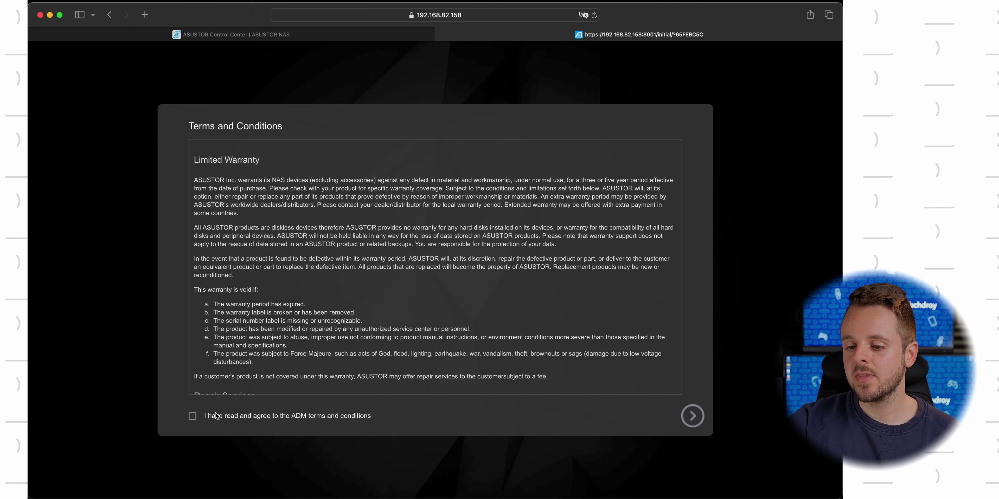
pyautogui.click(236, 417)
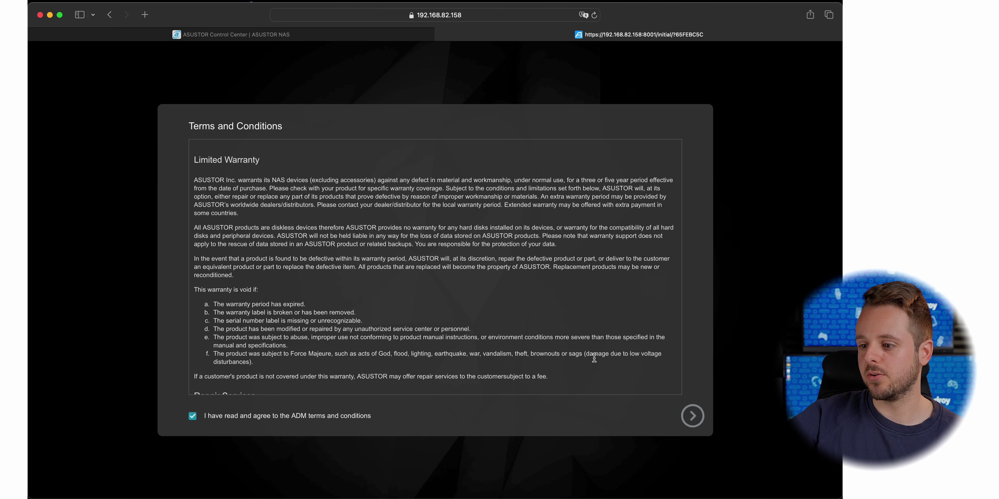
pyautogui.click(692, 416)
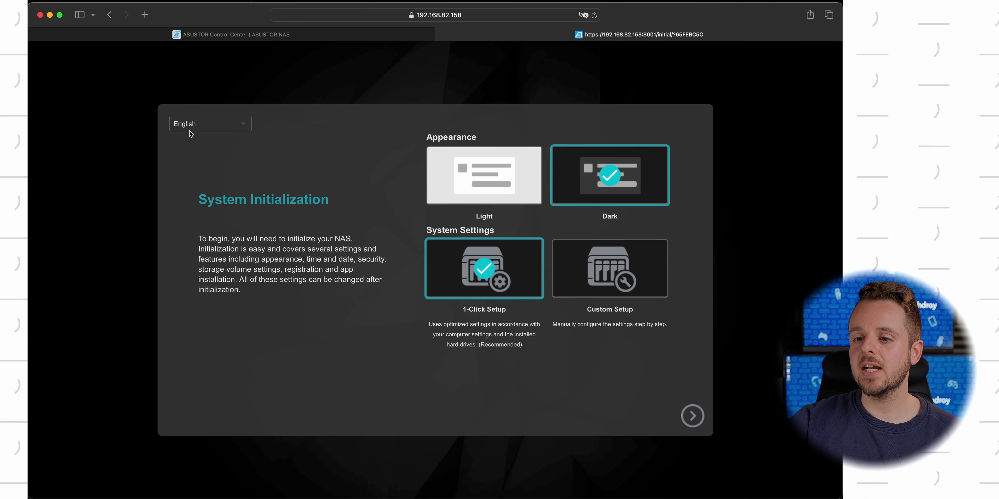
# Switch the wizard language to Español, close the Control Center tab and re-accept the terms
pyautogui.click(199, 126)
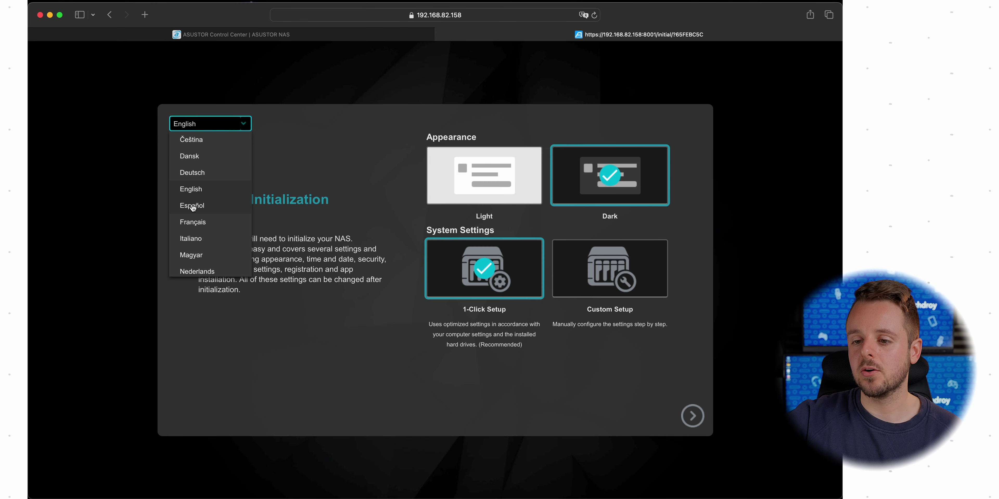
pyautogui.click(191, 204)
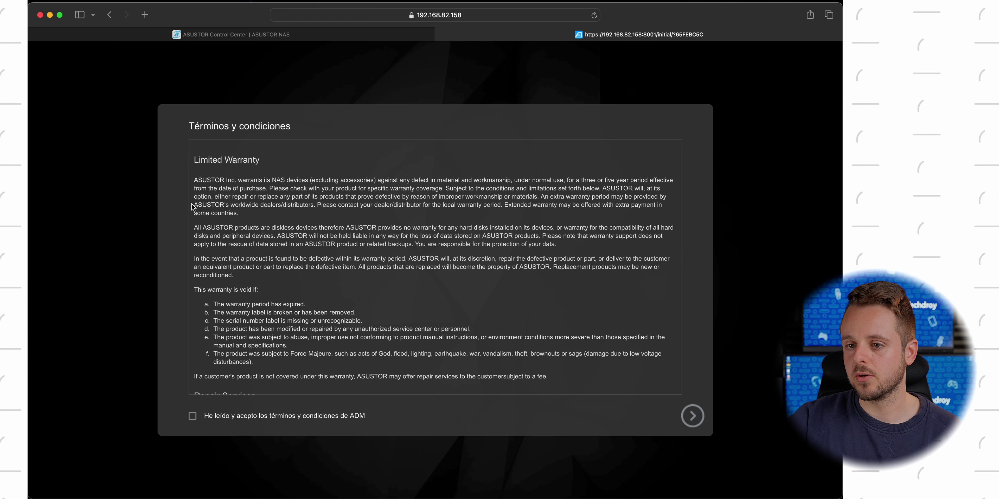
pyautogui.click(36, 35)
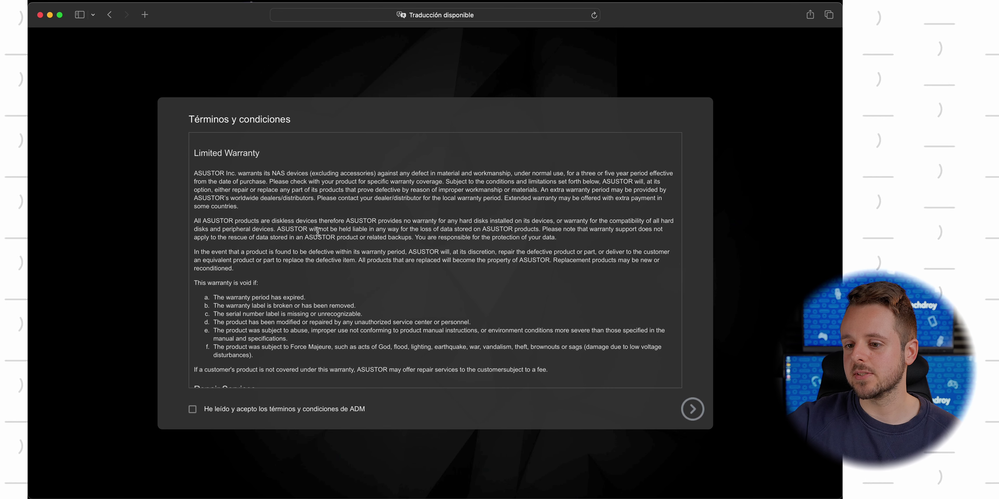
pyautogui.scroll(-20, 357, 254)
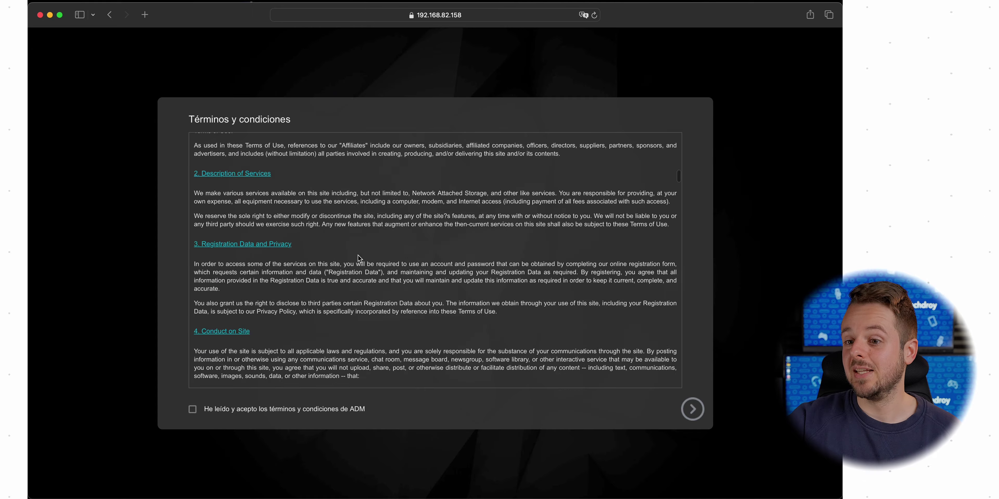
pyautogui.click(253, 408)
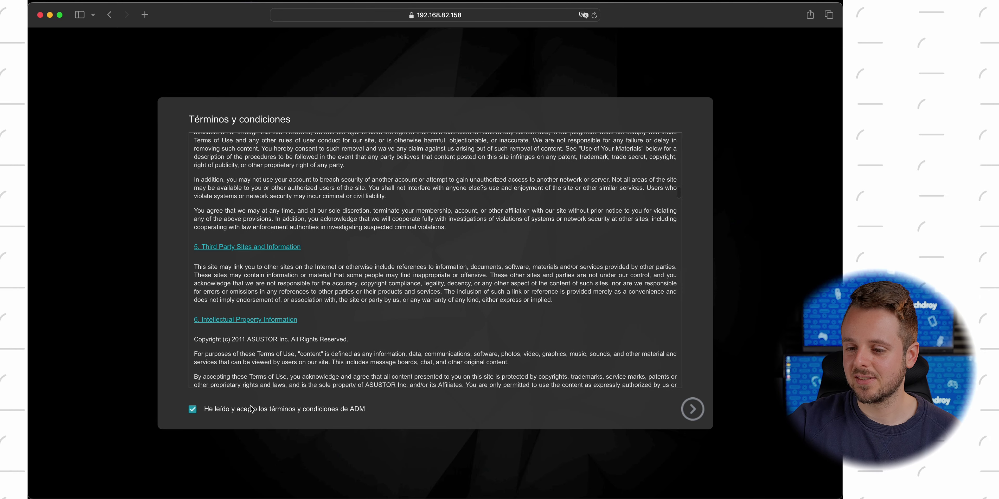
pyautogui.click(689, 411)
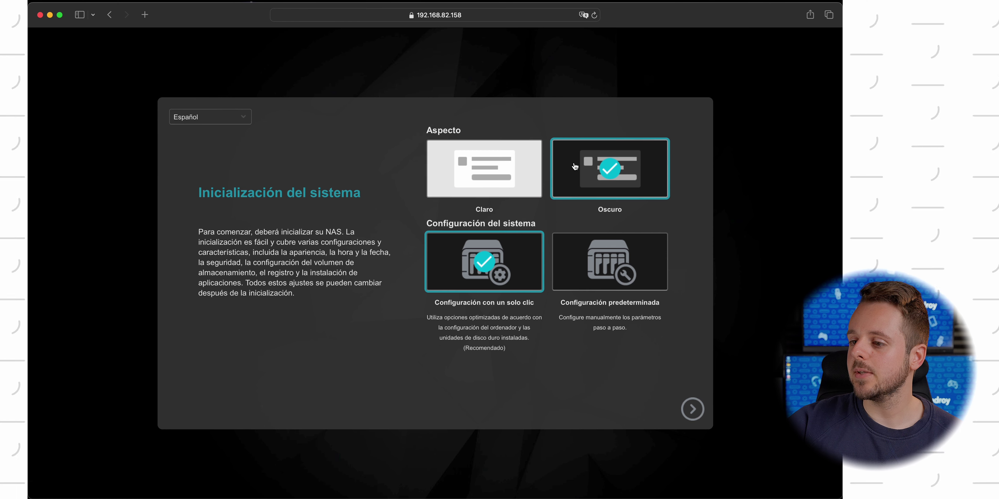
# Keep the Oscuro appearance and Configuración con un solo clic after trying the alternatives
pyautogui.click(504, 165)
pyautogui.click(570, 166)
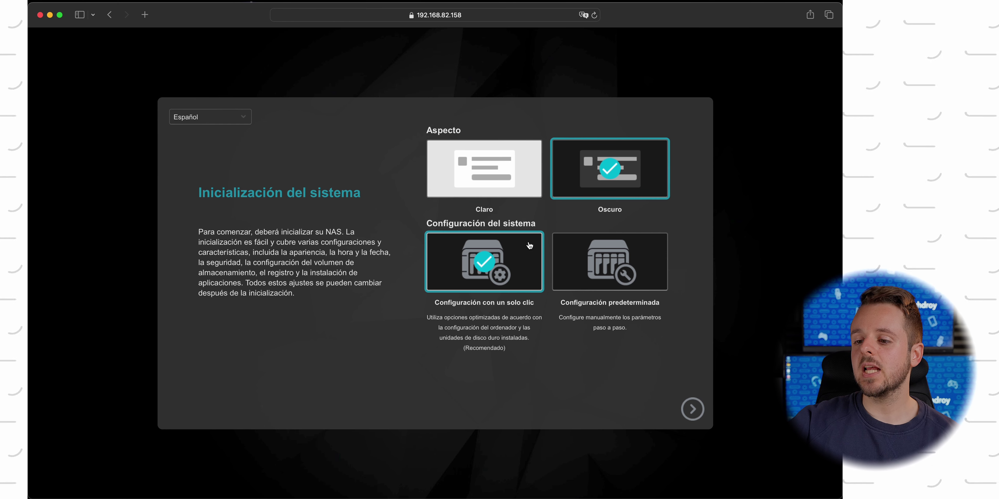
pyautogui.click(583, 275)
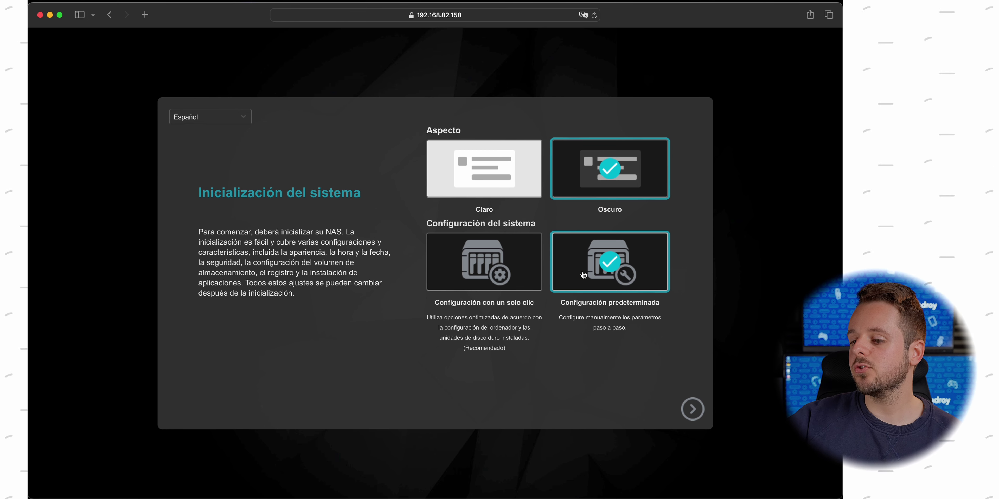
pyautogui.click(499, 269)
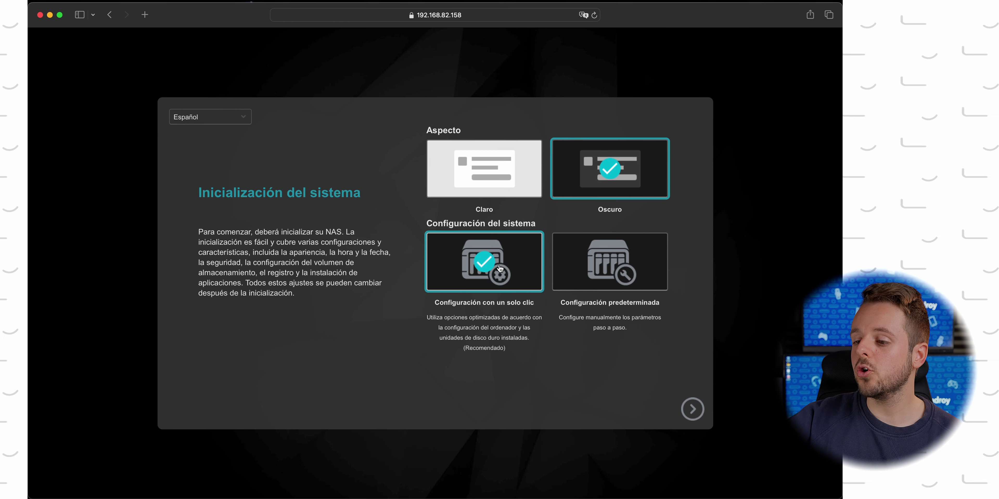
pyautogui.click(687, 406)
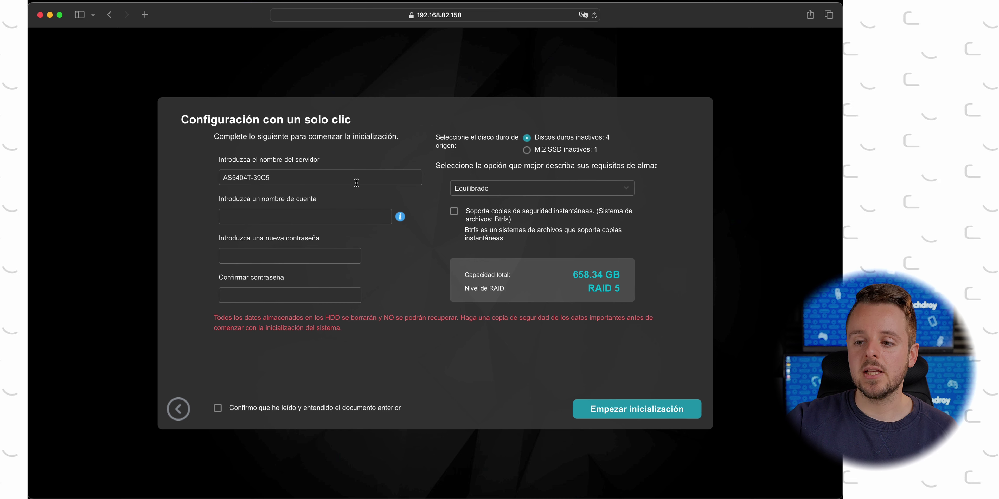
# Fill the account with a suggested strong password and compare storage options, keeping Equilibrado
pyautogui.click(331, 217)
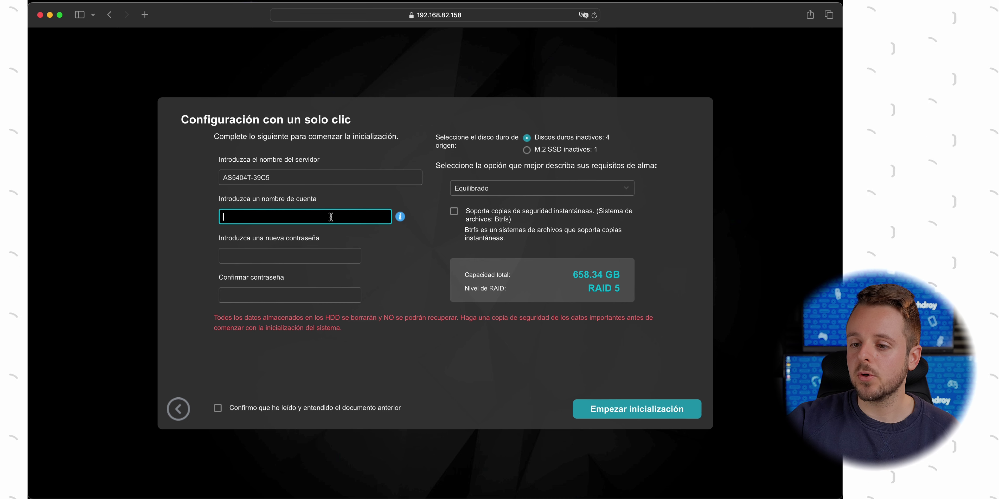
pyautogui.click(306, 260)
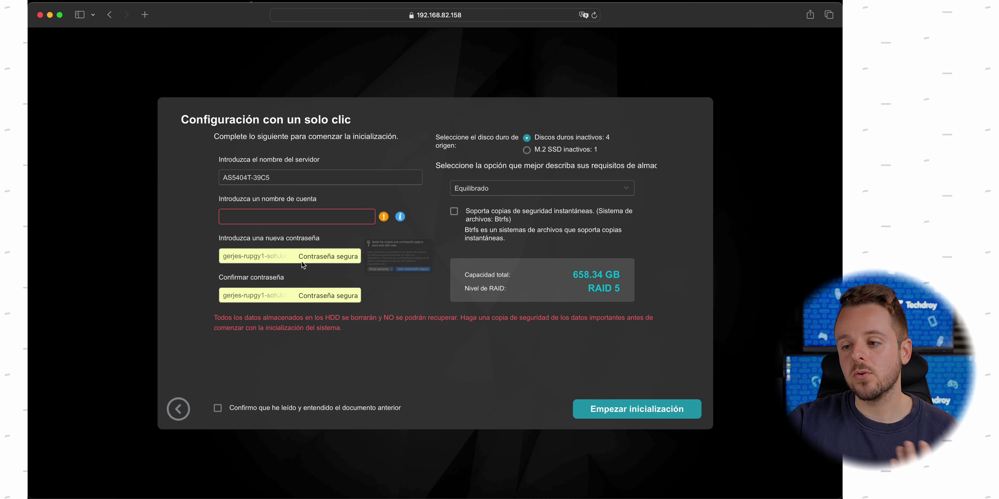
pyautogui.click(600, 189)
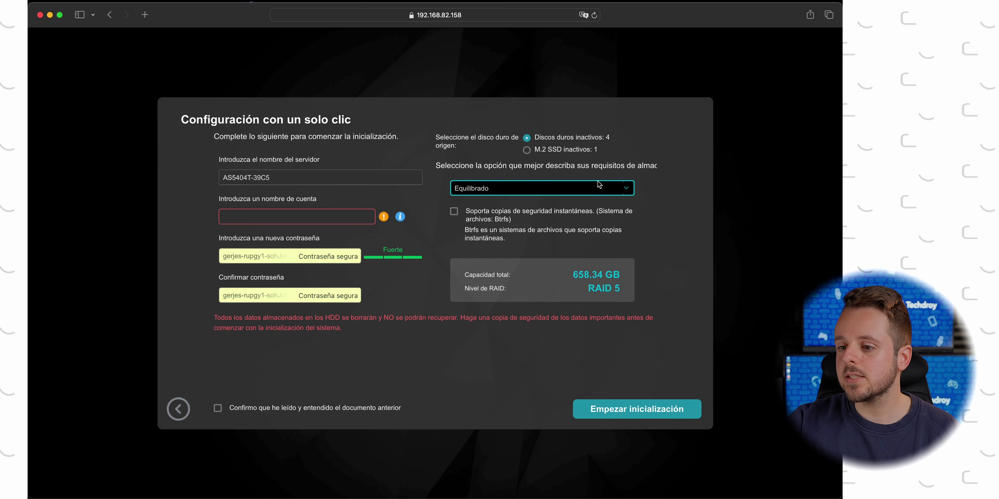
pyautogui.click(600, 189)
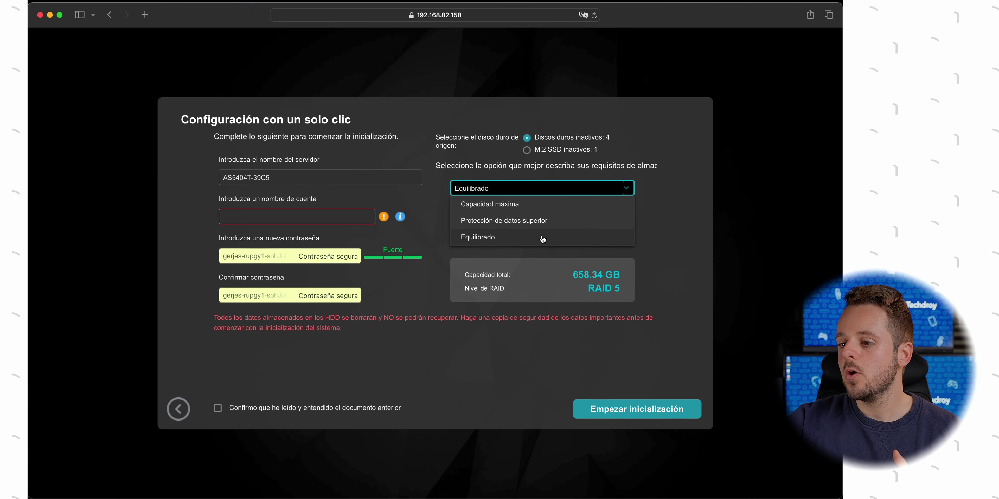
pyautogui.click(515, 206)
pyautogui.click(522, 192)
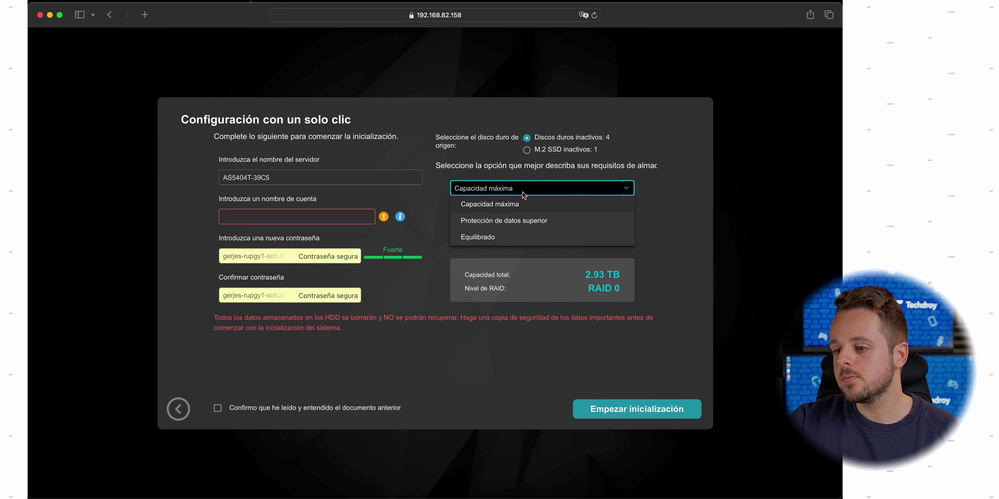
pyautogui.click(504, 222)
pyautogui.click(516, 192)
pyautogui.click(501, 237)
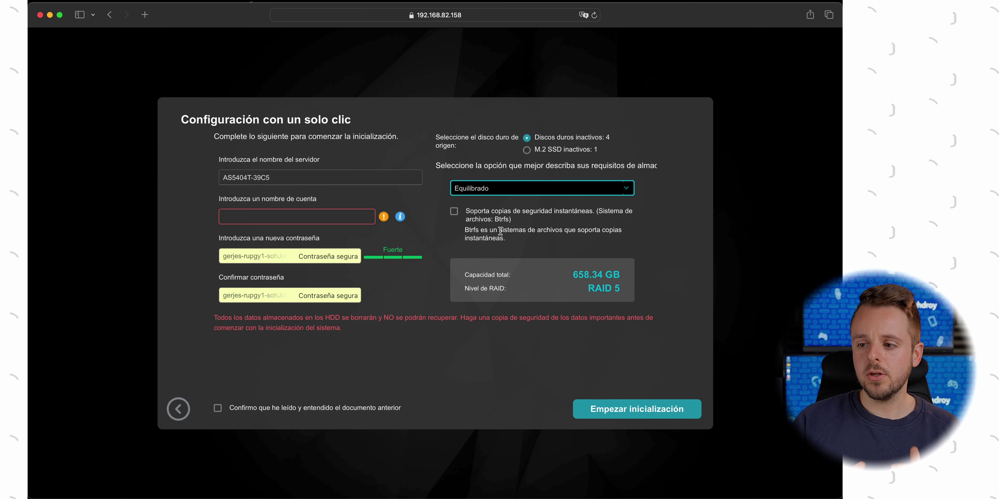
# Check RAID 5, leave Btrfs snapshots off, pick the idle M.2 SSD, then go back
pyautogui.moveTo(613, 288); pyautogui.dragTo(585, 289)
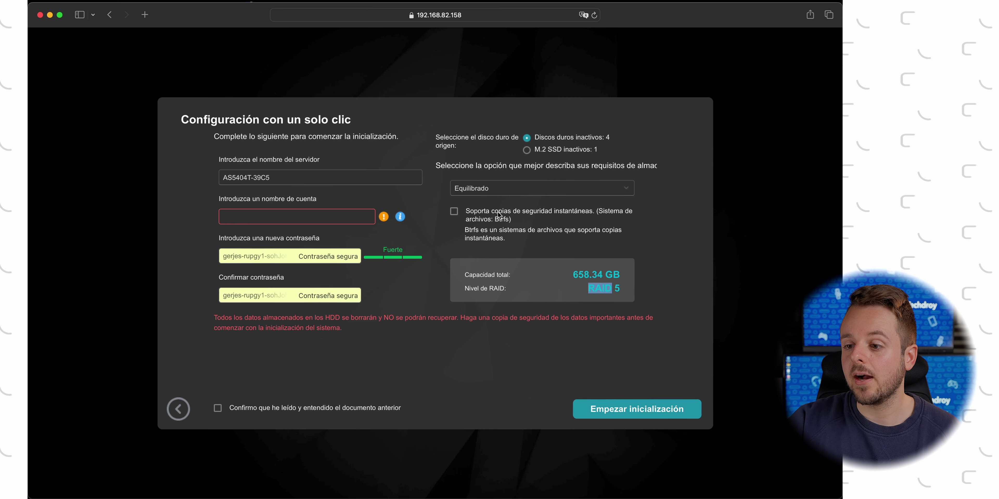
pyautogui.click(455, 214)
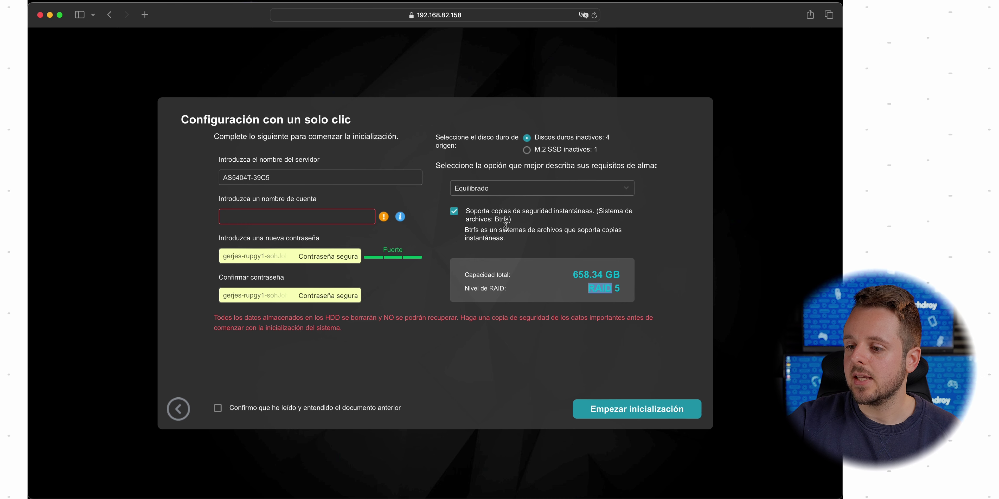
pyautogui.click(500, 218)
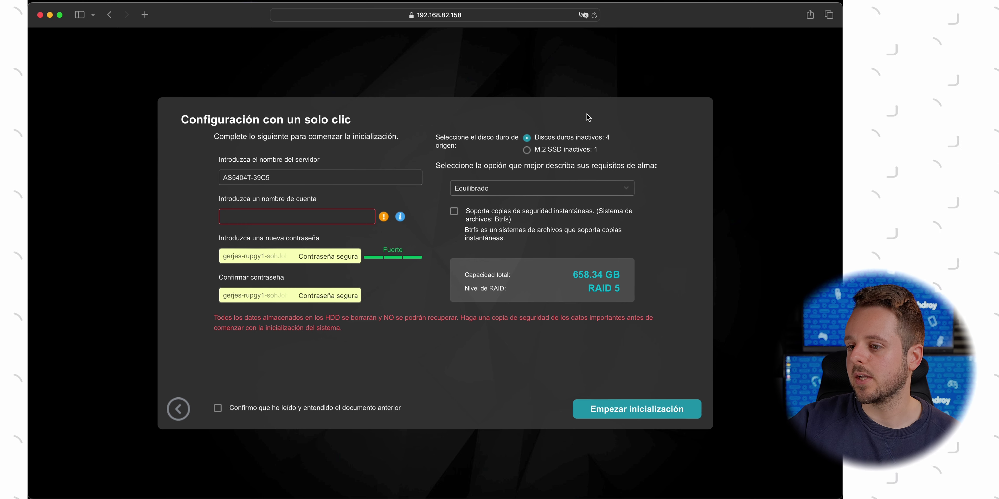
pyautogui.click(527, 151)
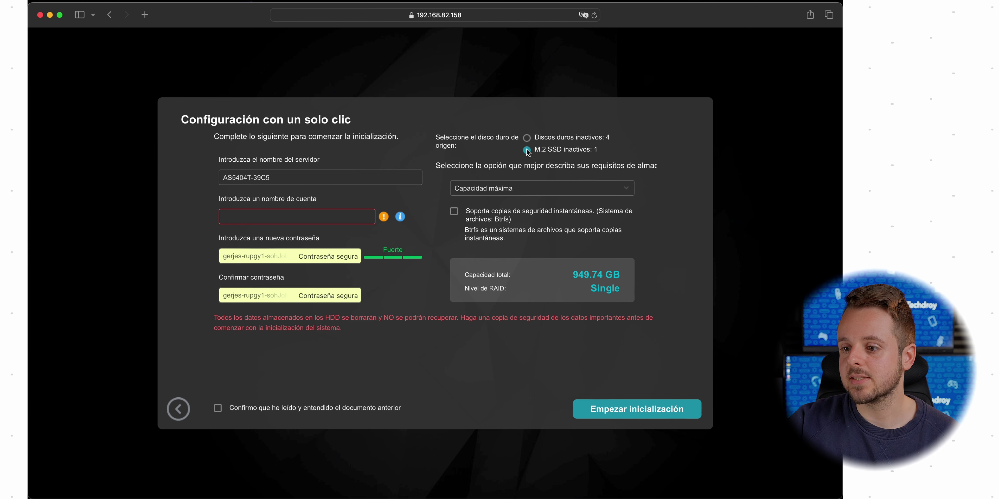
pyautogui.click(186, 413)
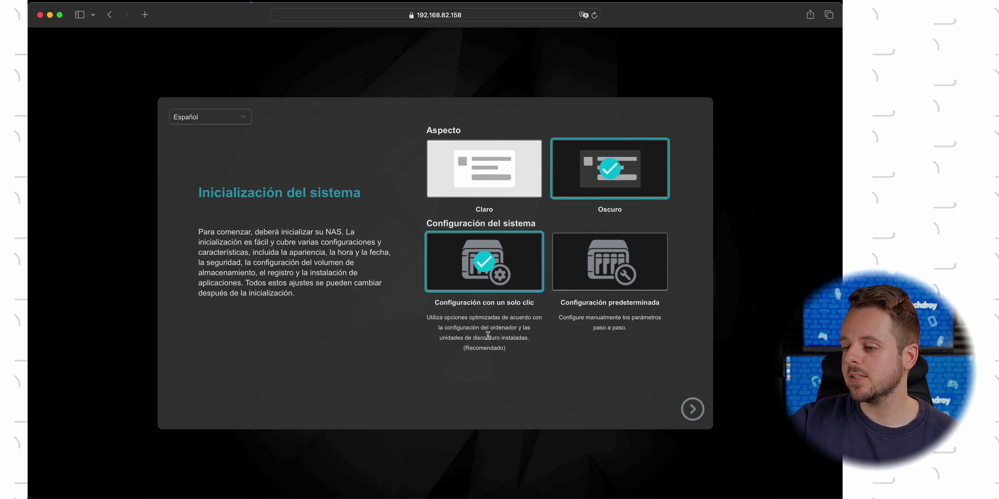
# Choose Configuración predeterminada and rename the server to Asustor-Techdroy
pyautogui.click(610, 275)
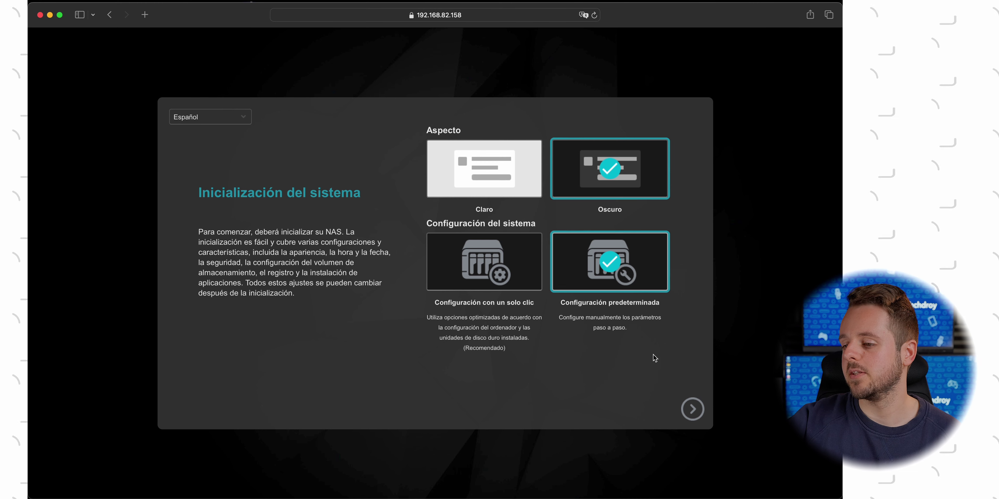
pyautogui.click(696, 421)
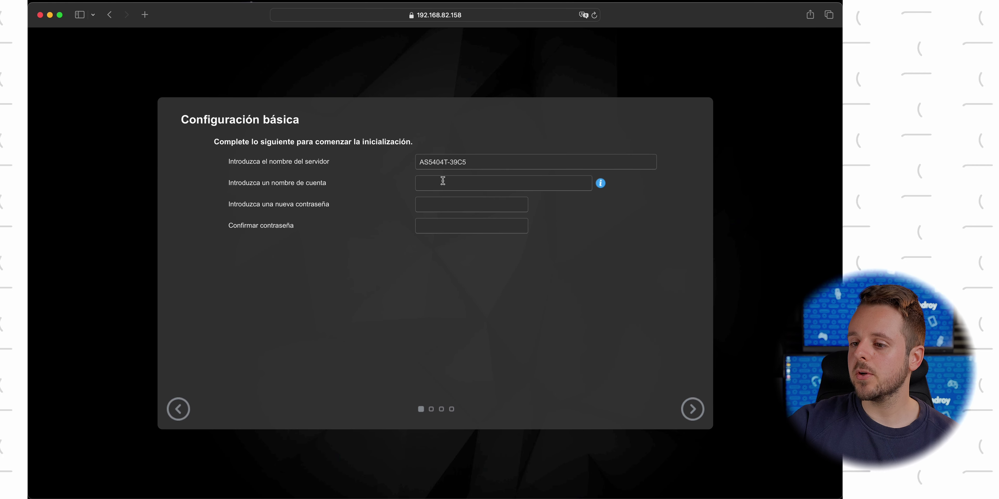
pyautogui.tripleClick(436, 160)
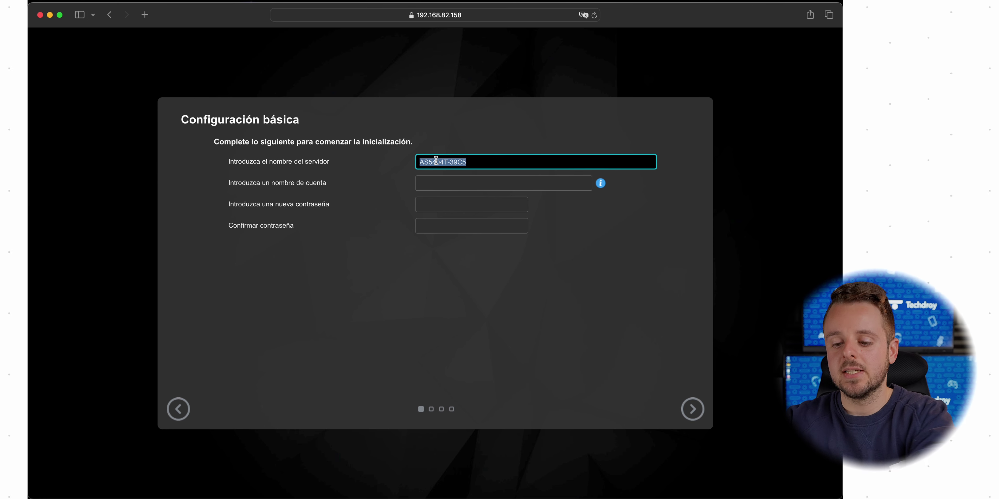
pyautogui.write('Asustor')
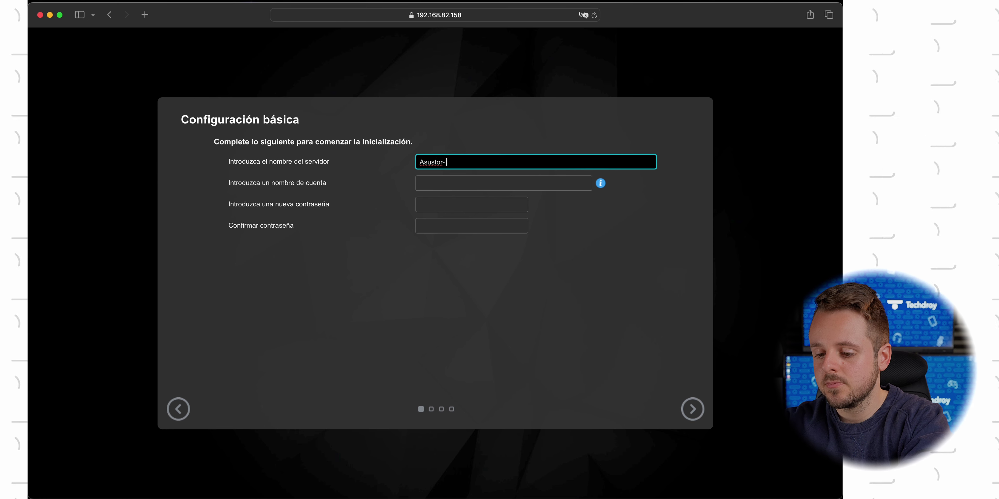
pyautogui.write('-1')
pyautogui.press('BackSpace')
pyautogui.write('Tec')
pyautogui.write('hdroy')
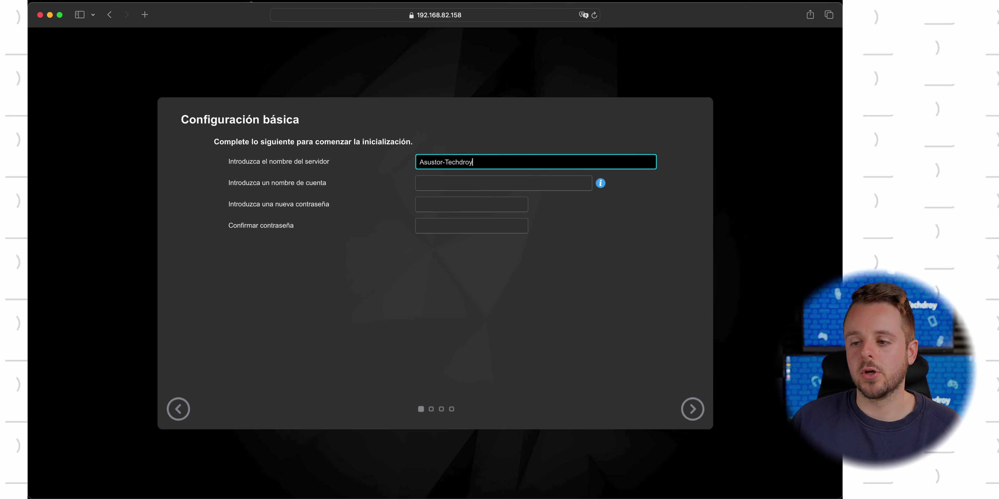
# Enter the administrator account name and move to the password field
pyautogui.click(460, 182)
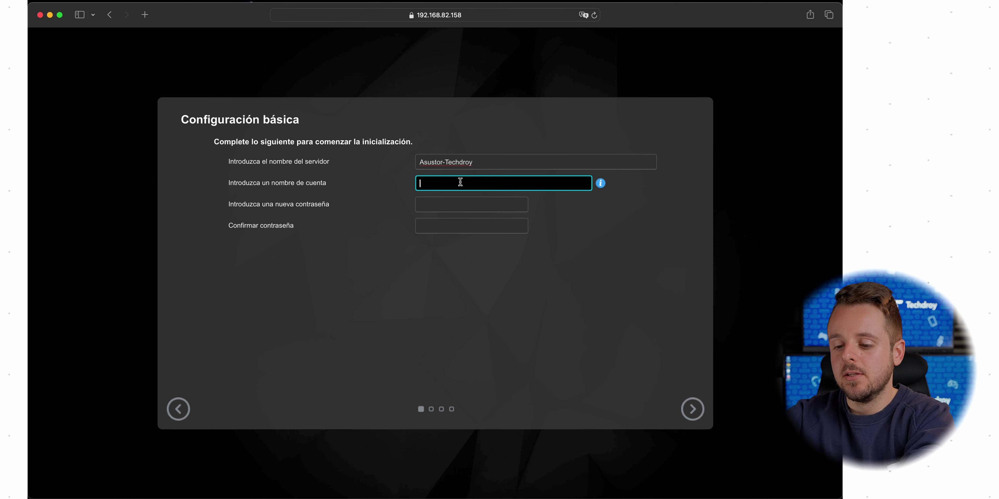
pyautogui.write('techdroy')
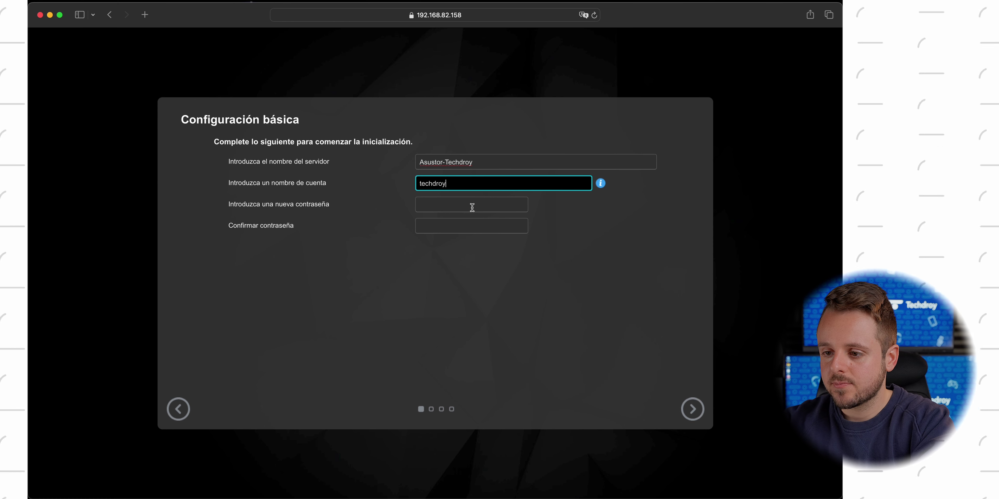
pyautogui.click(472, 207)
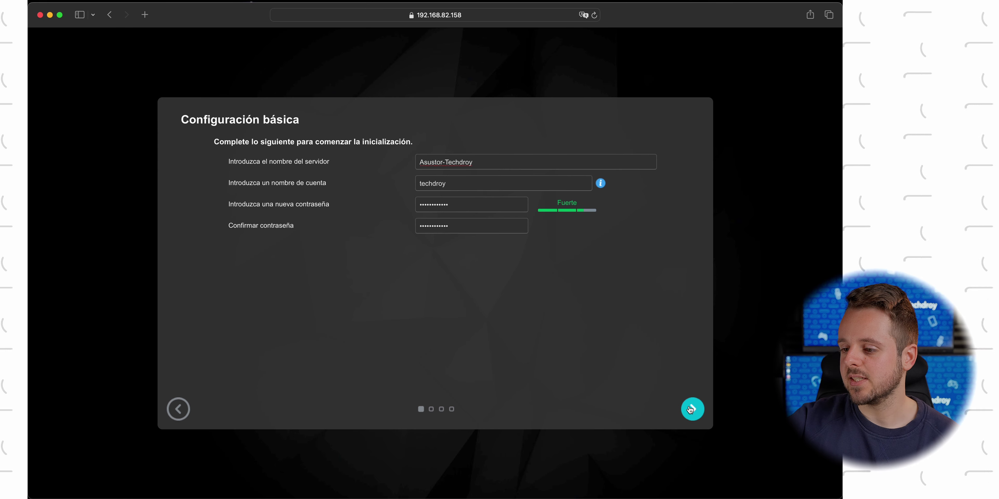
# Set time zone GMT+01:00 Bruselas/Madrid, DD/MM/YYYY date format and a 24-hour clock
pyautogui.click(691, 409)
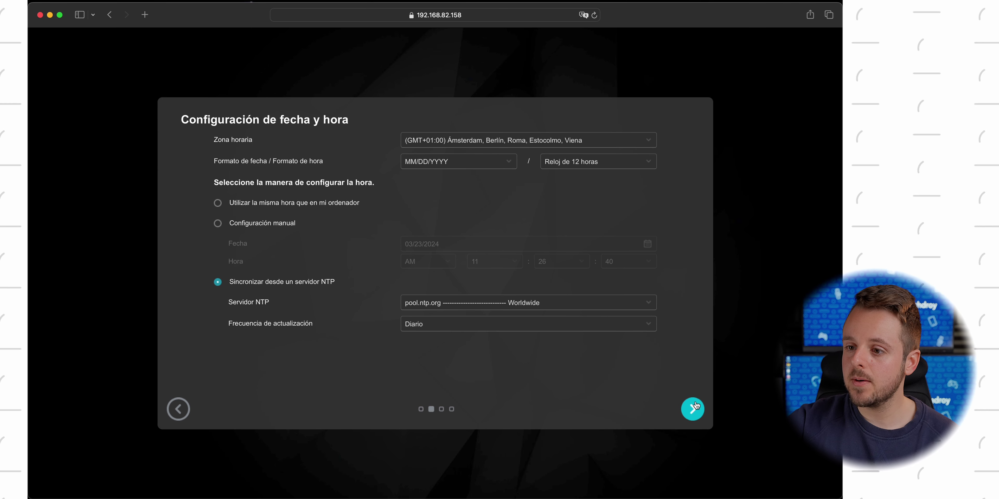
pyautogui.click(596, 140)
pyautogui.scroll(-3, 552, 197)
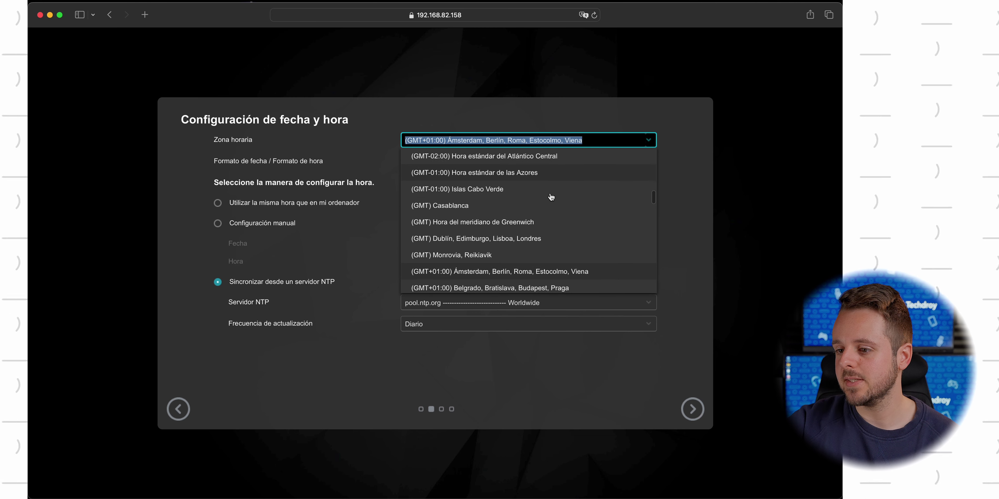
pyautogui.click(538, 256)
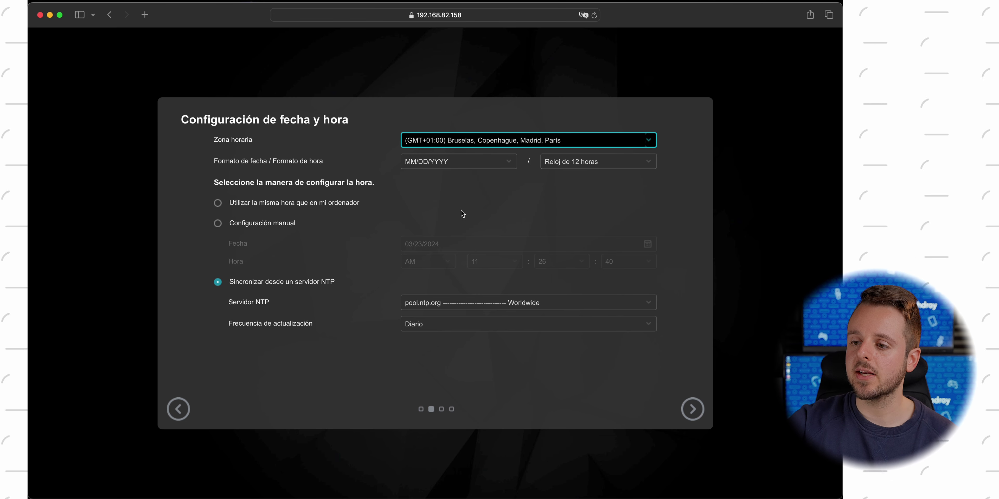
pyautogui.click(453, 160)
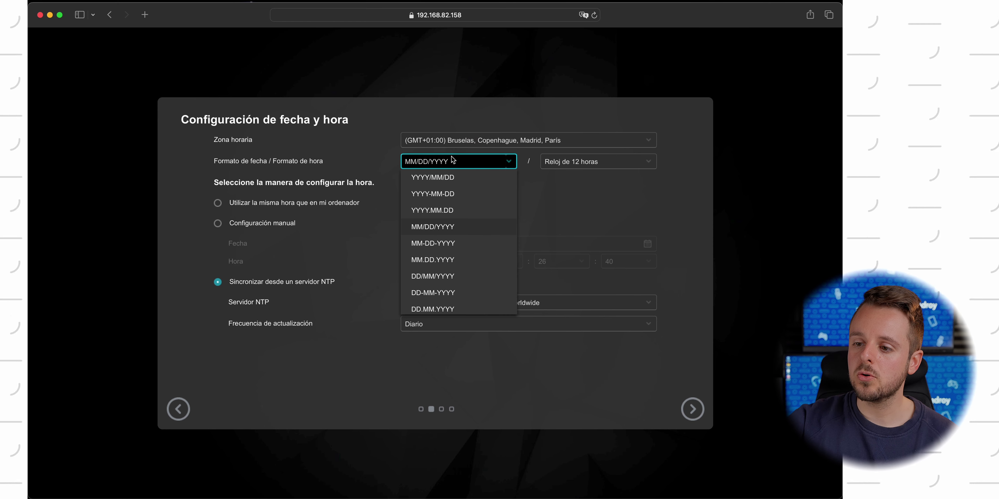
pyautogui.click(444, 277)
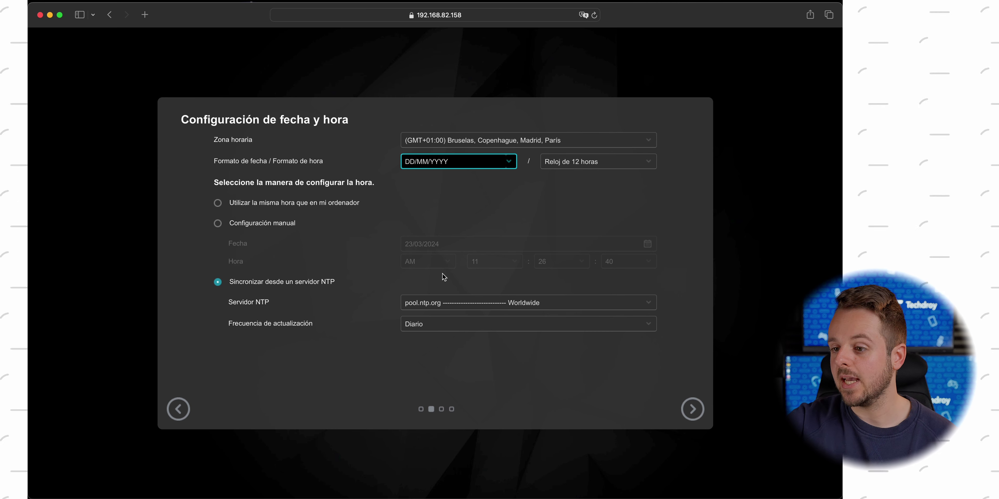
pyautogui.click(610, 159)
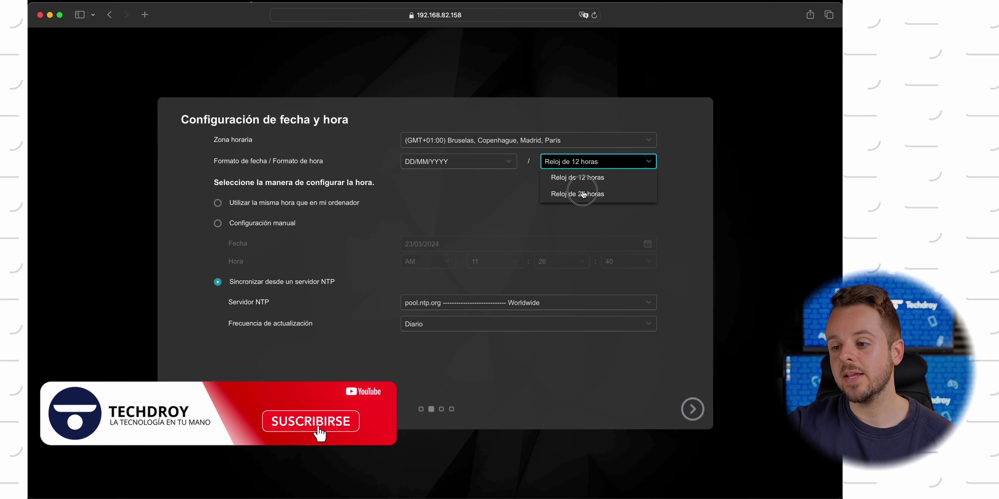
pyautogui.click(584, 194)
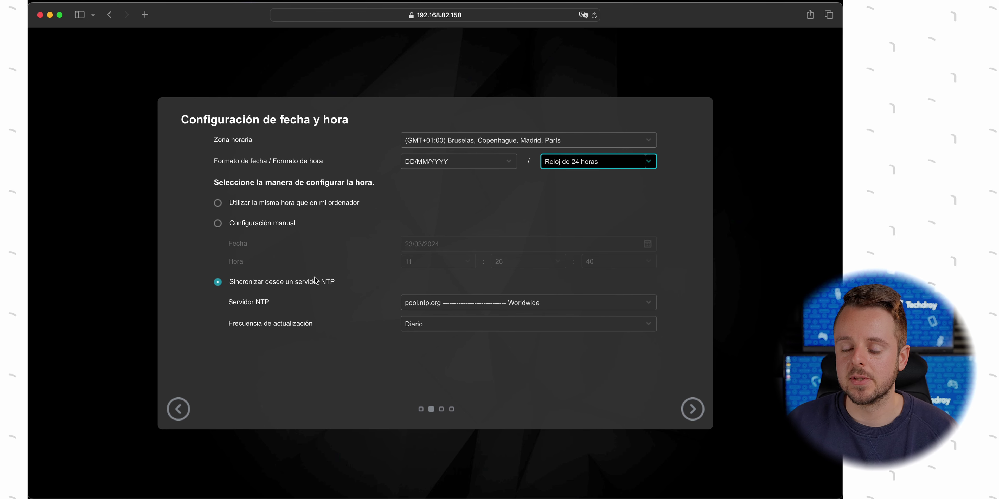
pyautogui.click(689, 410)
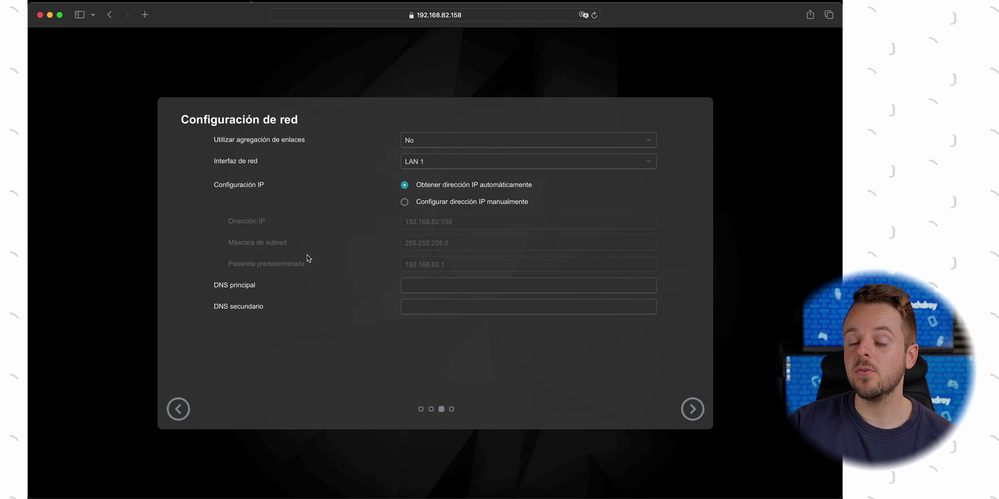
pyautogui.click(471, 140)
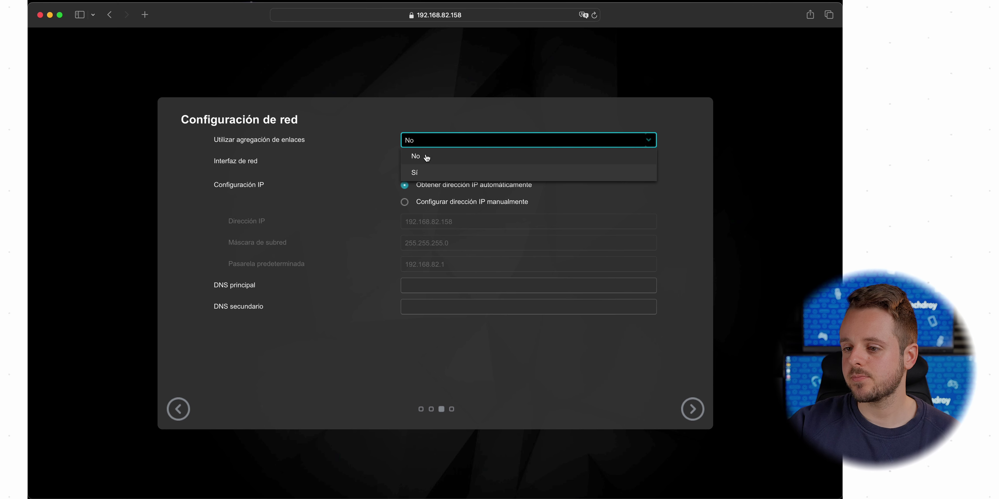
pyautogui.click(341, 165)
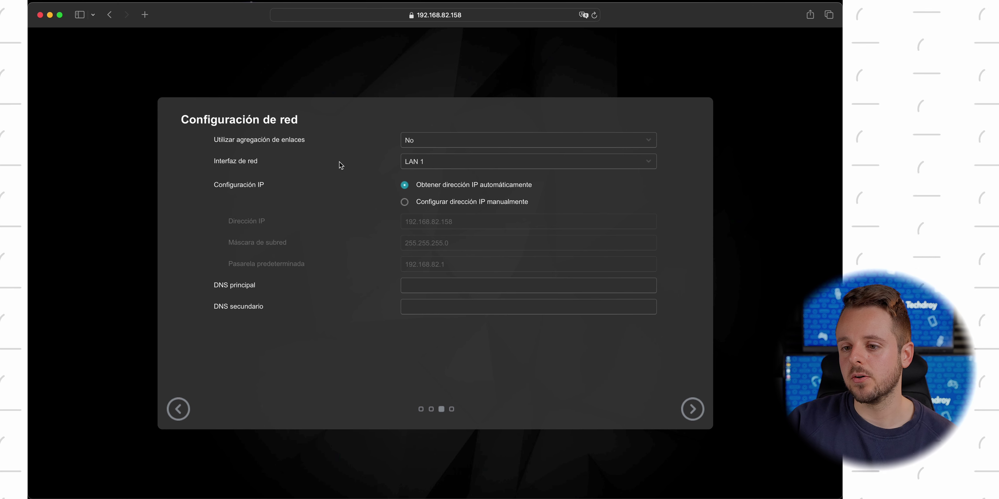
pyautogui.click(500, 161)
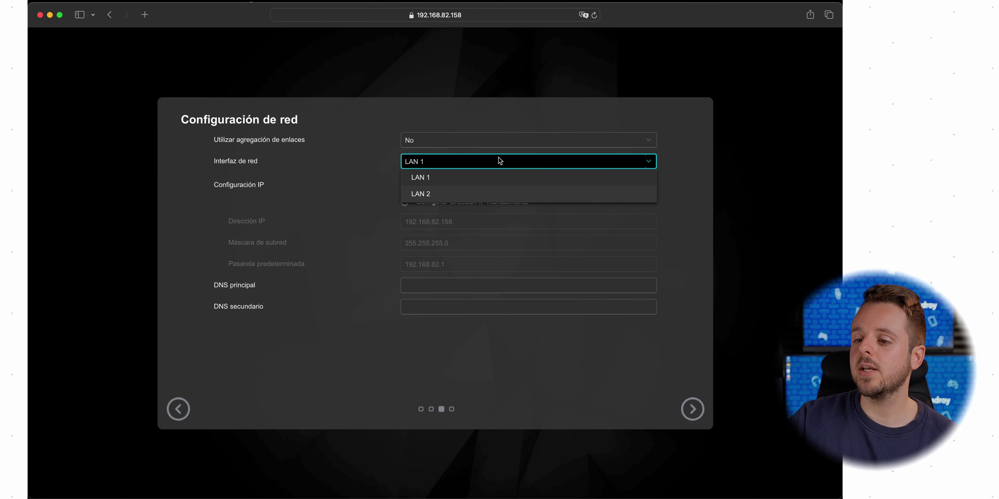
pyautogui.click(302, 220)
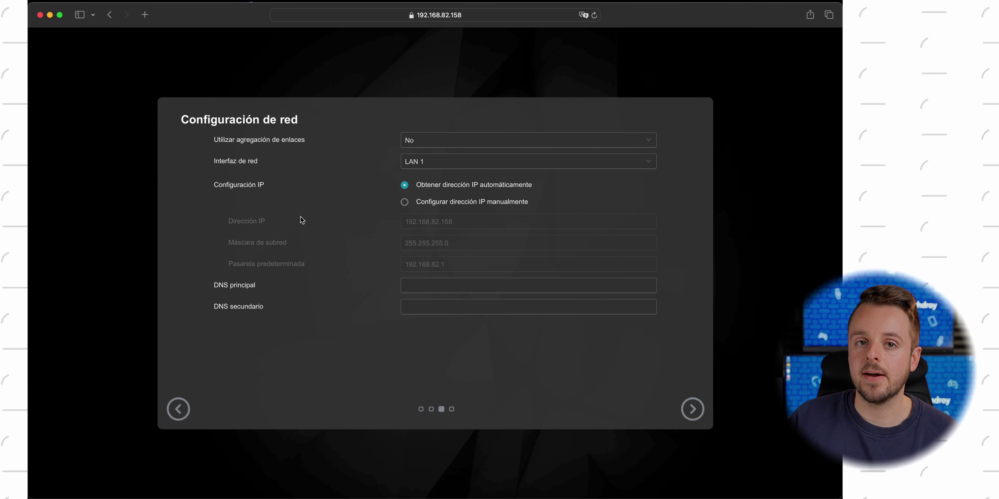
pyautogui.click(480, 162)
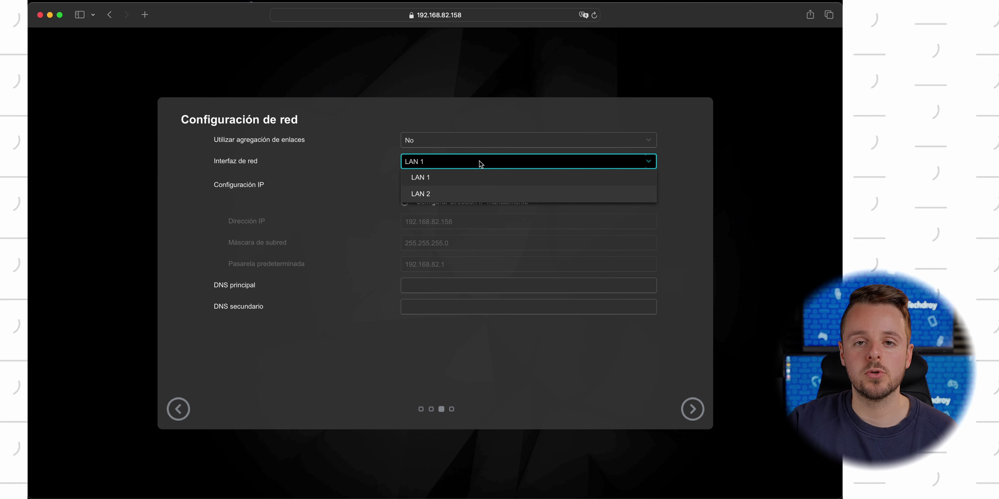
pyautogui.click(375, 185)
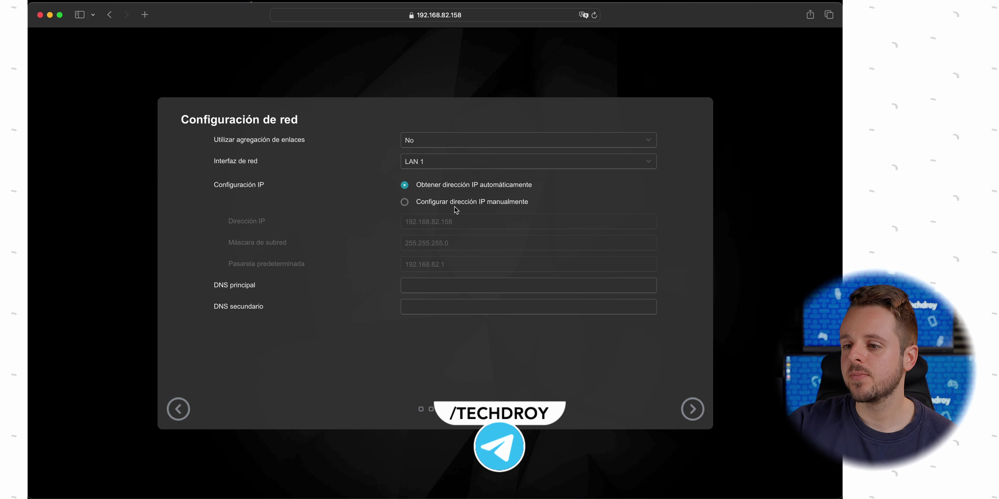
# Switch to a manual IP configuration, keeping the existing IP, subnet mask and gateway
pyautogui.click(421, 206)
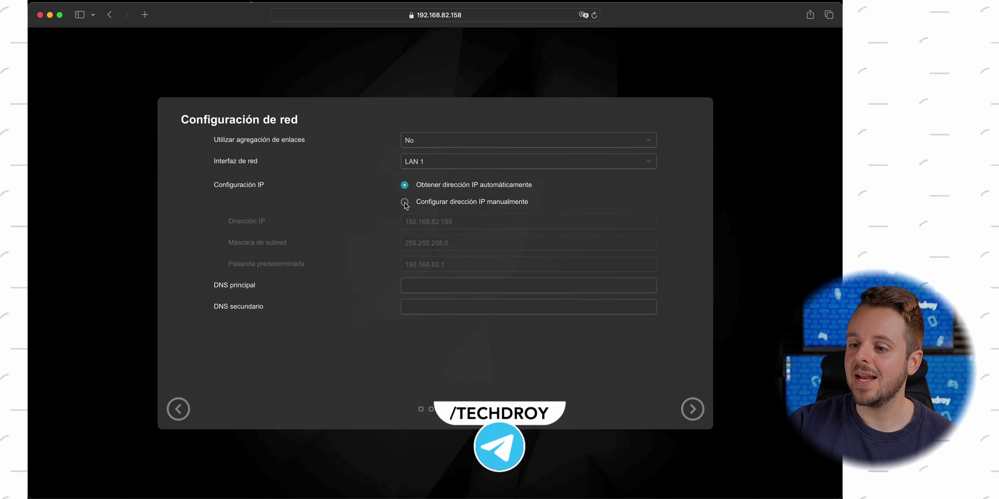
pyautogui.moveTo(477, 222); pyautogui.dragTo(401, 222)
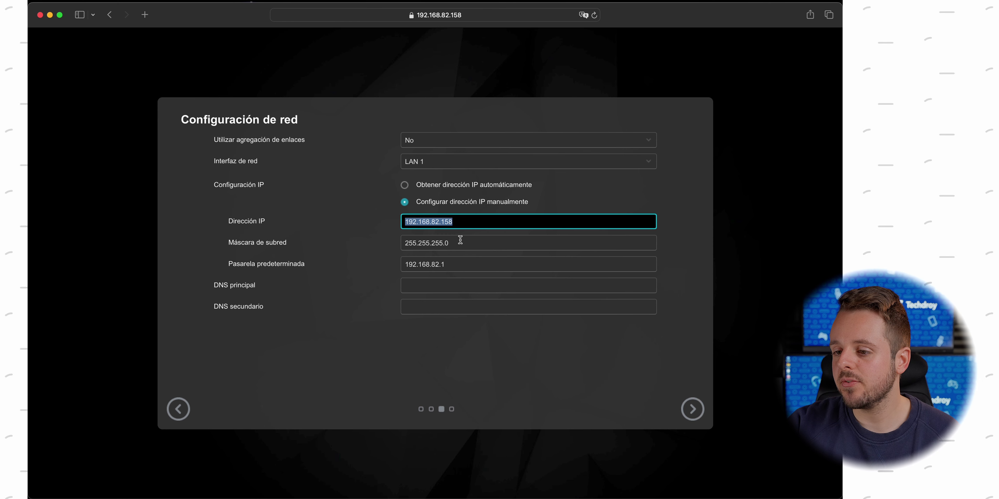
pyautogui.click(435, 222)
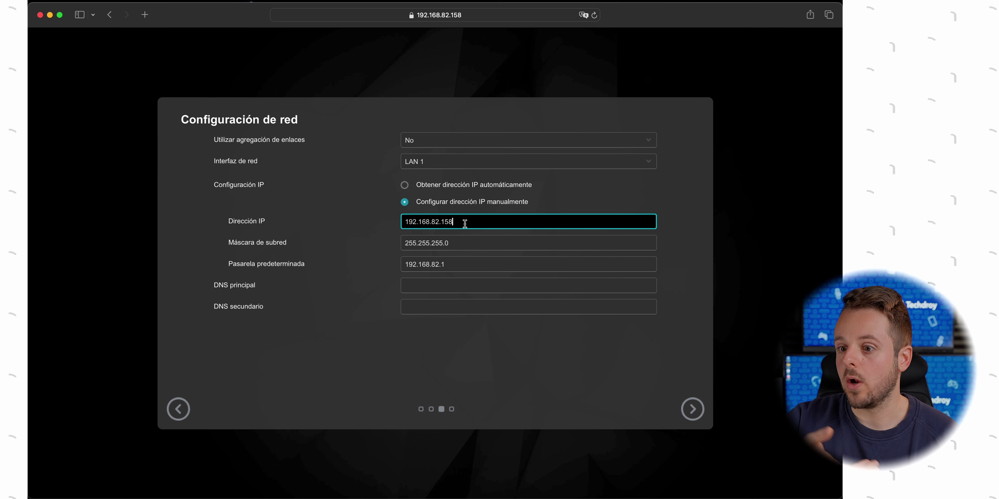
pyautogui.moveTo(458, 242); pyautogui.dragTo(400, 243)
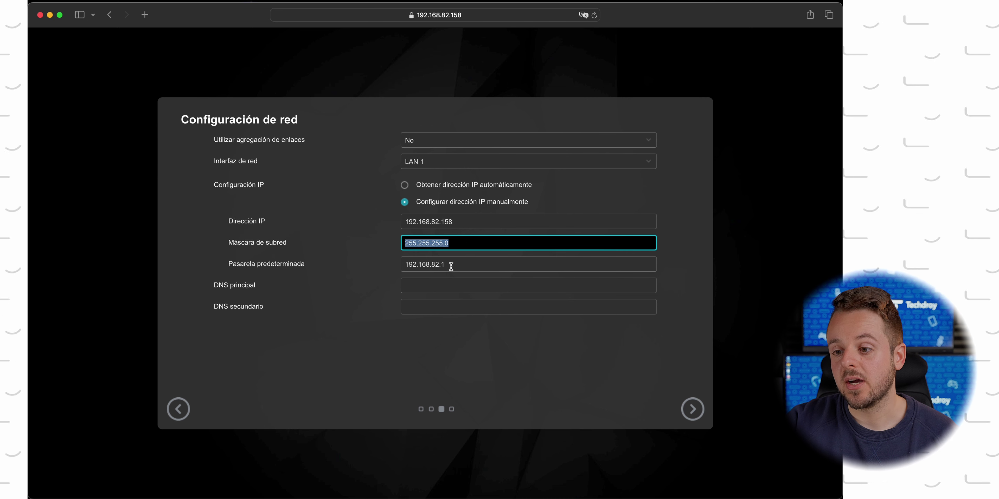
pyautogui.moveTo(451, 266); pyautogui.dragTo(402, 267)
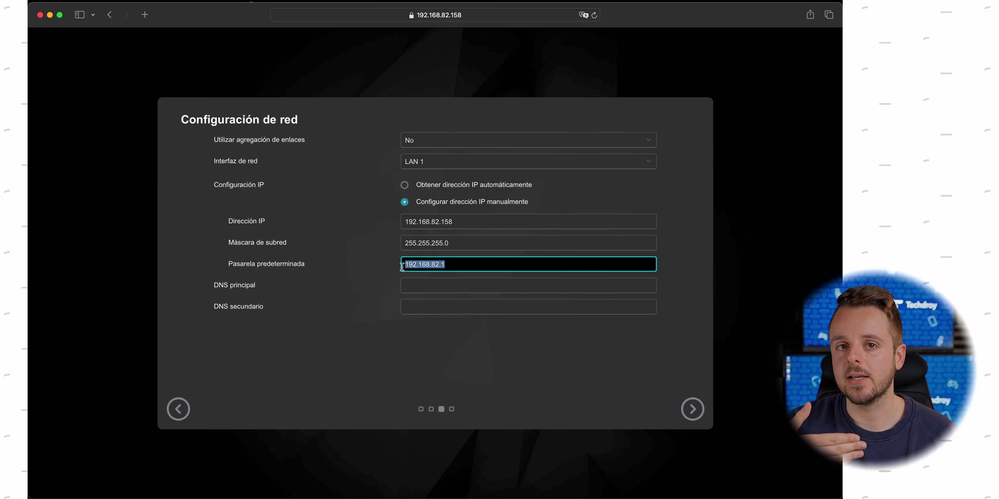
pyautogui.click(463, 264)
# Set primary DNS 8.8.8.8 and secondary DNS 1.1.1.1
pyautogui.click(458, 285)
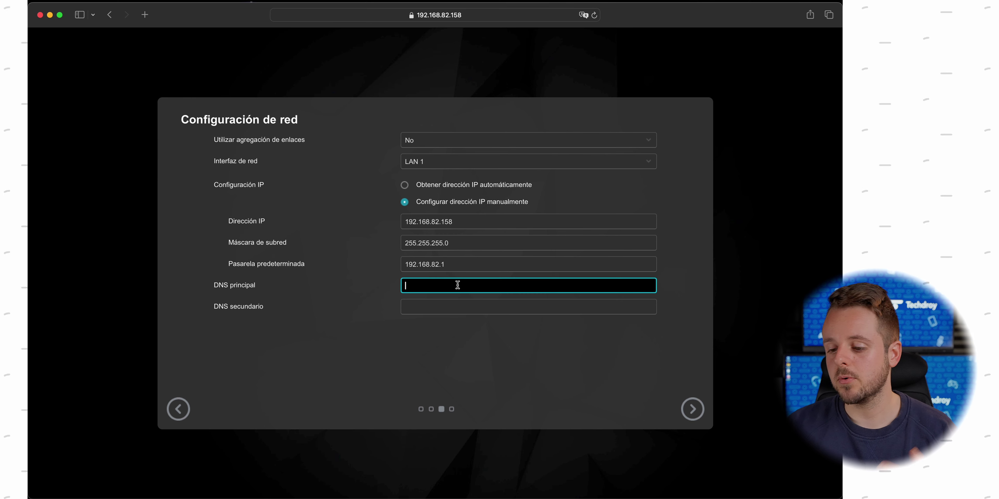
pyautogui.write('8')
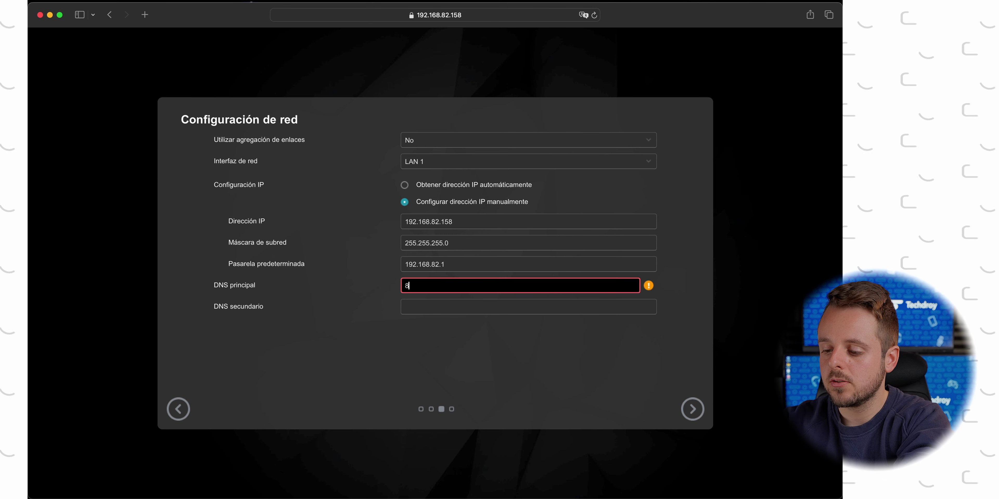
pyautogui.write('.8.8.8')
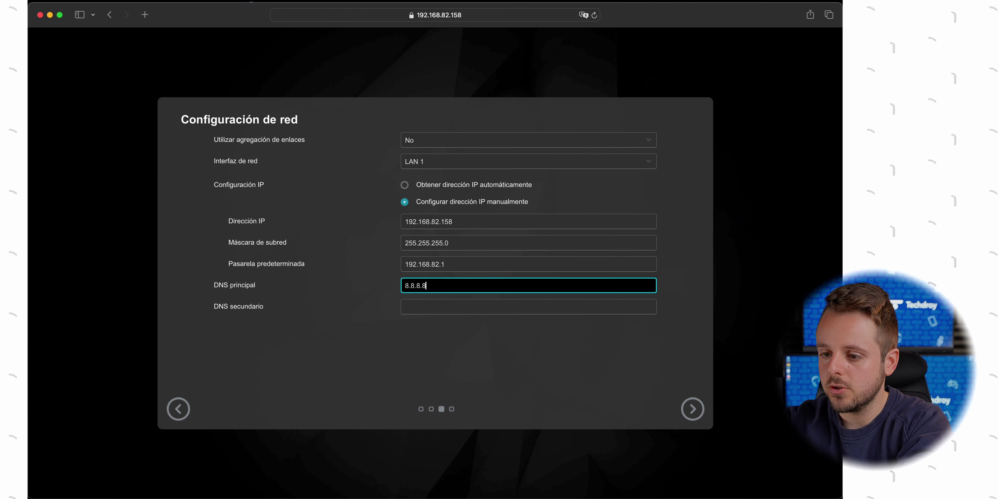
pyautogui.click(432, 303)
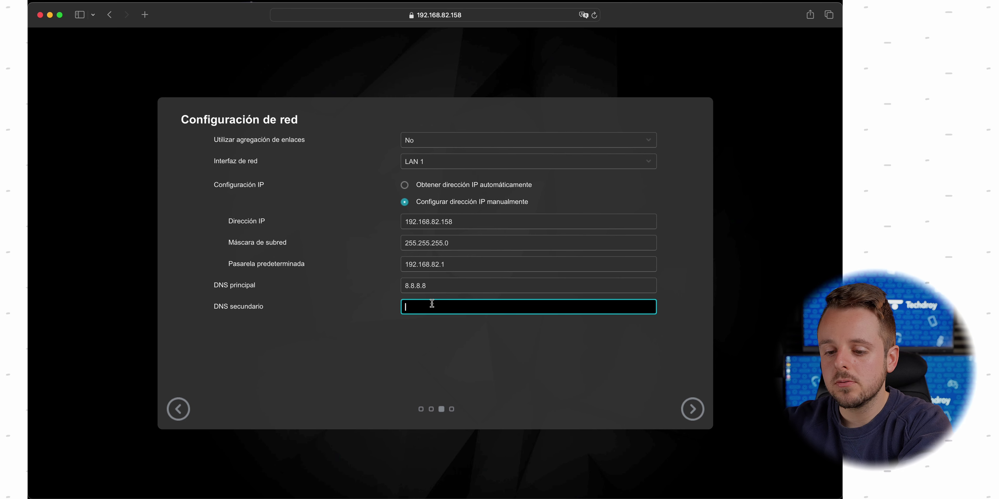
pyautogui.write('1.1.1.1')
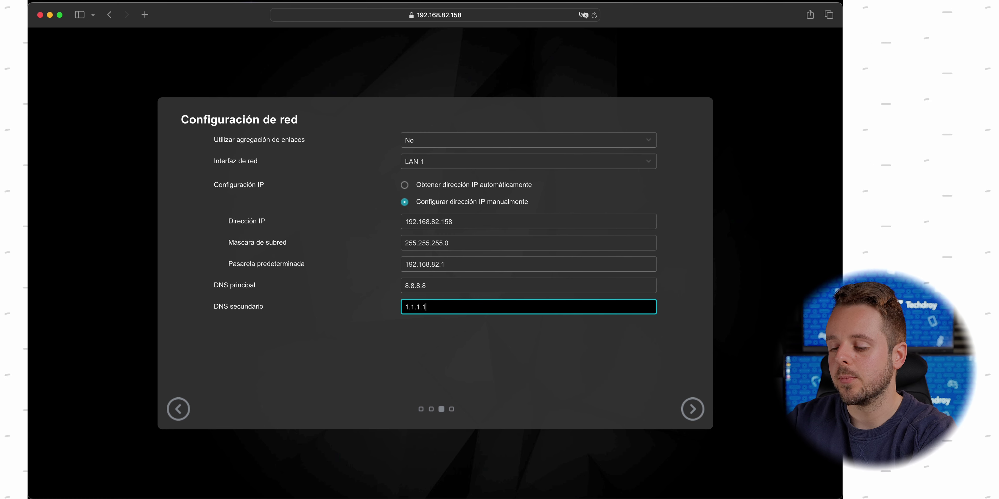
pyautogui.click(691, 417)
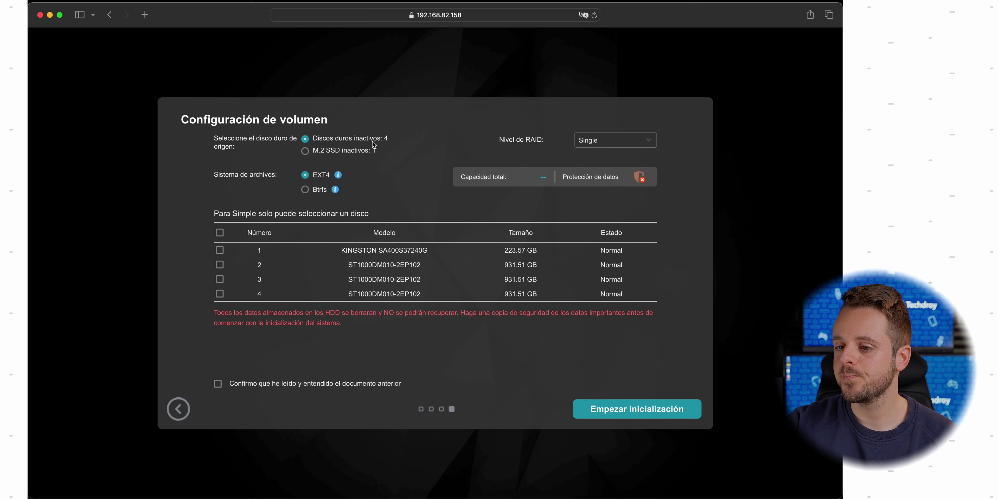
# Tick the three 931.51 GB ST1000DM010 disks 2, 3 and 4, leaving the KINGSTON disk unticked
pyautogui.click(355, 152)
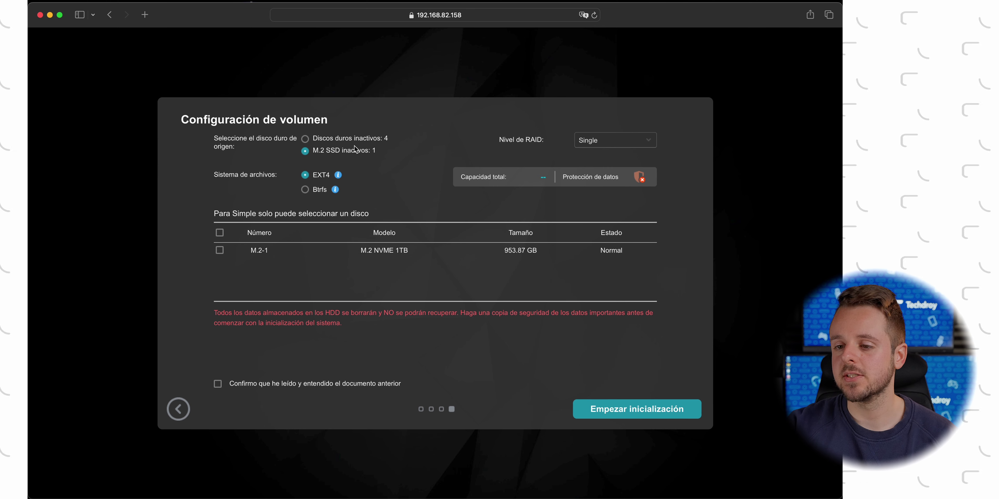
pyautogui.click(343, 140)
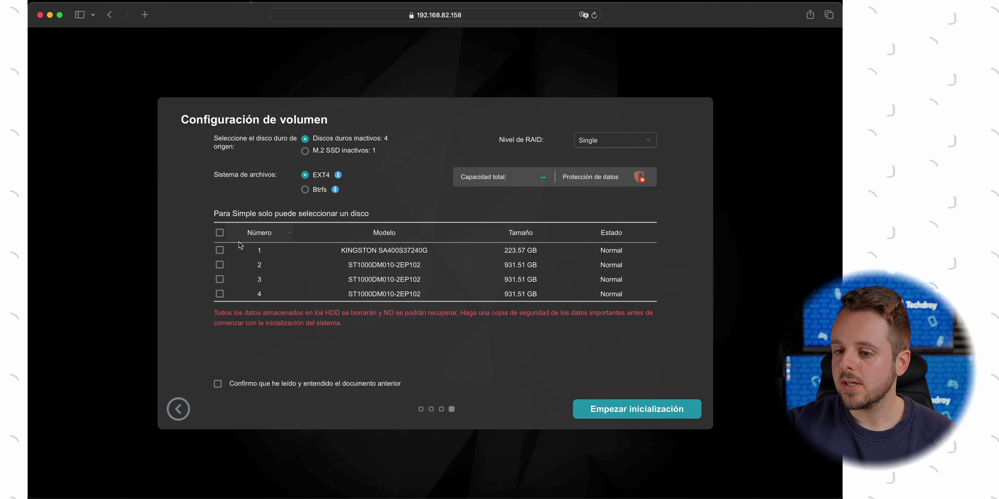
pyautogui.click(220, 251)
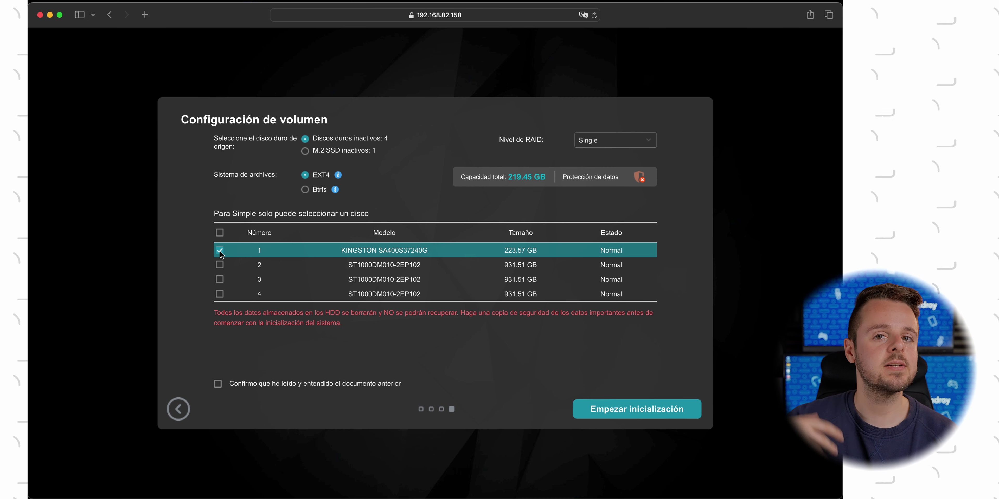
pyautogui.click(620, 142)
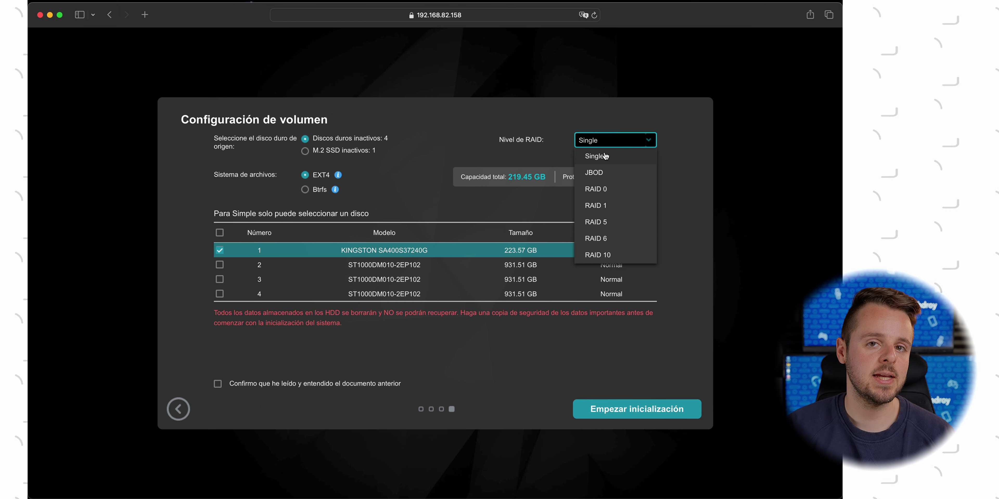
pyautogui.click(219, 251)
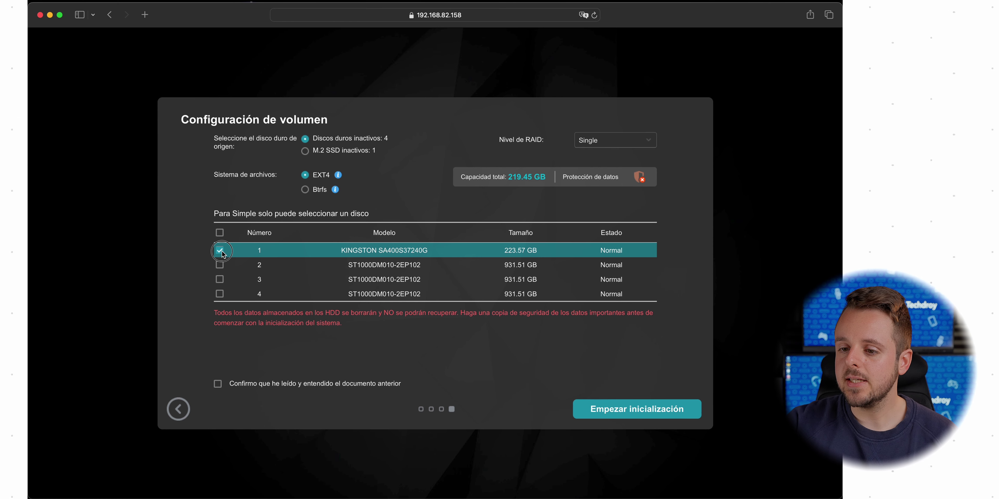
pyautogui.click(221, 265)
pyautogui.click(221, 280)
pyautogui.click(221, 294)
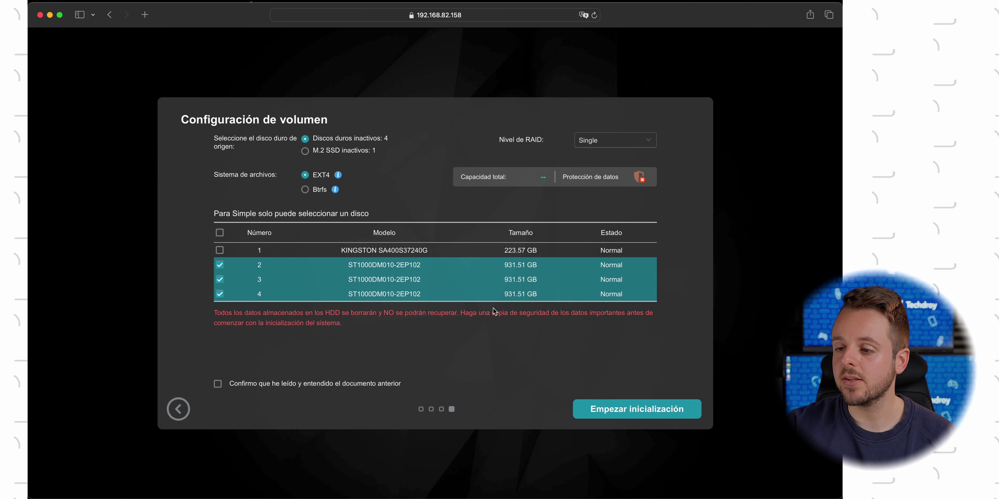
# Set RAID 5 across disks 2, 3 and 4 and check the 1.81 TB total capacity
pyautogui.click(646, 141)
pyautogui.click(610, 224)
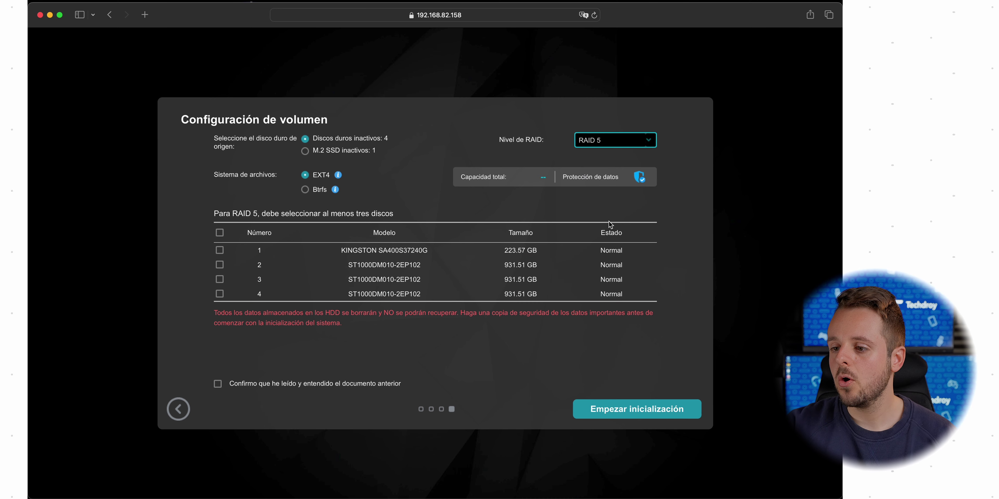
pyautogui.click(220, 265)
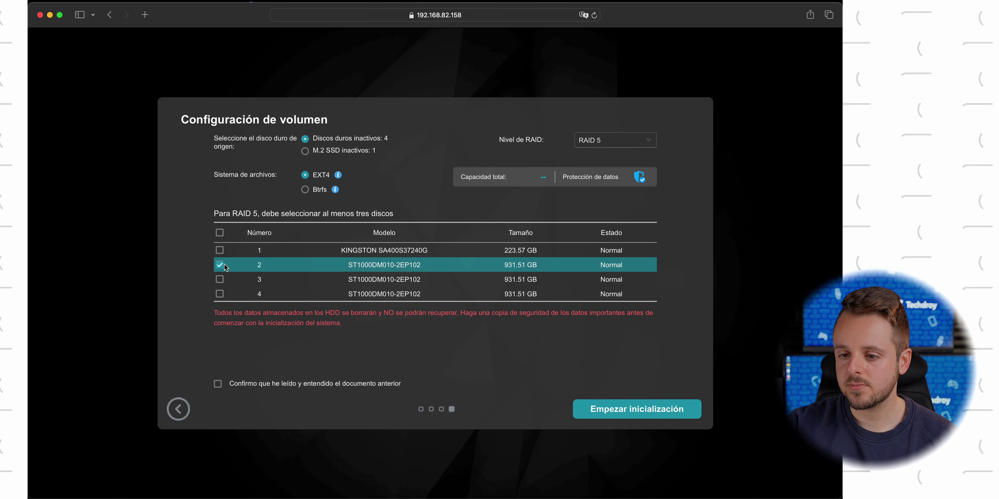
pyautogui.click(221, 280)
pyautogui.click(221, 294)
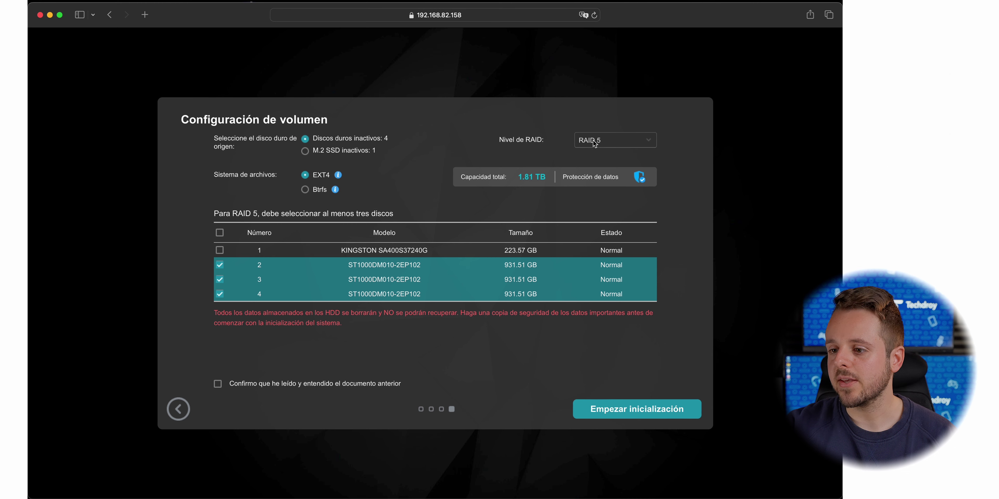
pyautogui.moveTo(518, 177); pyautogui.dragTo(539, 177)
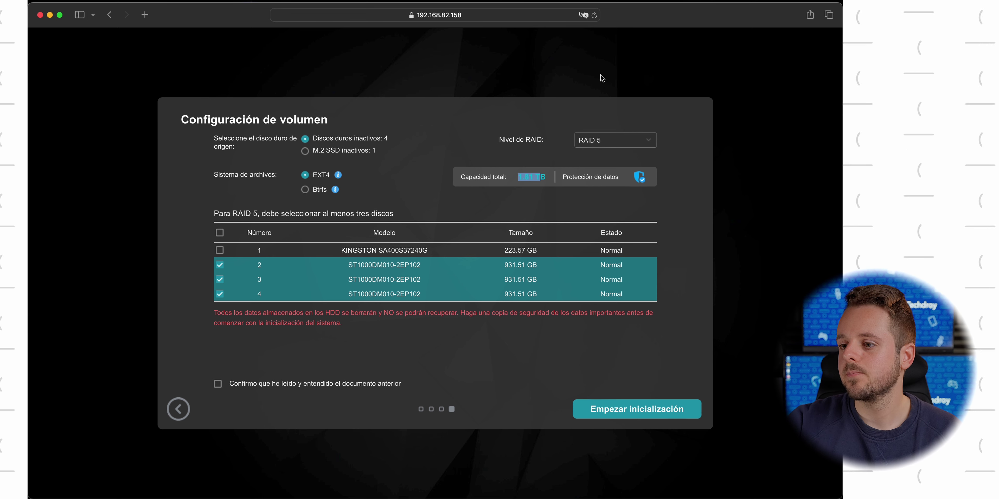
# Untick disks 2–4 and select only the KINGSTON disk 1 instead
pyautogui.click(616, 141)
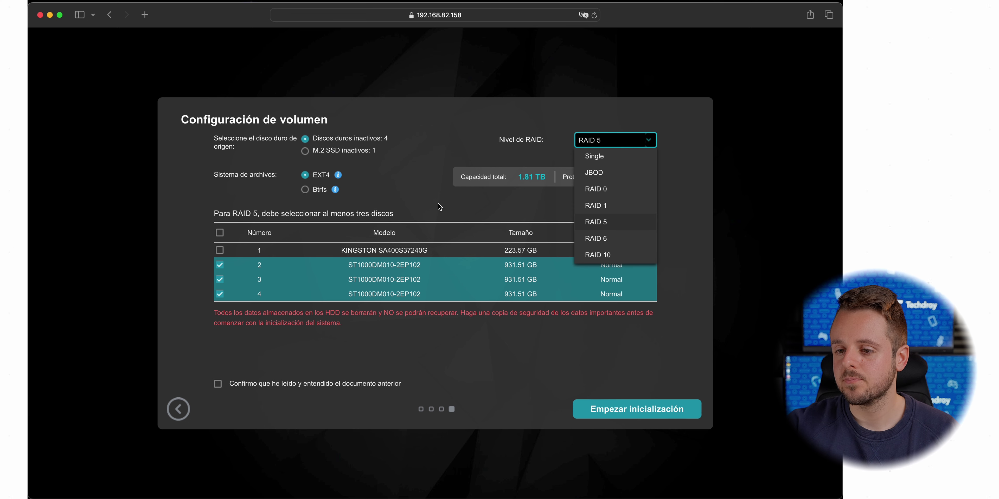
pyautogui.click(415, 205)
pyautogui.click(221, 266)
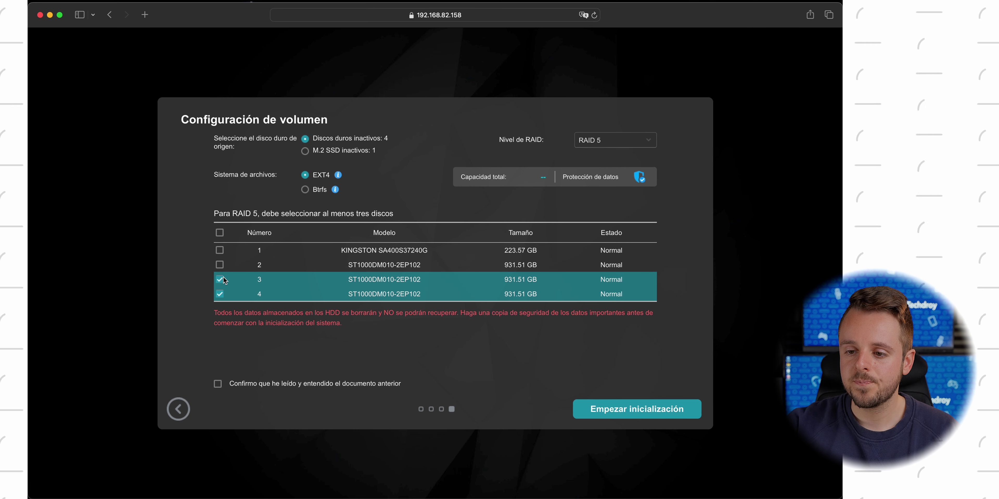
pyautogui.click(219, 280)
pyautogui.click(219, 294)
pyautogui.click(219, 250)
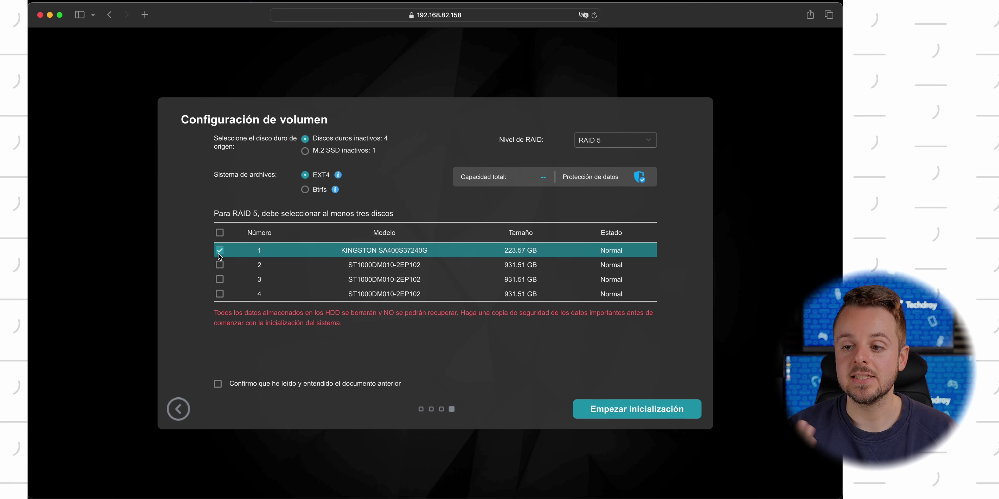
pyautogui.click(600, 140)
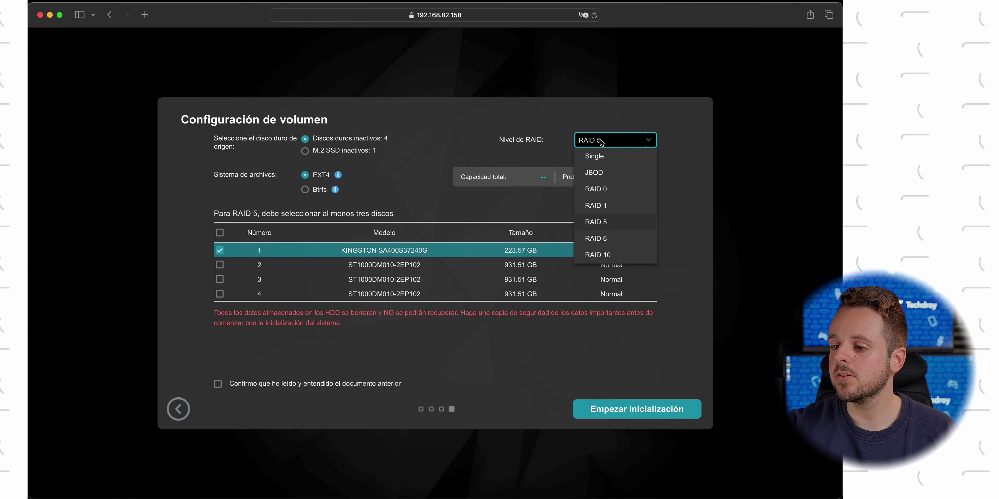
# Use Single RAID on the KINGSTON disk (219.45 GB) with Btrfs and confirm the erasure warning
pyautogui.click(600, 154)
pyautogui.click(220, 252)
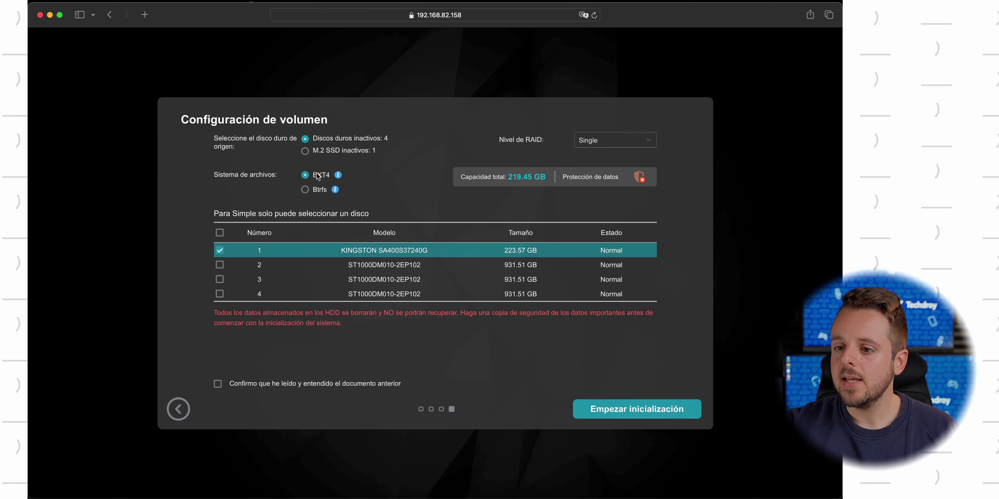
pyautogui.click(309, 189)
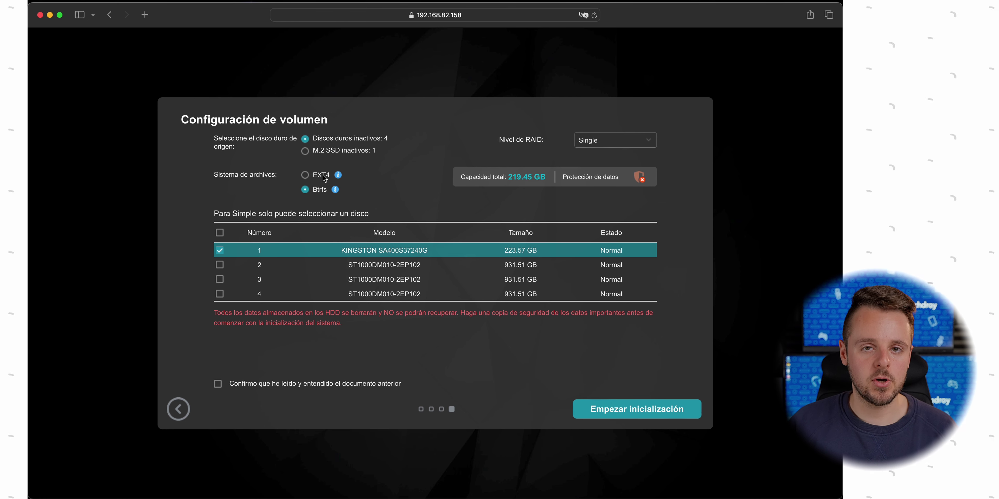
pyautogui.click(325, 178)
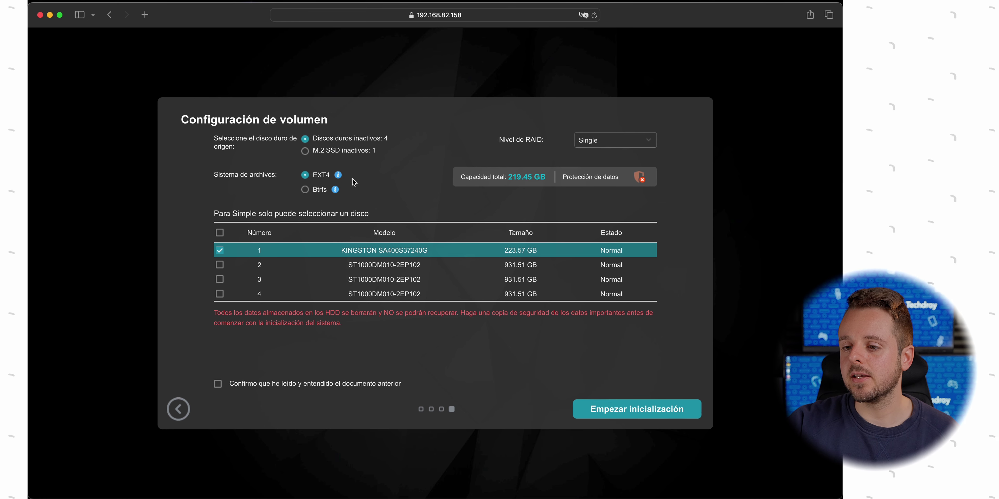
pyautogui.moveTo(343, 180)
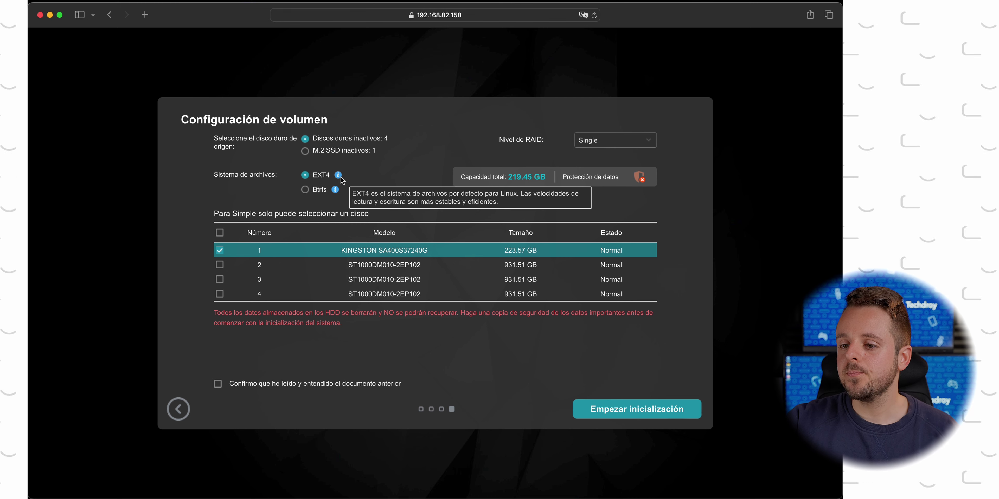
pyautogui.click(324, 190)
pyautogui.moveTo(336, 193)
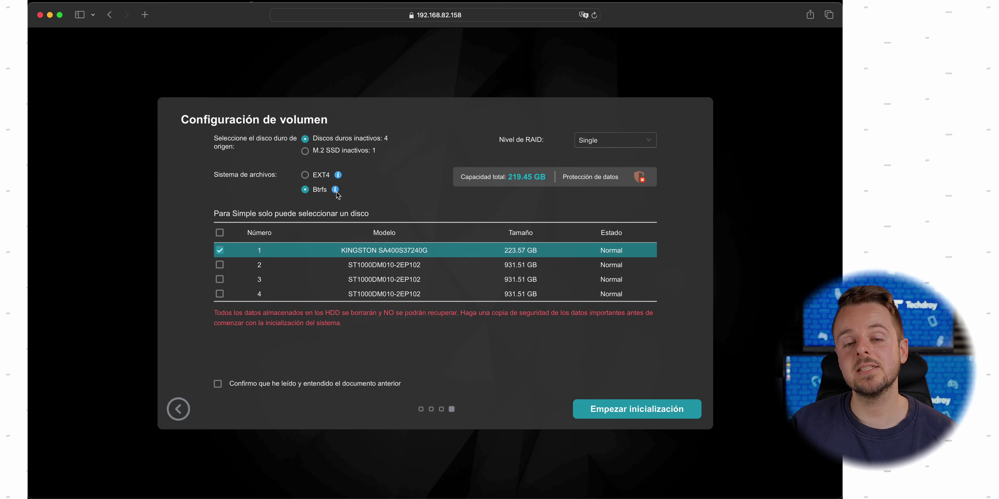
pyautogui.click(323, 180)
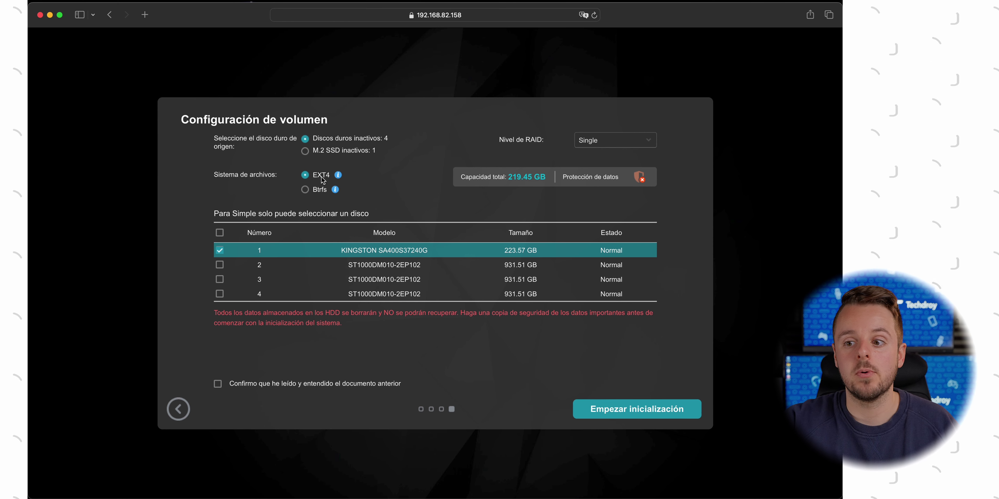
pyautogui.click(309, 193)
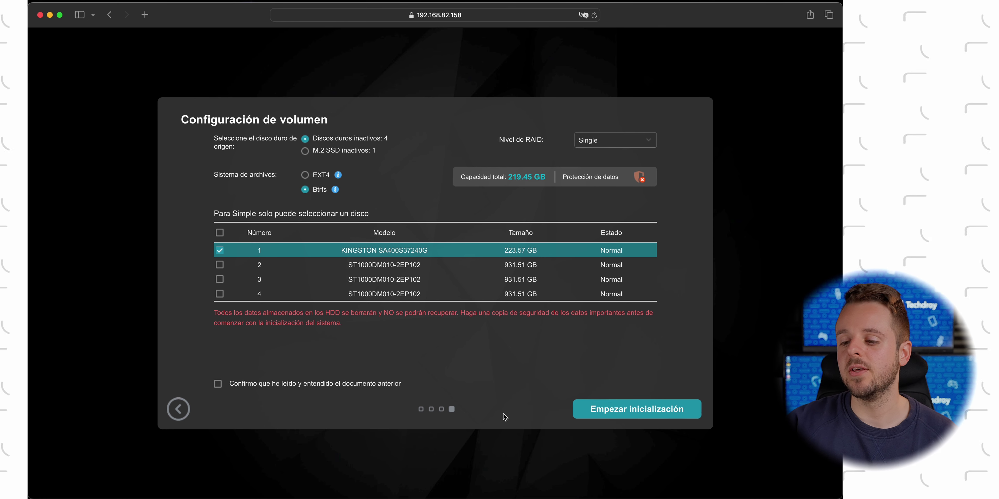
pyautogui.click(263, 385)
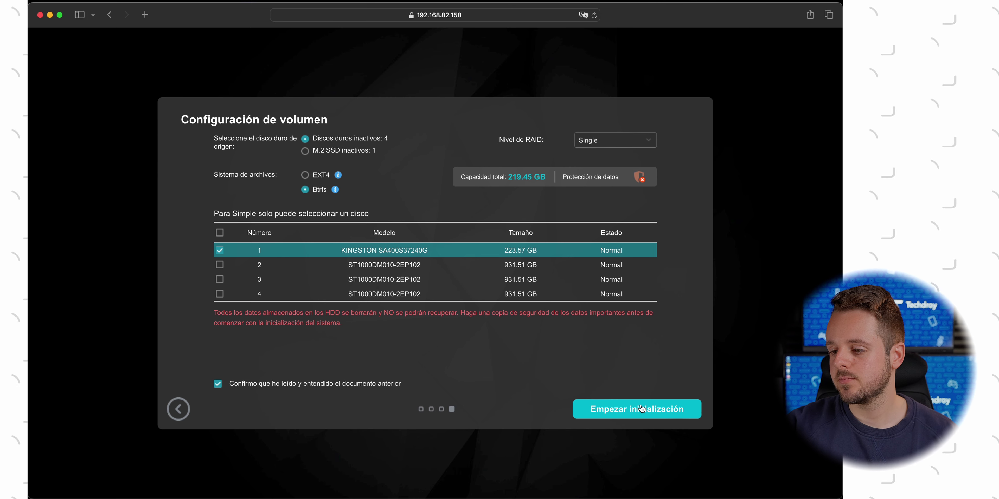
# Run the NAS initialization through to 100% until Registrar su NAS appears
pyautogui.click(623, 410)
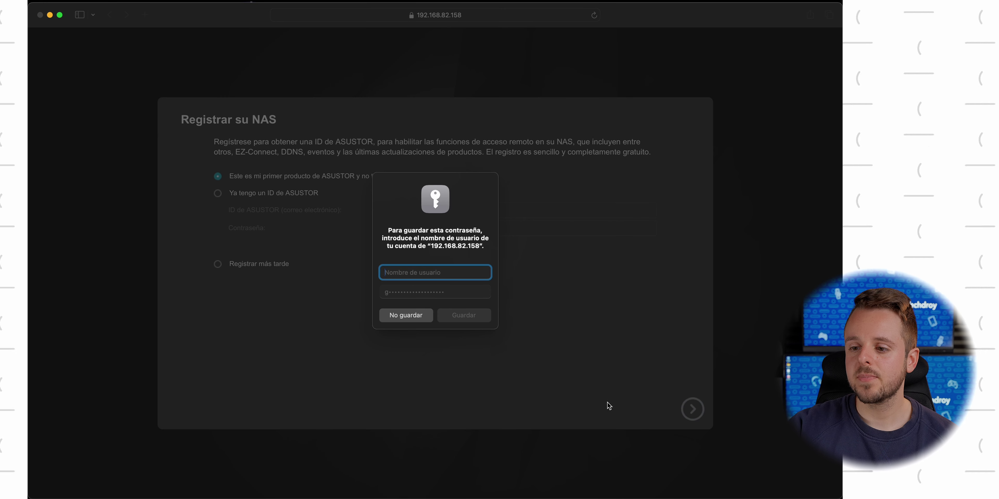
# Decline saving the password and choose to register with an existing ASUSTOR ID
pyautogui.click(404, 318)
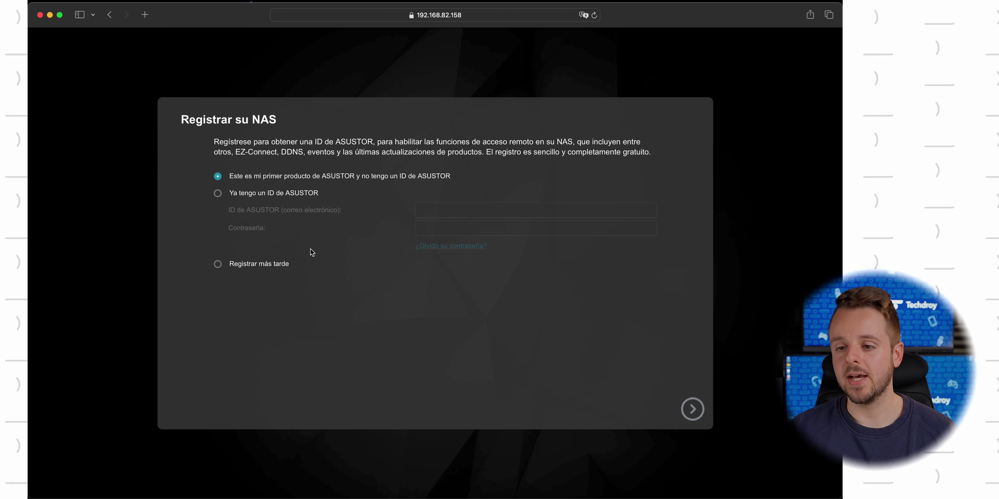
pyautogui.click(295, 197)
pyautogui.click(282, 179)
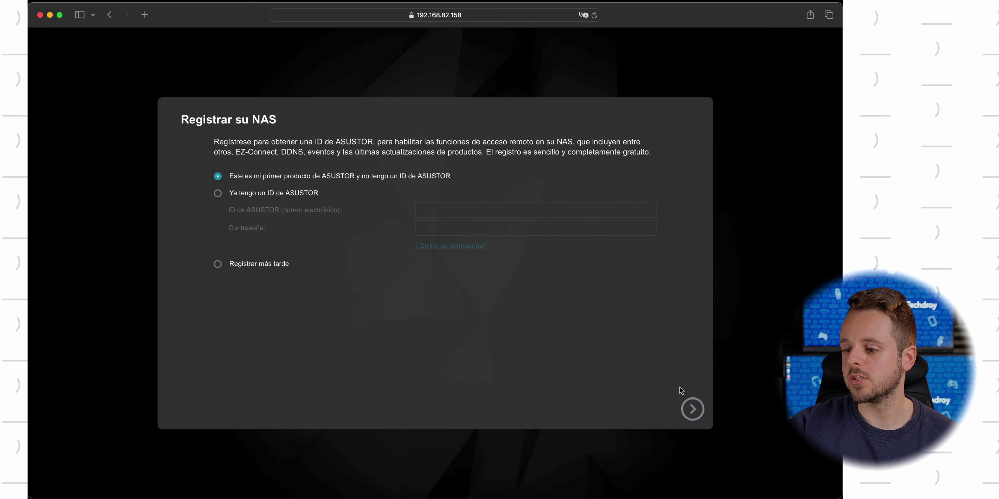
pyautogui.click(694, 410)
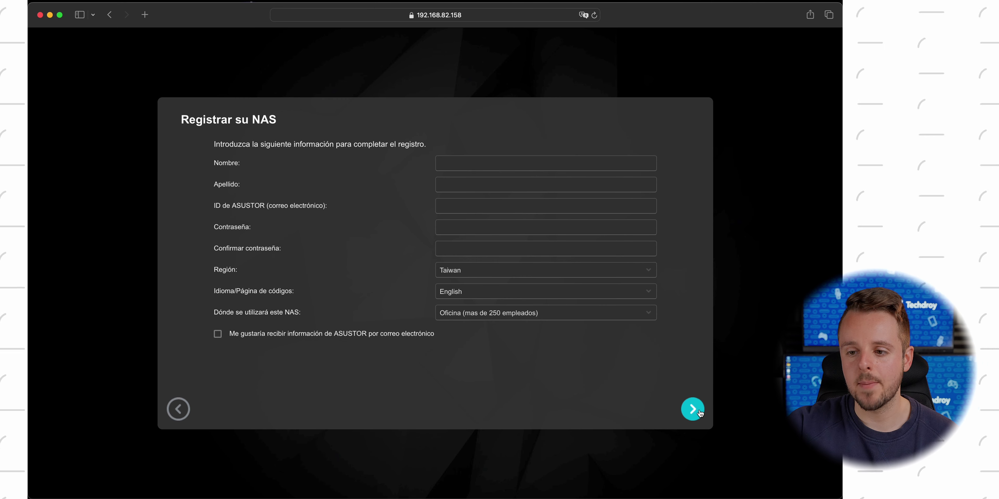
pyautogui.click(178, 409)
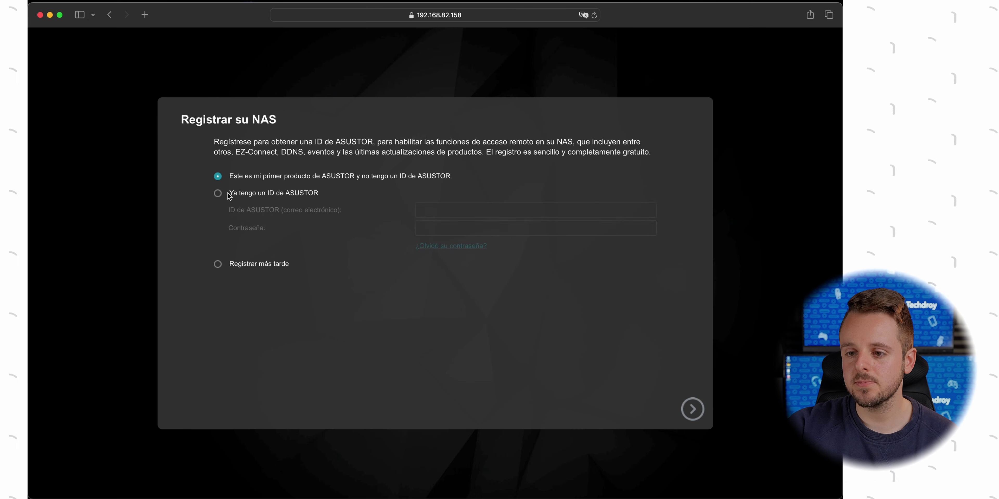
pyautogui.click(227, 194)
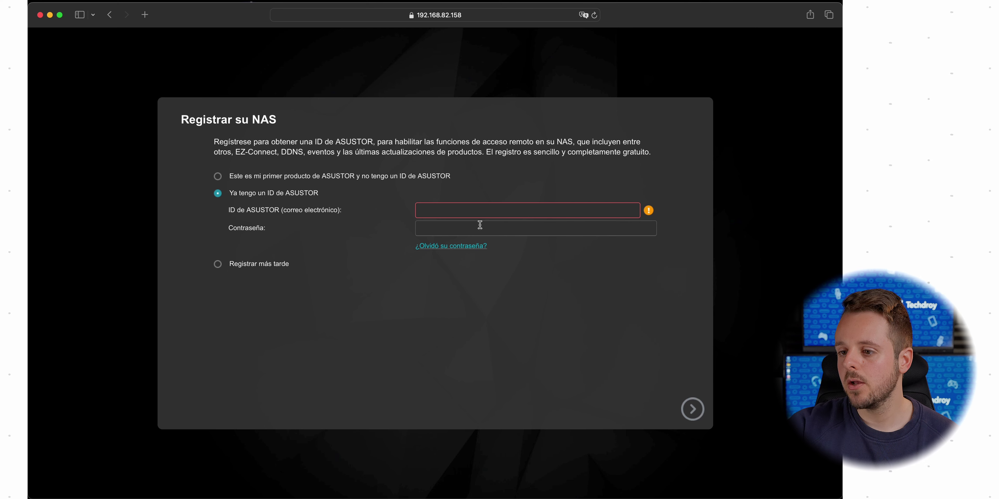
# Fill in the ASUSTOR ID e-mail and name fields, keep Espana and Home/SOHO, and submit
pyautogui.click(481, 213)
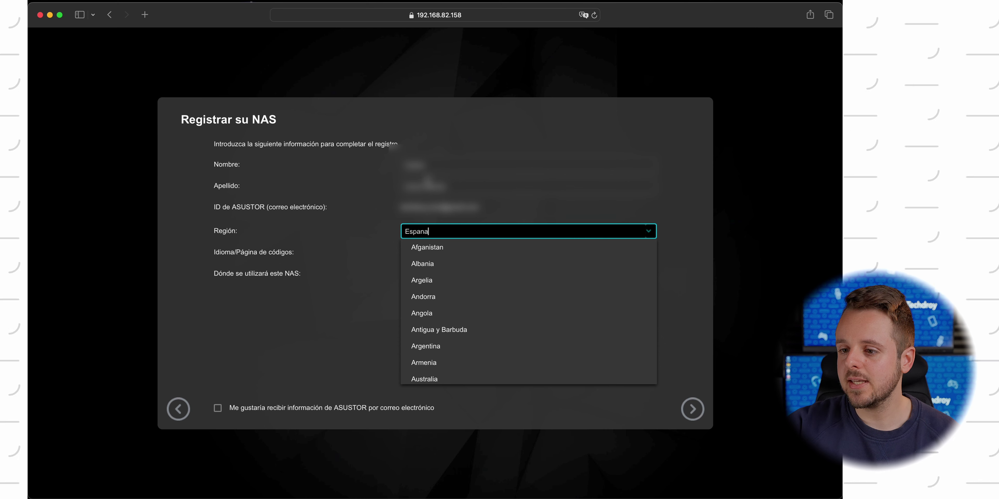
pyautogui.click(457, 168)
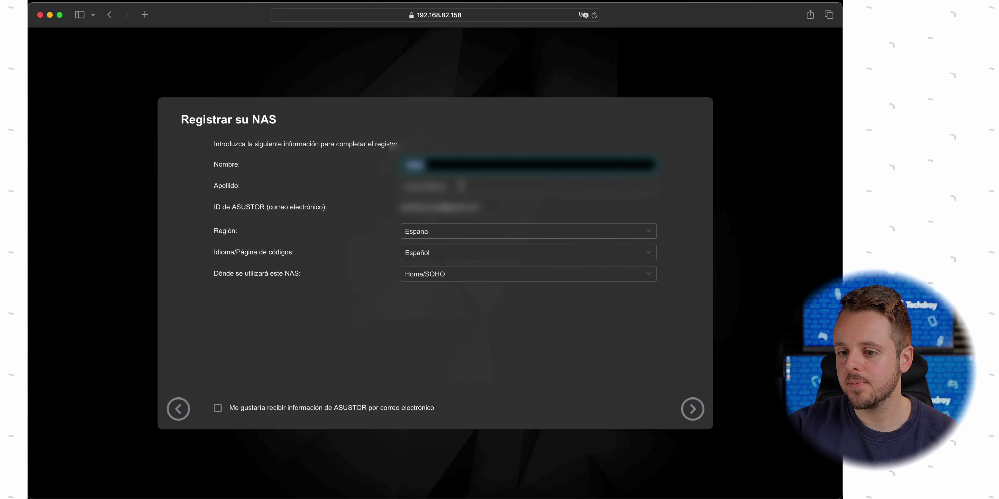
pyautogui.click(461, 186)
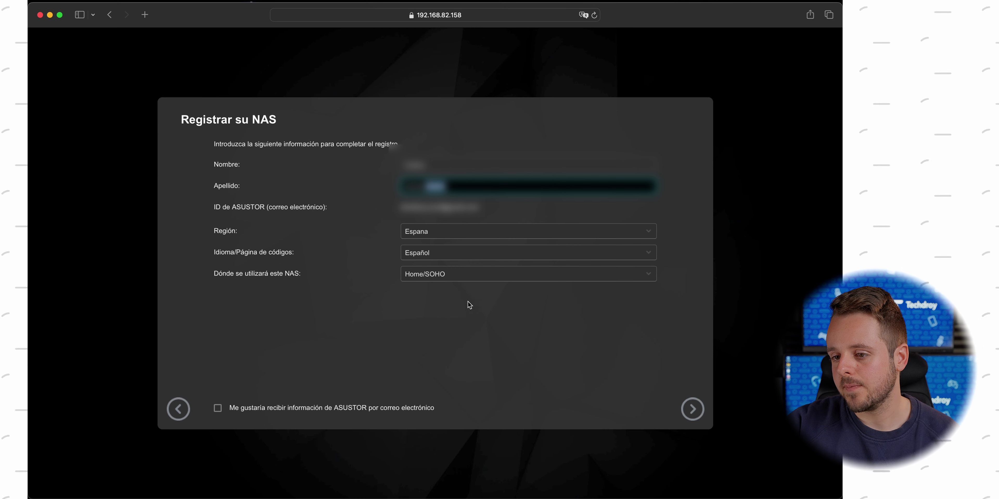
pyautogui.click(432, 275)
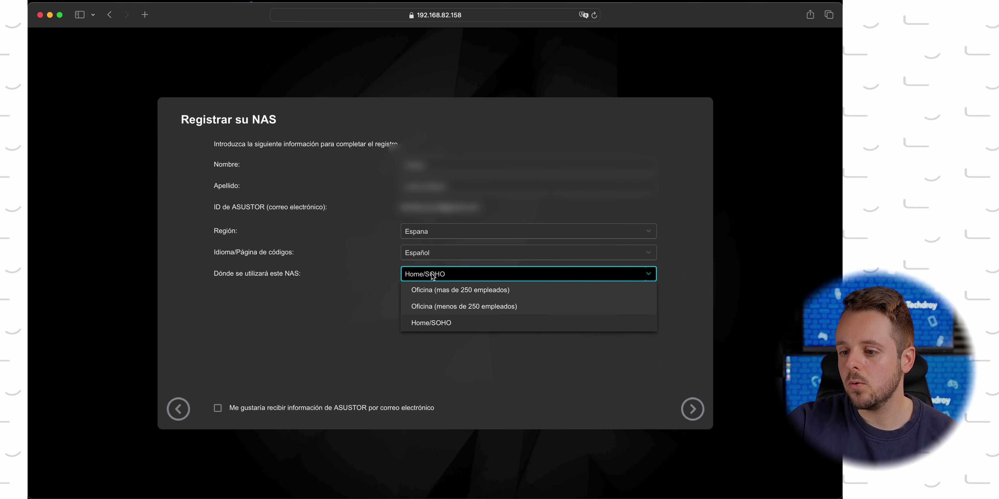
pyautogui.click(432, 324)
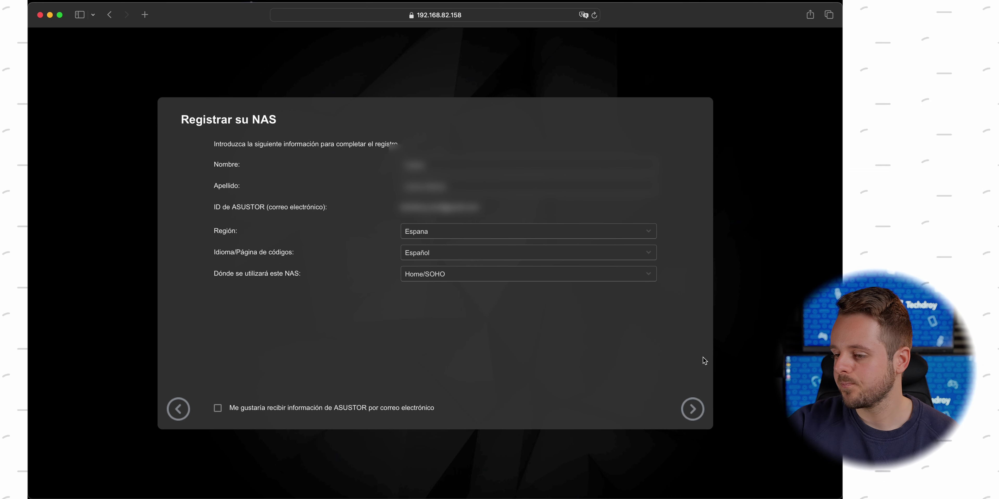
pyautogui.click(693, 409)
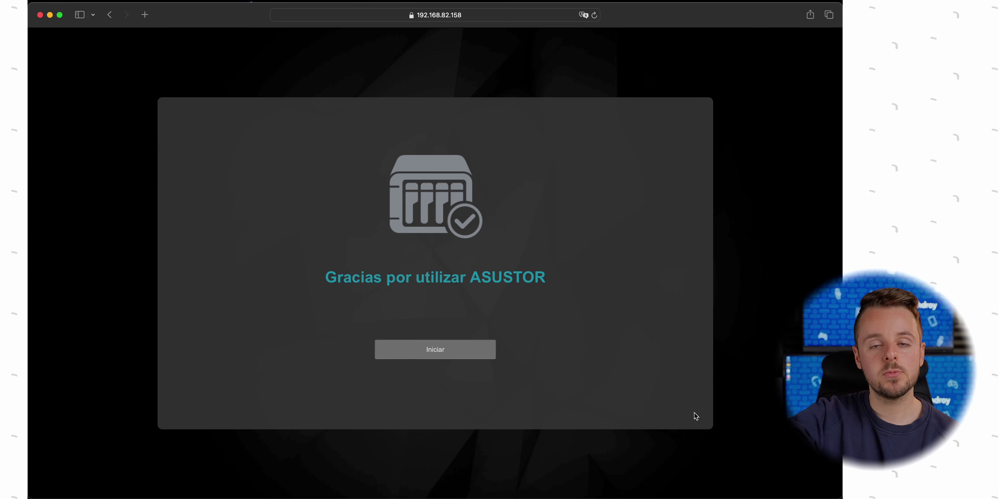
# Start using the NAS, decline Safari's password save, and accept the privacy notice
pyautogui.click(434, 357)
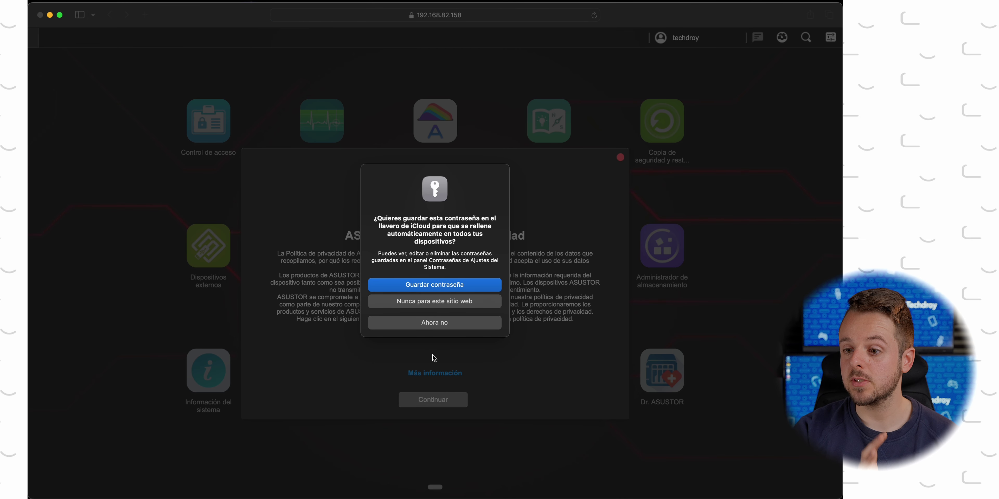
pyautogui.click(434, 324)
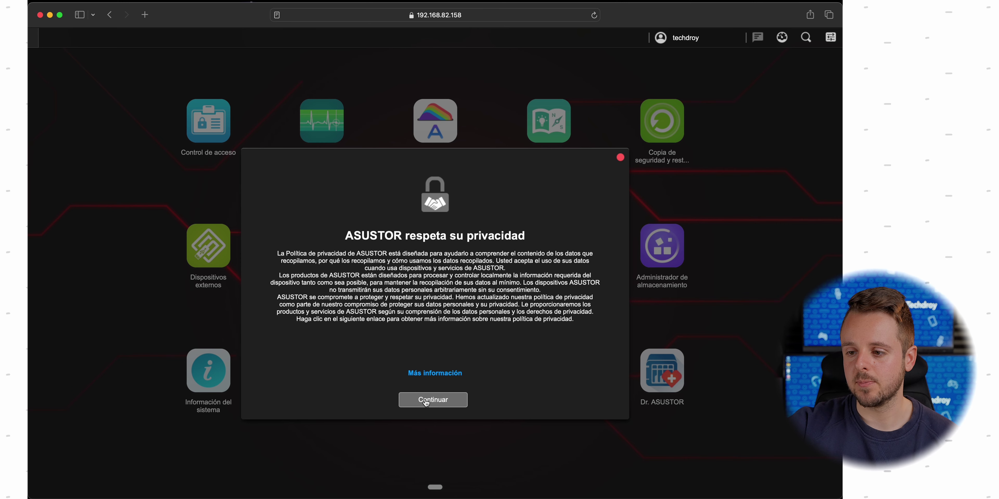
pyautogui.click(427, 403)
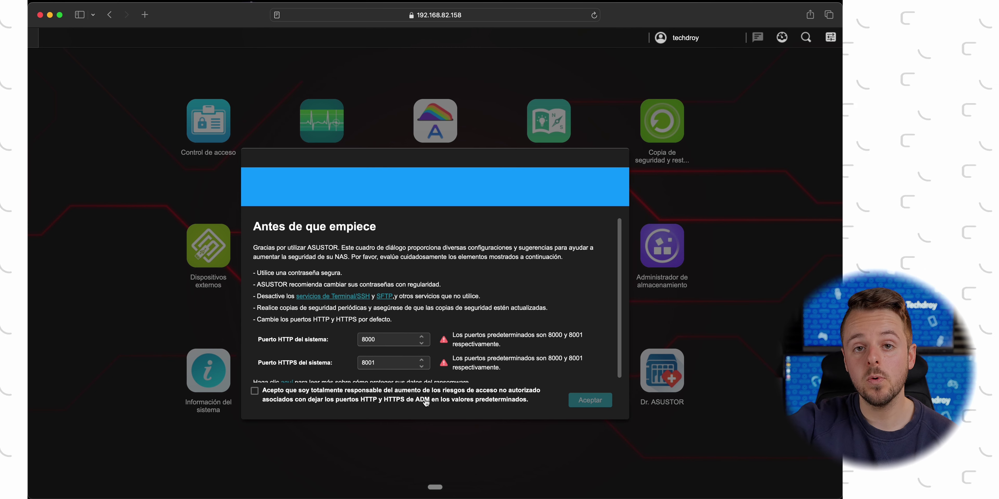
# In Antes de que empiece, set Puerto HTTP to 8005 and Puerto HTTPS to 8006, then accept
pyautogui.scroll(-1, 445, 287)
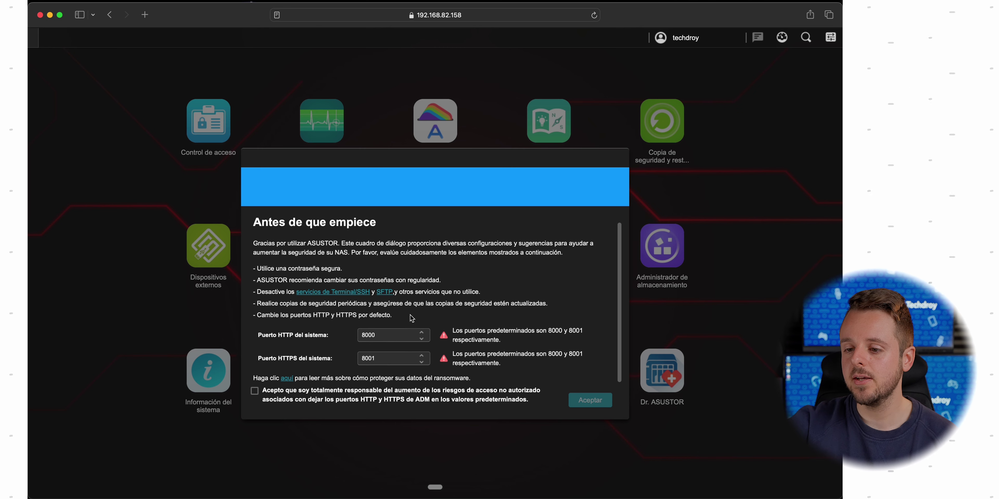
pyautogui.click(387, 335)
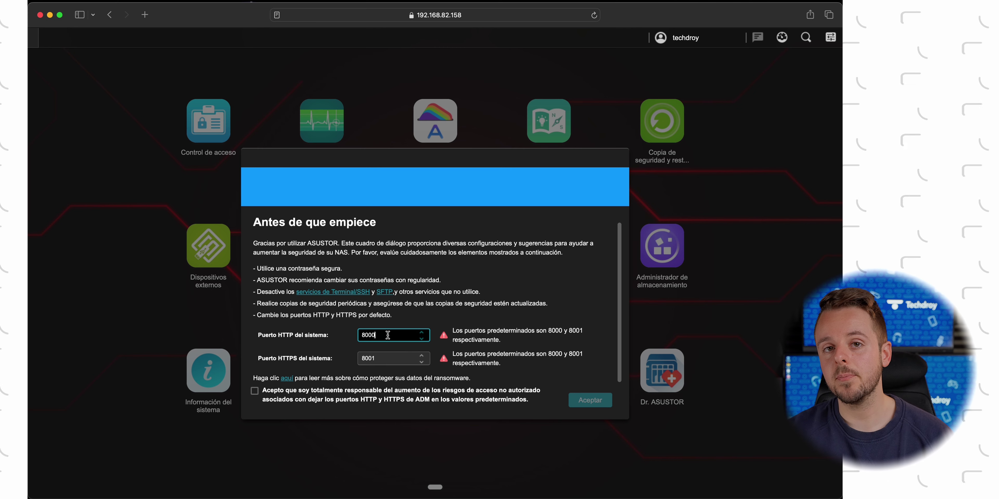
pyautogui.click(385, 356)
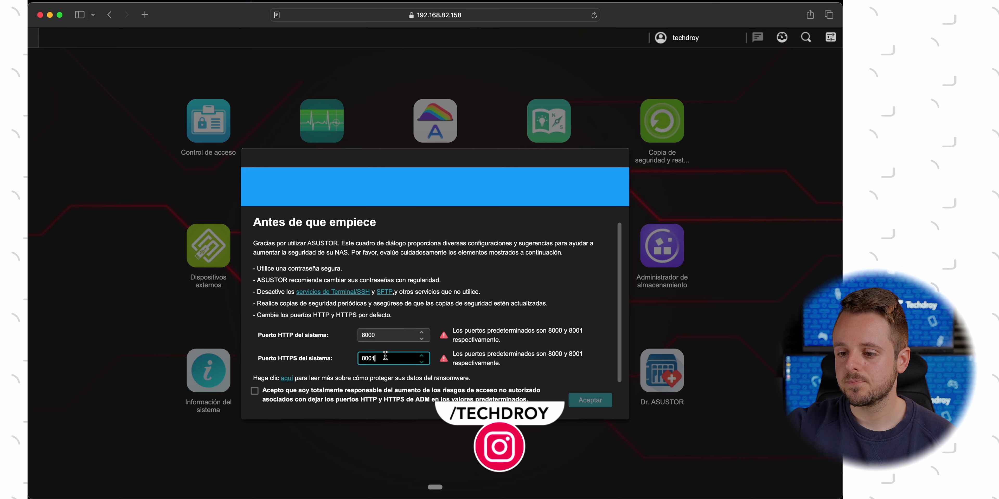
pyautogui.press('BackSpace')
pyautogui.write('6')
pyautogui.click(384, 339)
pyautogui.press('BackSpace')
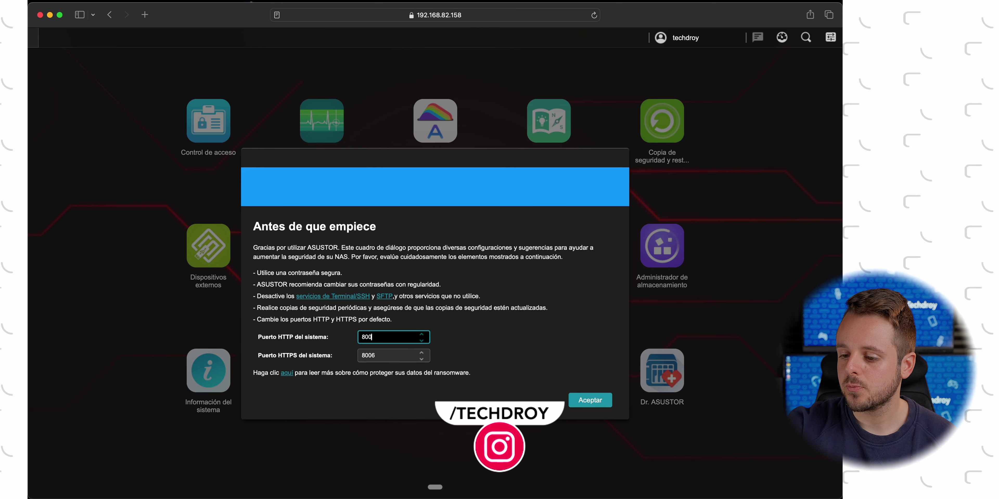
pyautogui.write('56')
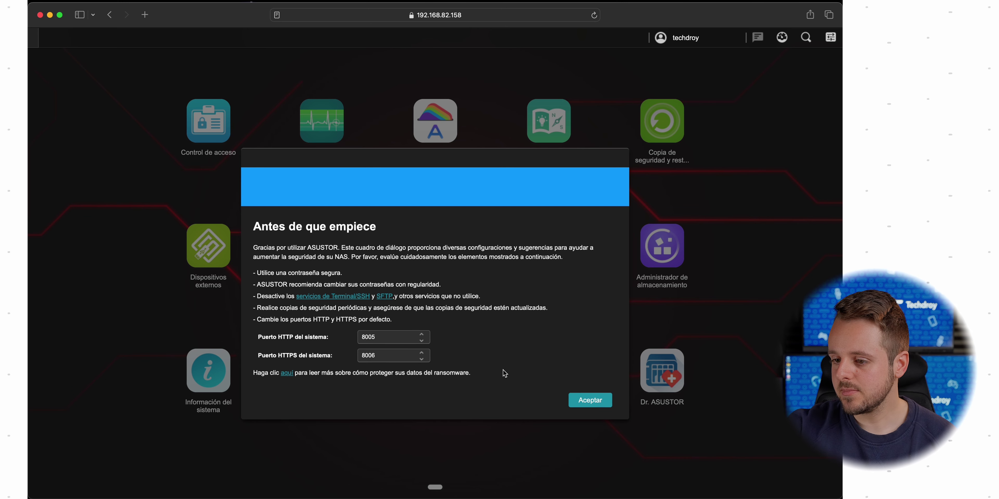
pyautogui.click(588, 400)
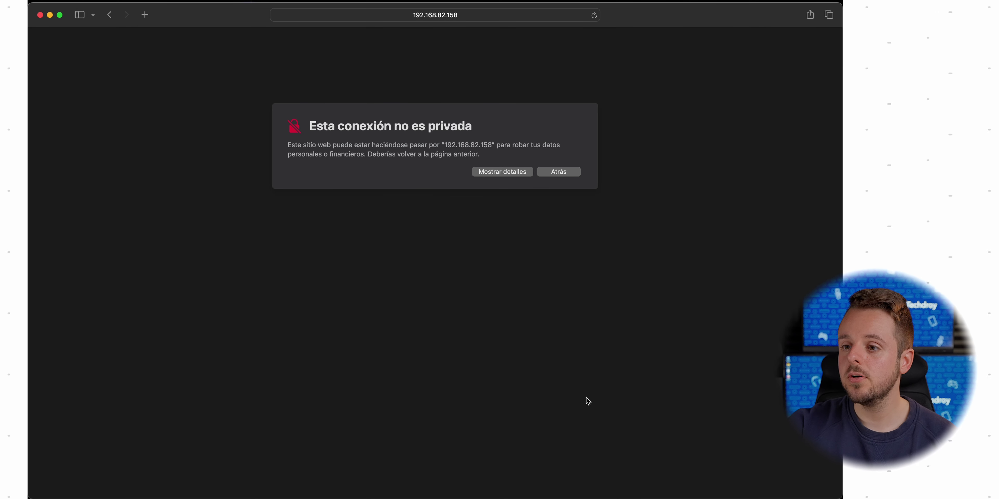
# Bypass the 'Esta conexión no es privada' warning via Mostrar detalles and Visitar sitio web
pyautogui.click(505, 14)
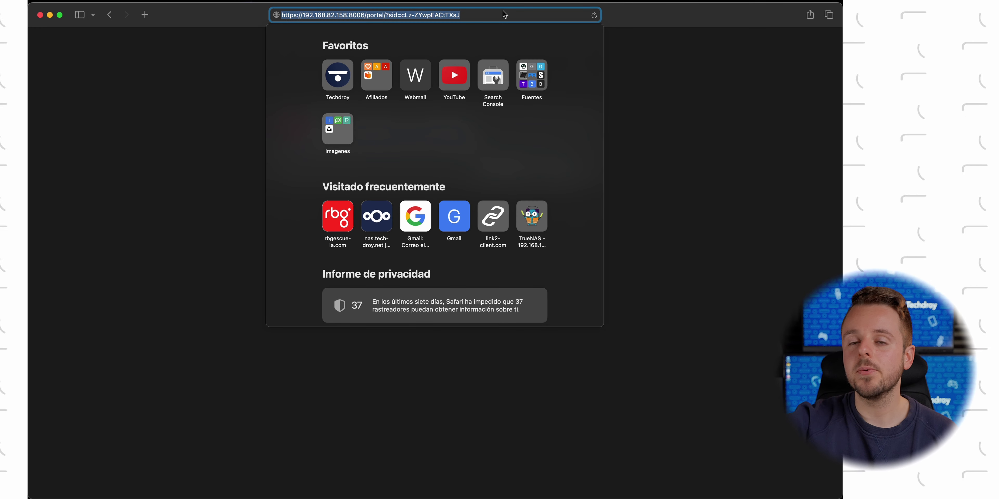
pyautogui.click(633, 87)
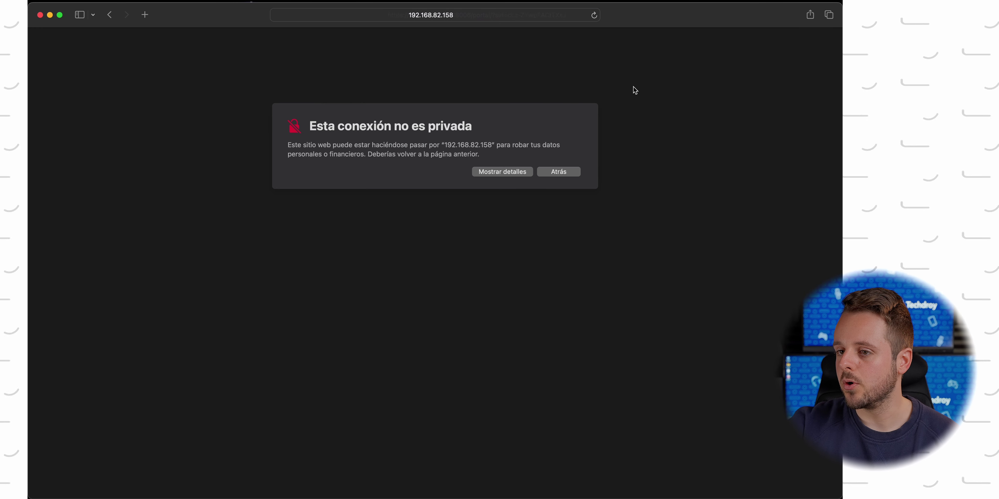
pyautogui.click(491, 172)
pyautogui.click(375, 240)
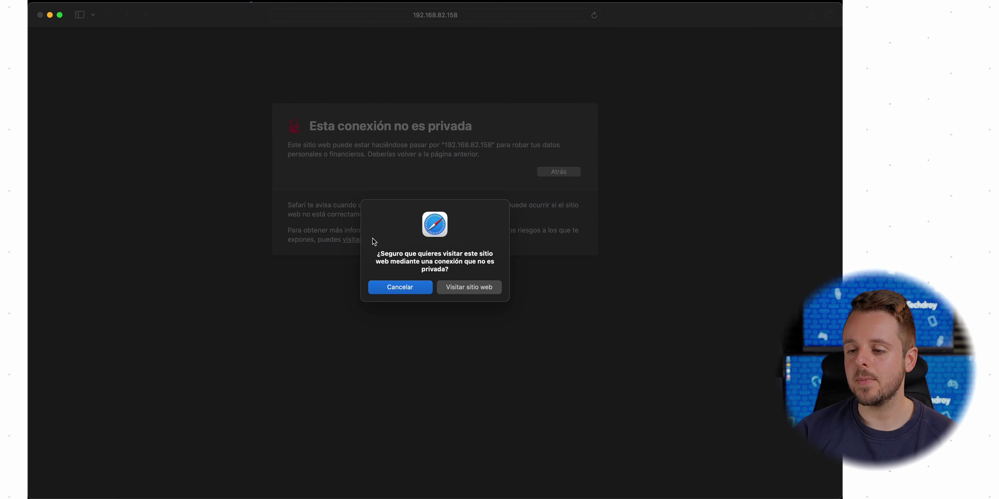
pyautogui.click(466, 290)
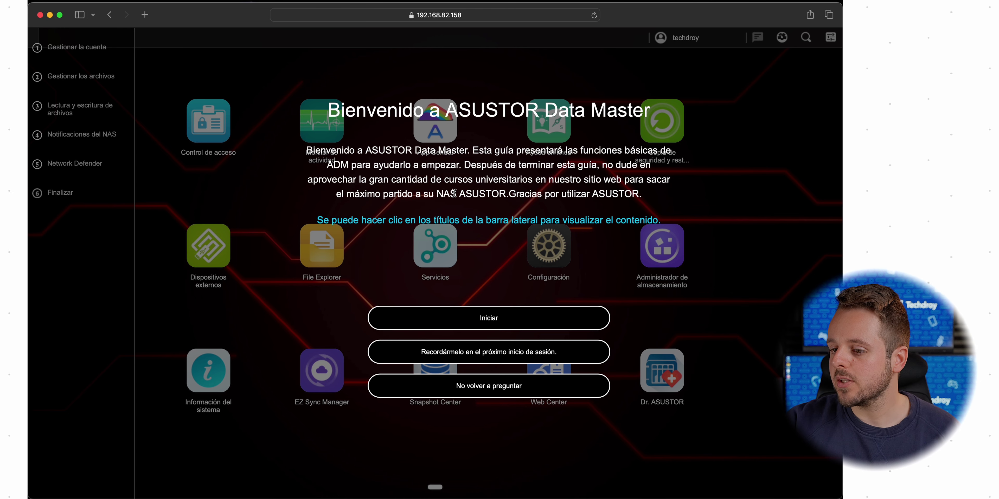
# Begin the welcome guide, answer Sí to multiple users, and choose Agregar nuevo usuario in Control de acceso
pyautogui.click(484, 317)
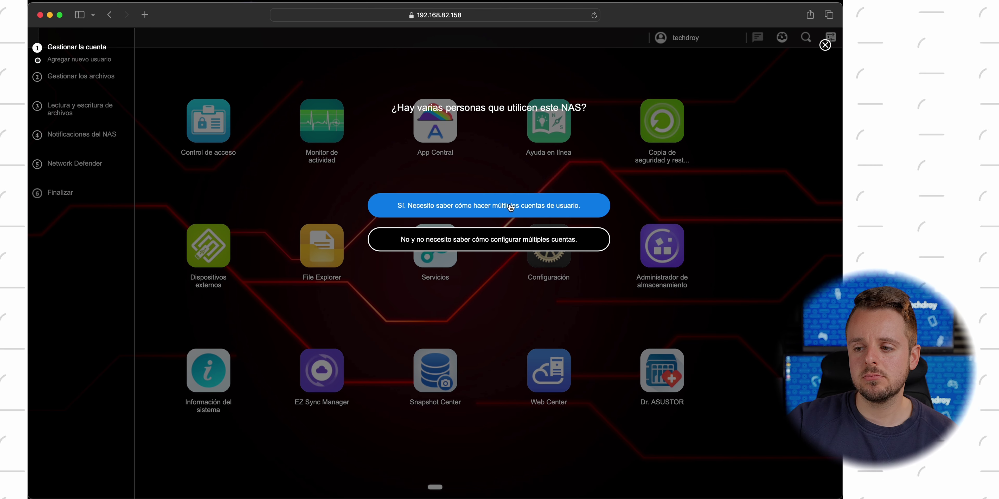
pyautogui.click(512, 206)
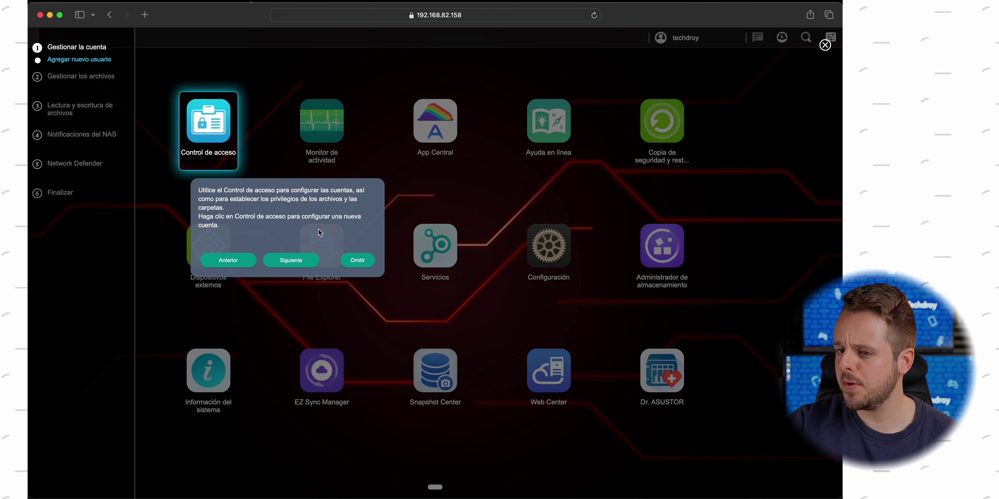
pyautogui.click(304, 263)
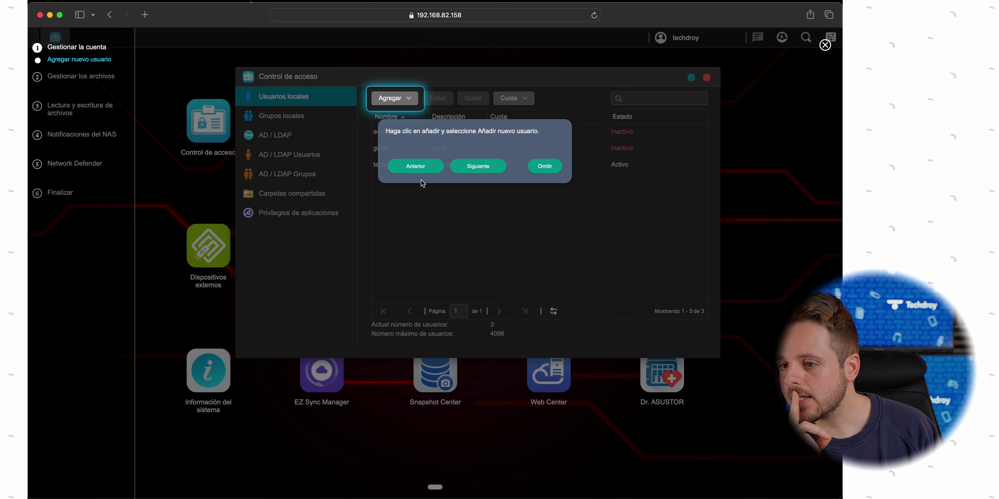
pyautogui.click(399, 100)
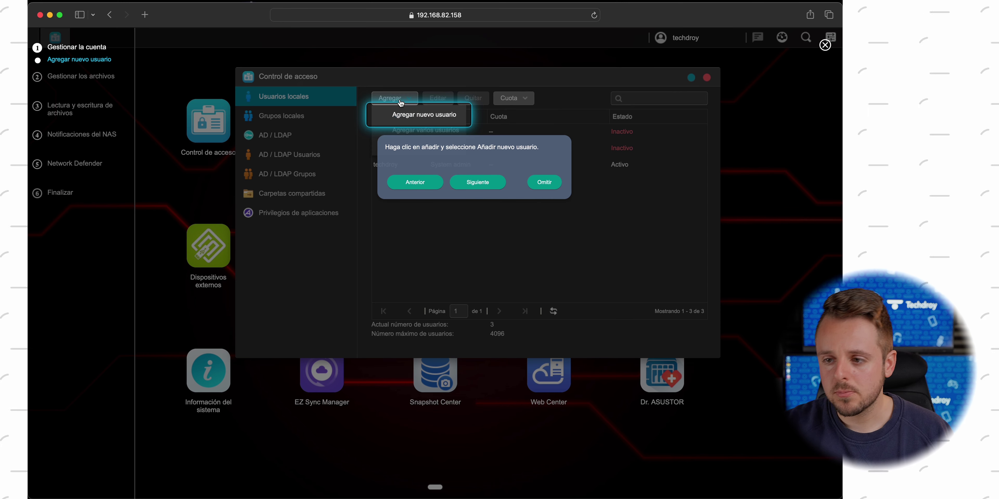
pyautogui.click(422, 122)
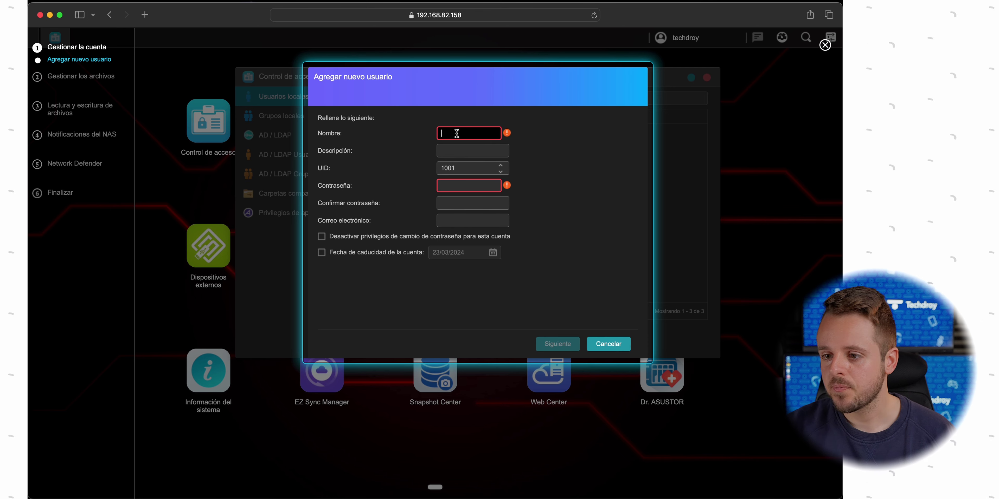
# Enter user name test, description 'Esto es un test', and an account expiry of 24/03/2024
pyautogui.write('test')
pyautogui.click(458, 147)
pyautogui.write('Esto es un tes')
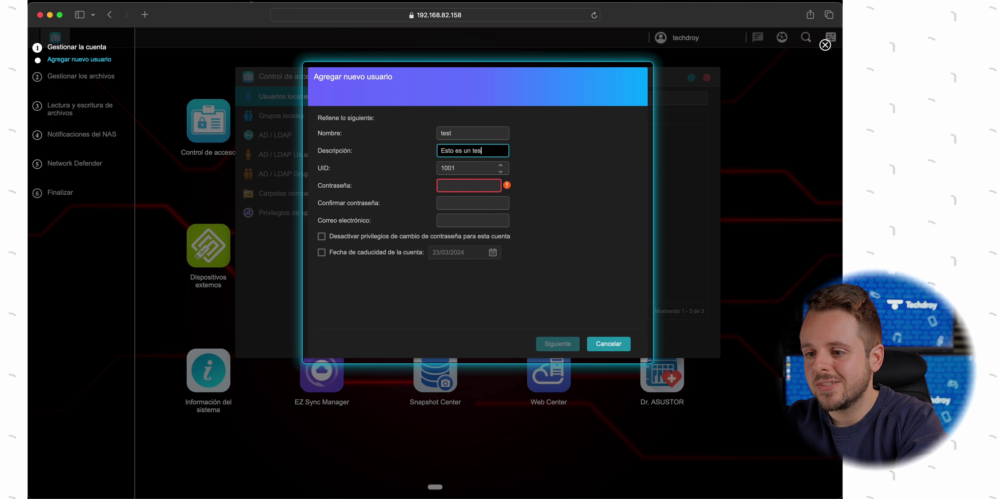
pyautogui.click(480, 220)
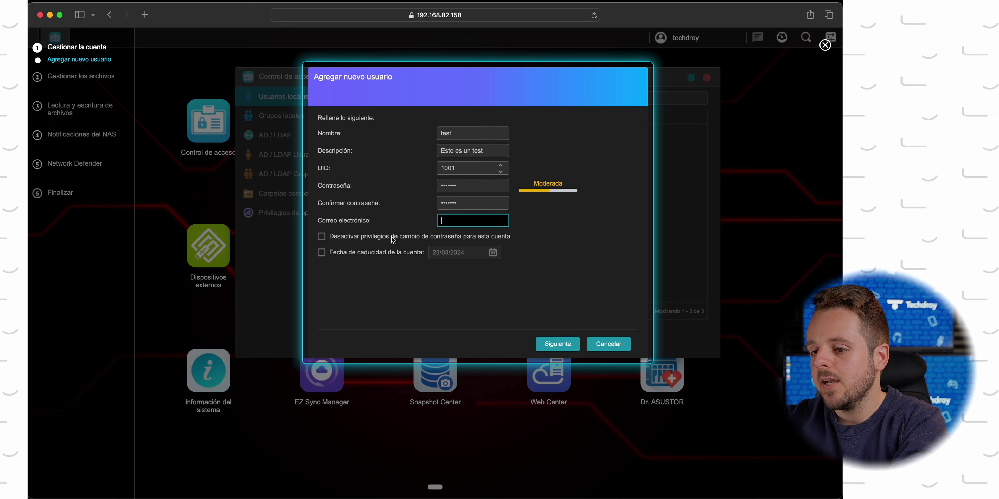
pyautogui.click(460, 239)
pyautogui.click(459, 241)
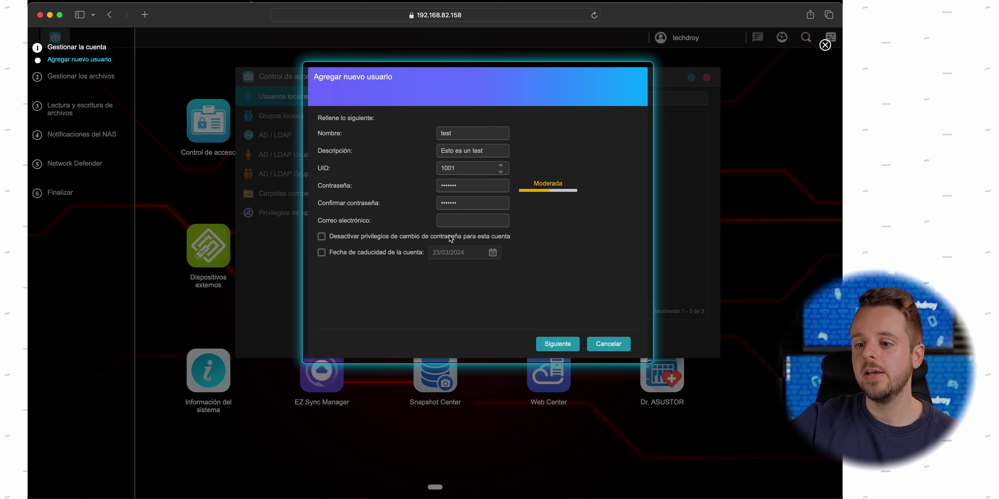
pyautogui.click(384, 254)
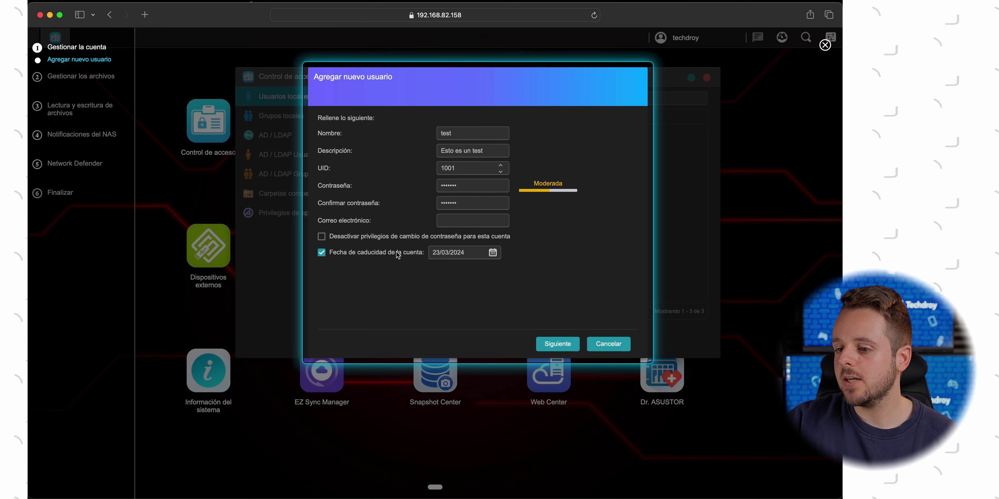
pyautogui.click(493, 252)
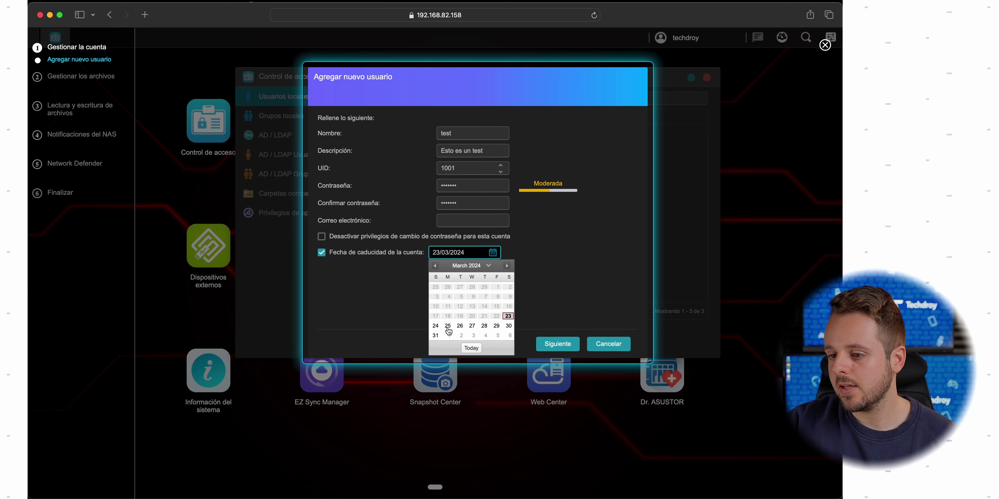
pyautogui.click(436, 326)
# Keep default groups, shared folder access and app privileges, and finish creating the user
pyautogui.click(557, 344)
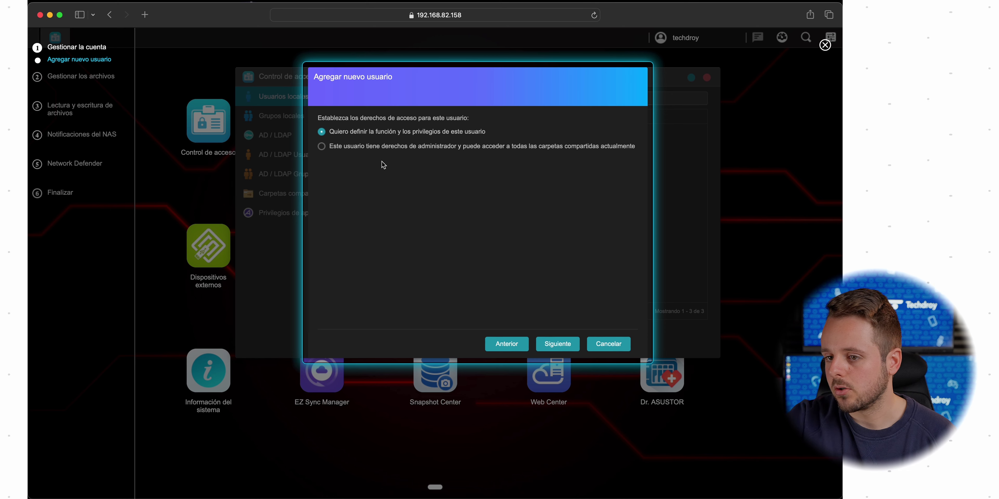
pyautogui.click(567, 347)
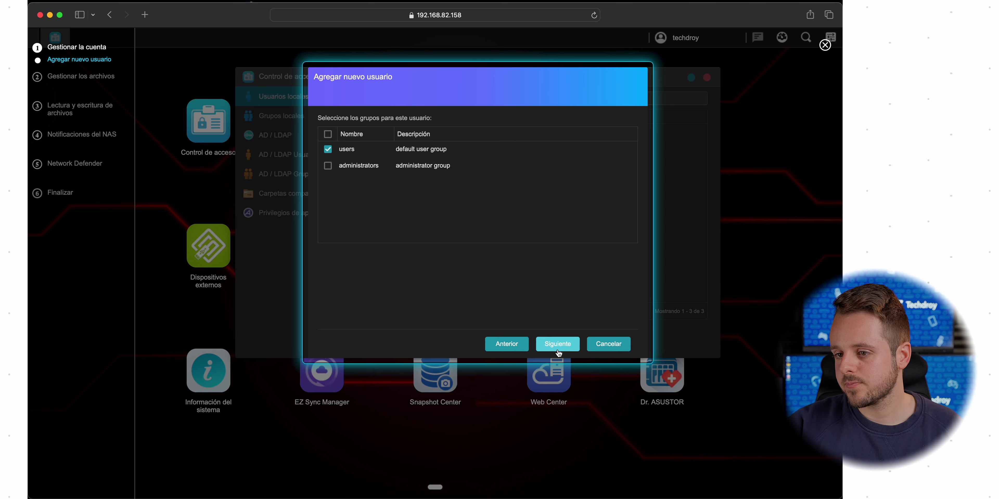
pyautogui.click(557, 345)
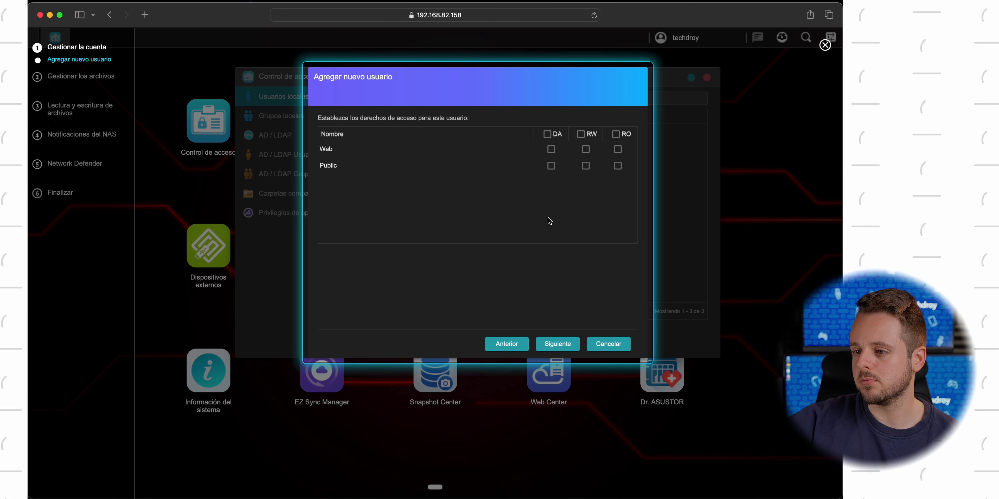
pyautogui.click(557, 345)
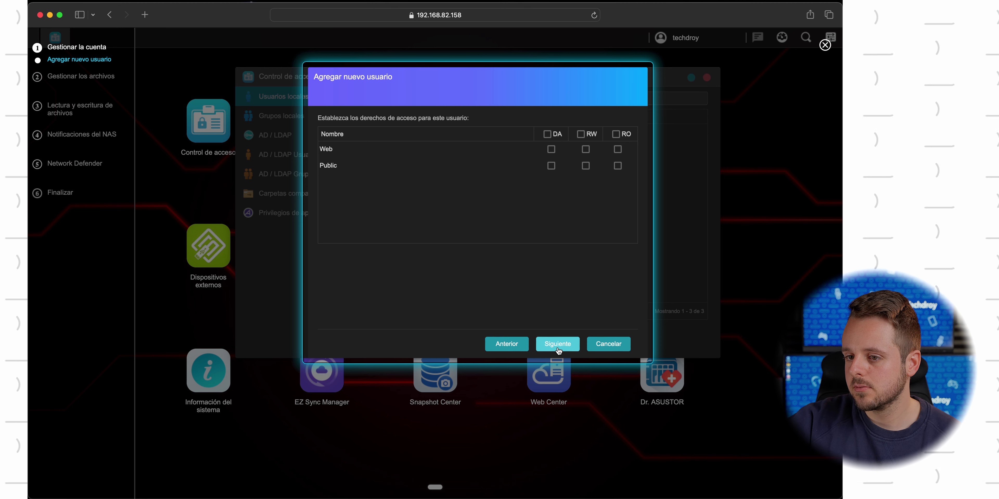
pyautogui.click(520, 345)
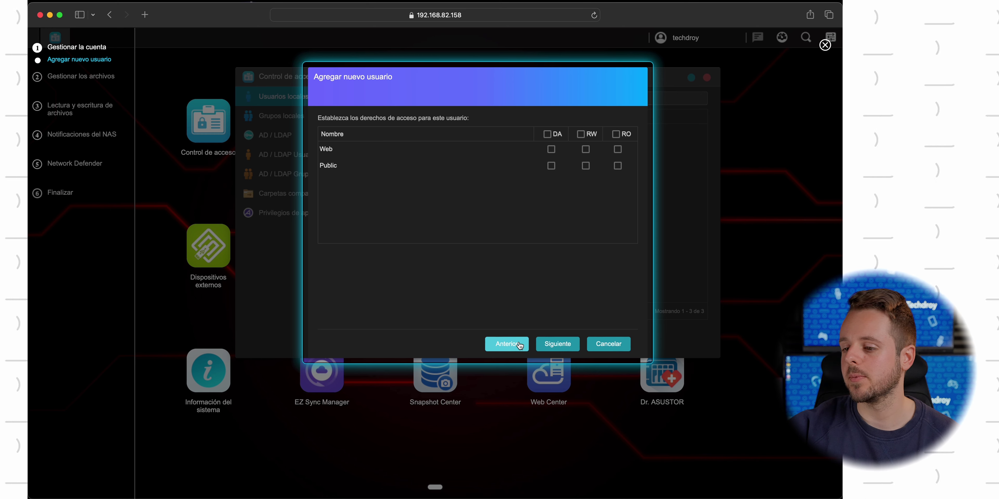
pyautogui.click(558, 344)
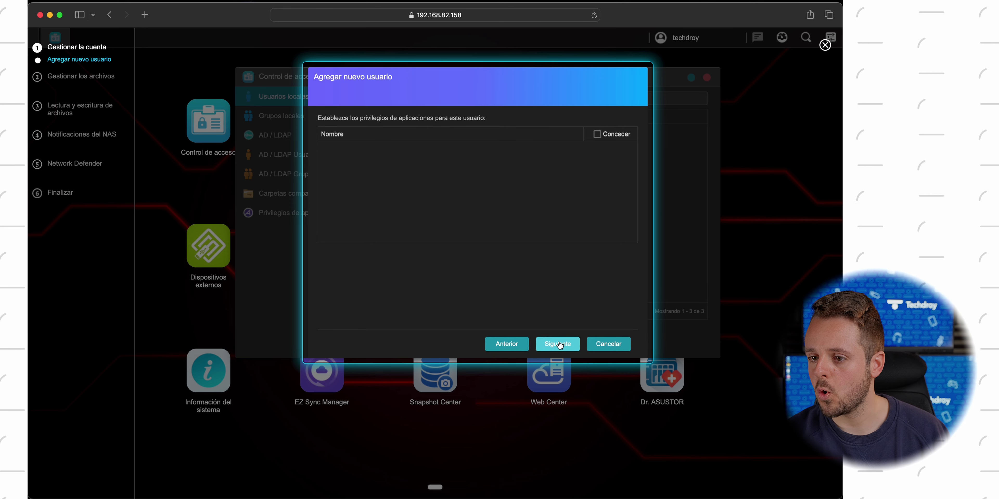
pyautogui.click(560, 346)
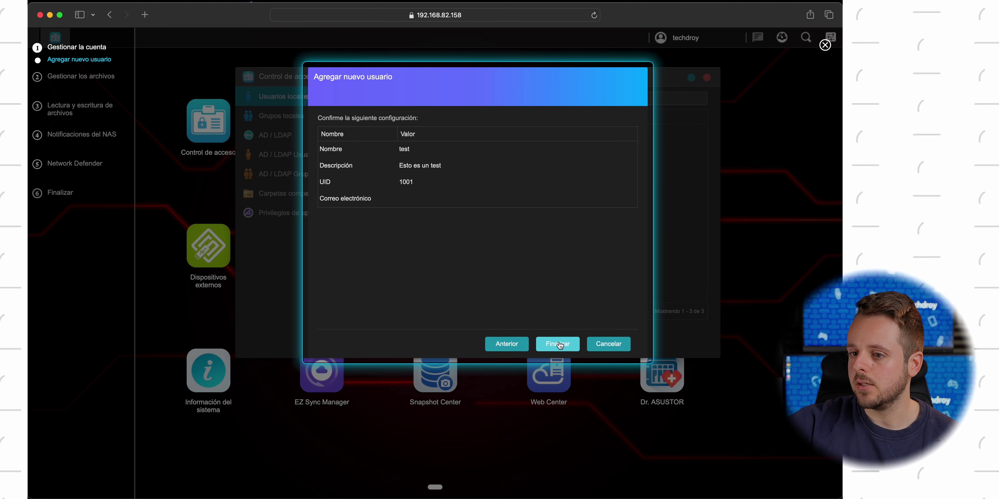
pyautogui.click(556, 347)
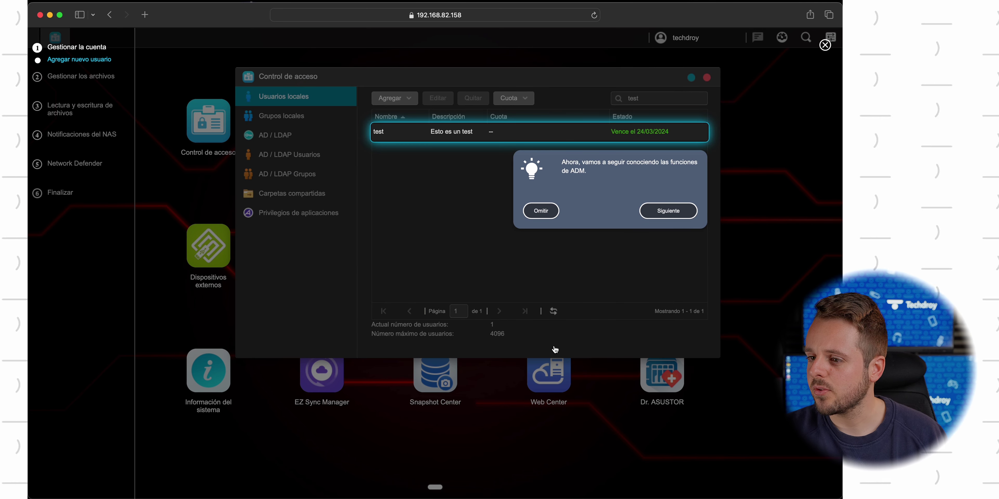
# Follow the File Explorer tour tips and opt to learn to create a shared folder, reaching Carpetas compartidas
pyautogui.click(666, 217)
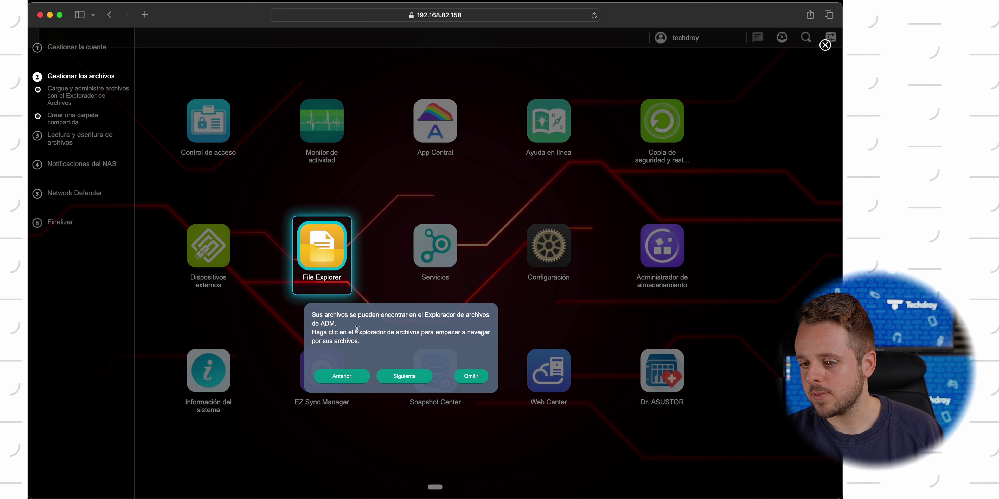
pyautogui.click(399, 380)
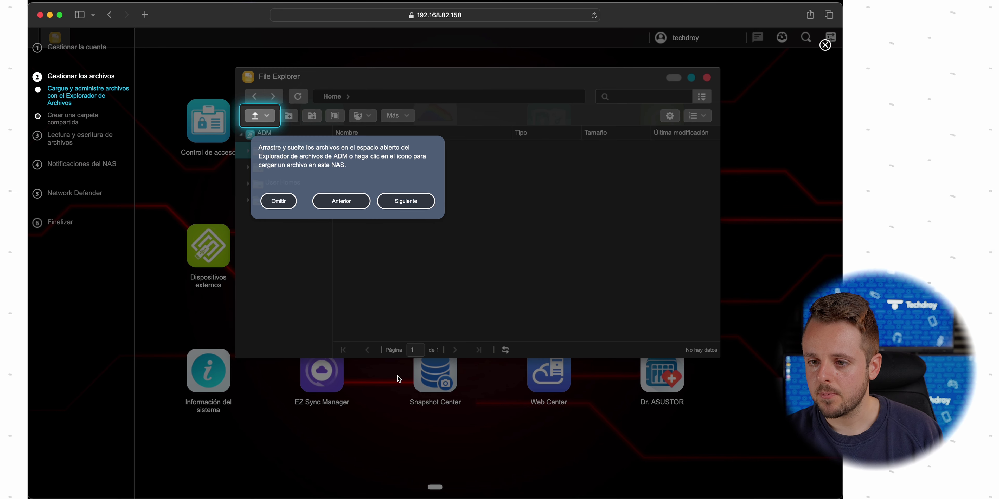
pyautogui.click(404, 205)
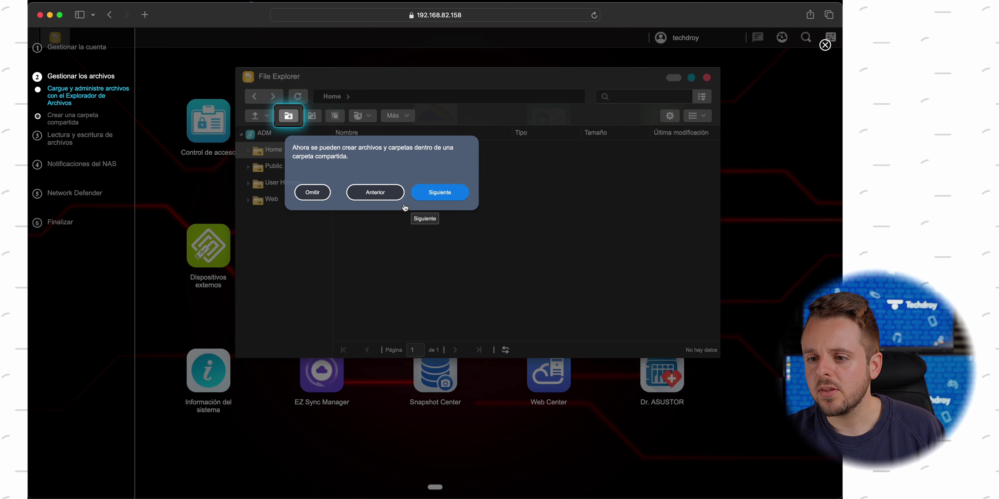
pyautogui.click(428, 197)
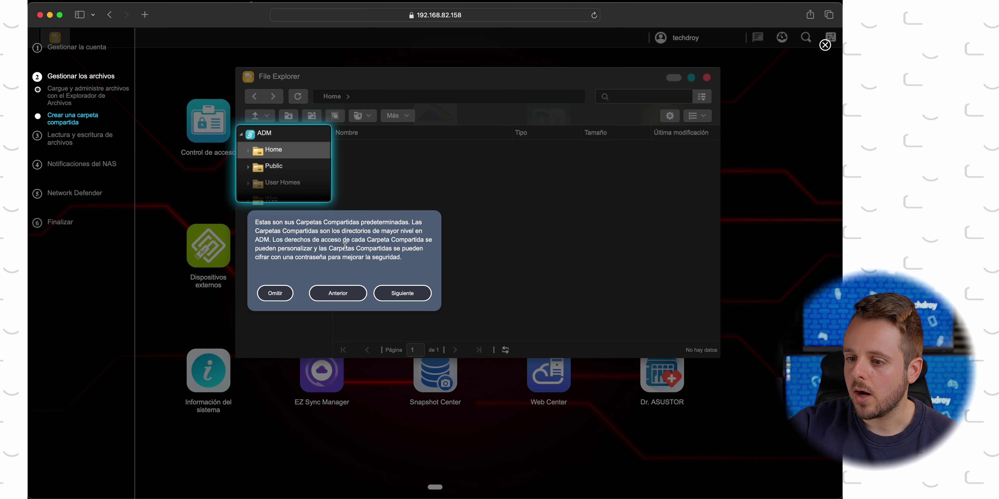
pyautogui.click(395, 292)
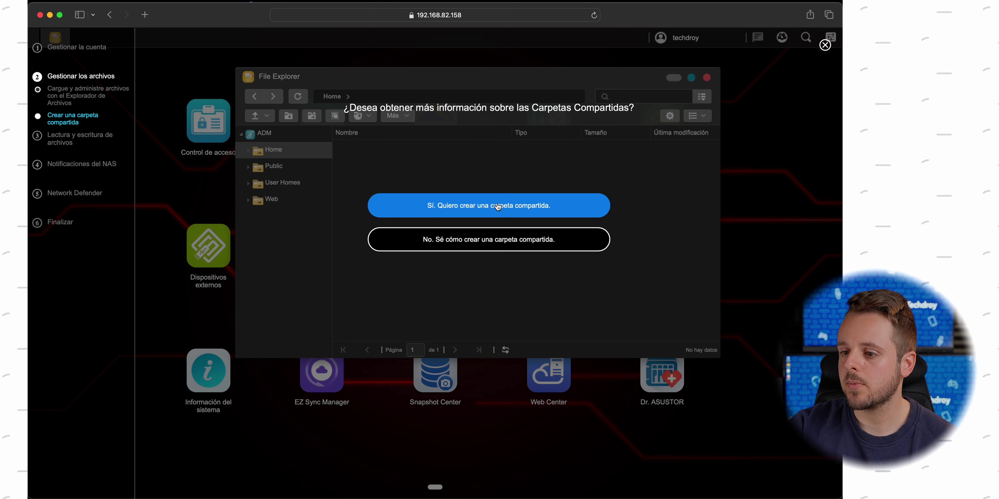
pyautogui.click(488, 207)
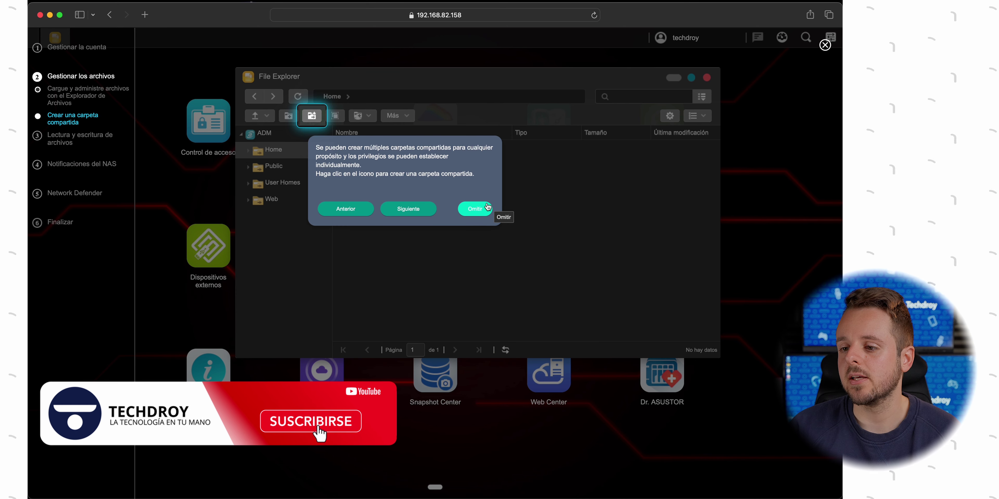
pyautogui.click(413, 205)
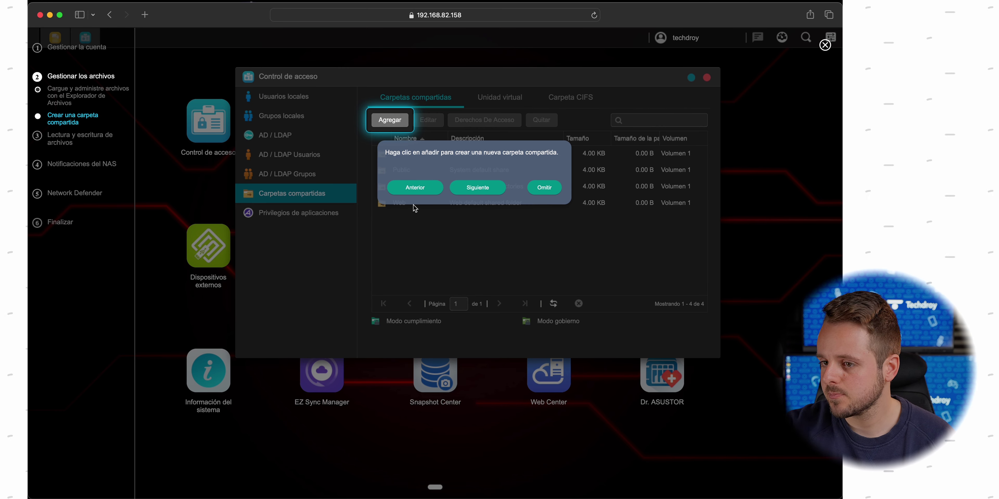
# Start a new shared folder named TestDatos
pyautogui.click(479, 188)
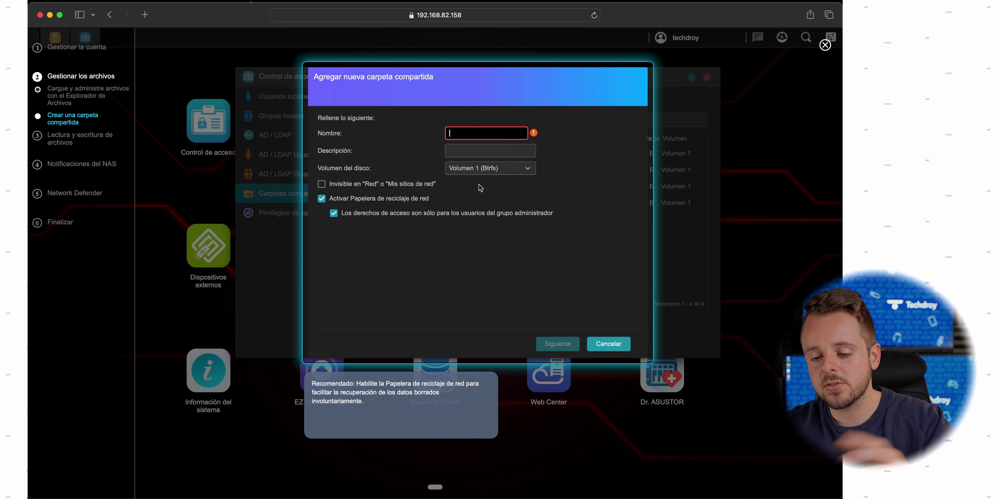
pyautogui.write('Test')
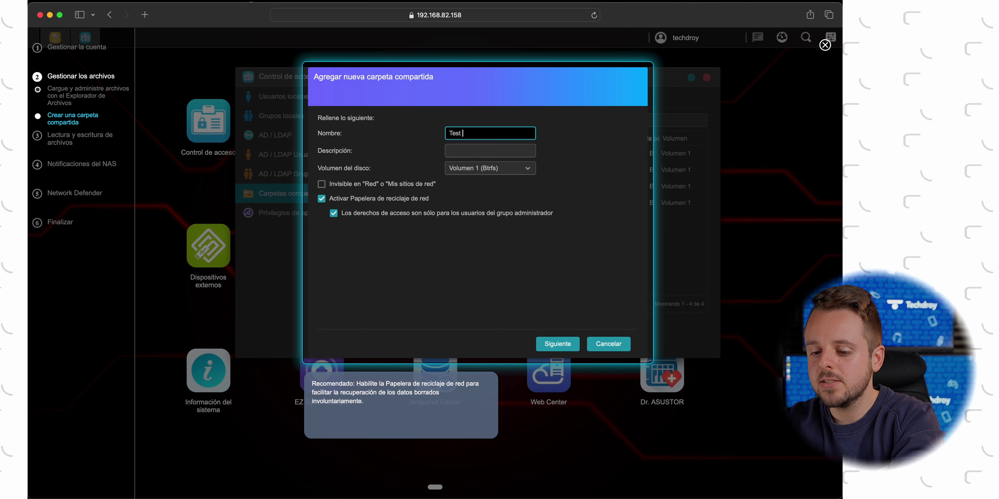
pyautogui.press('BackSpace')
pyautogui.write('Datos')
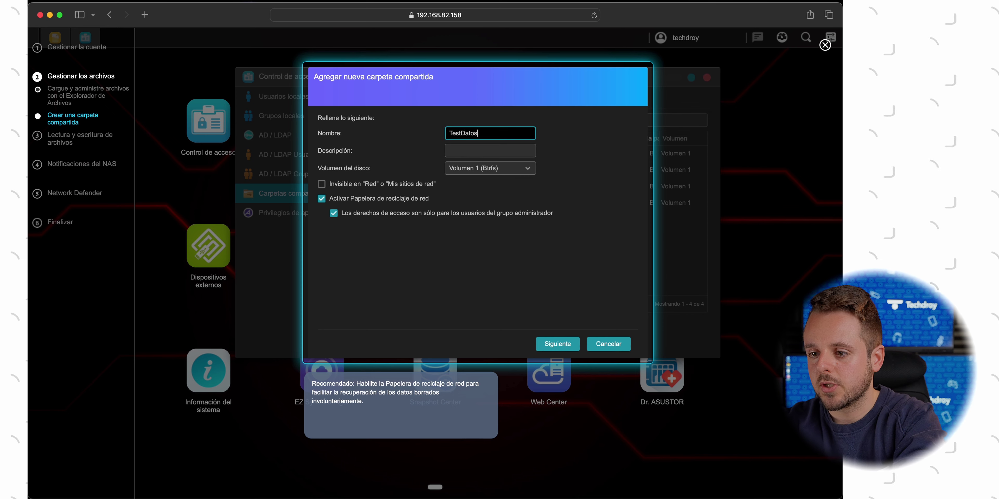
pyautogui.click(473, 151)
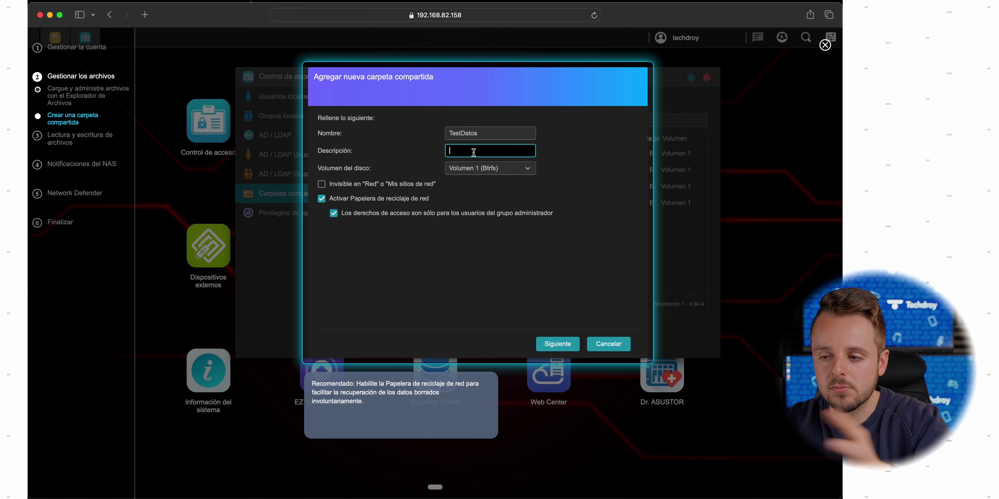
# Keep Volumen 1 (Btrfs), leave the folder visible, and disable the network recycle bin
pyautogui.click(495, 173)
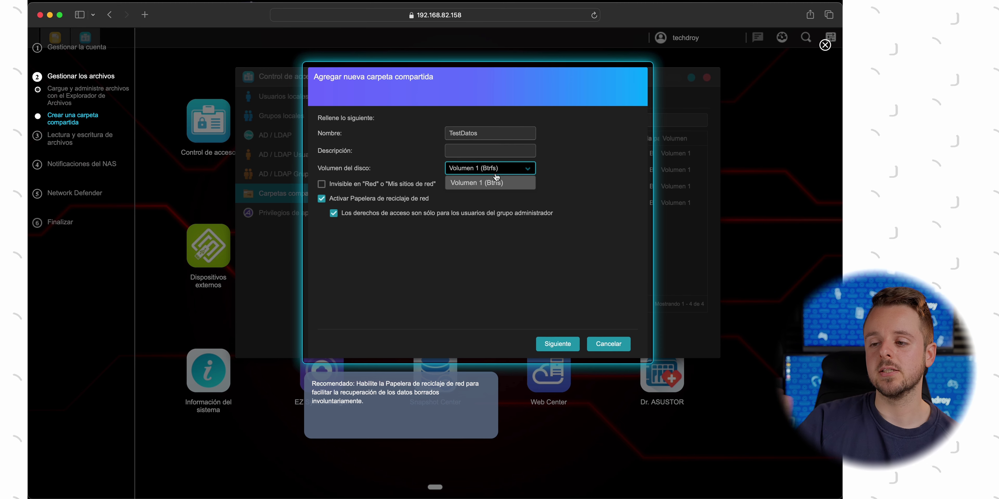
pyautogui.click(496, 177)
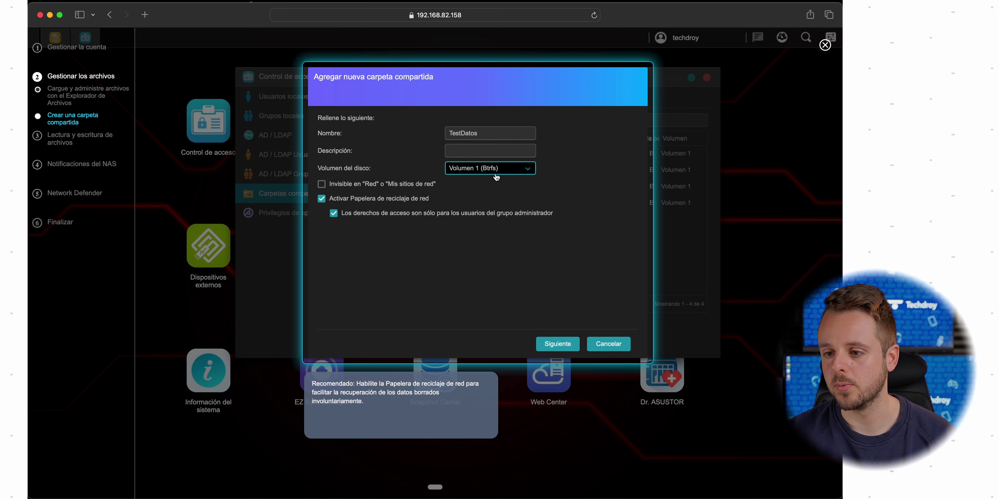
pyautogui.click(390, 186)
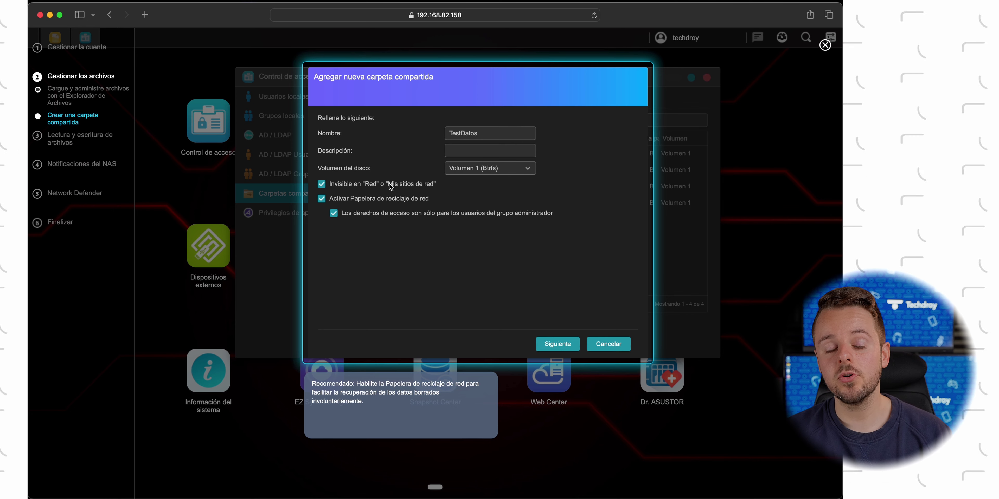
pyautogui.click(391, 186)
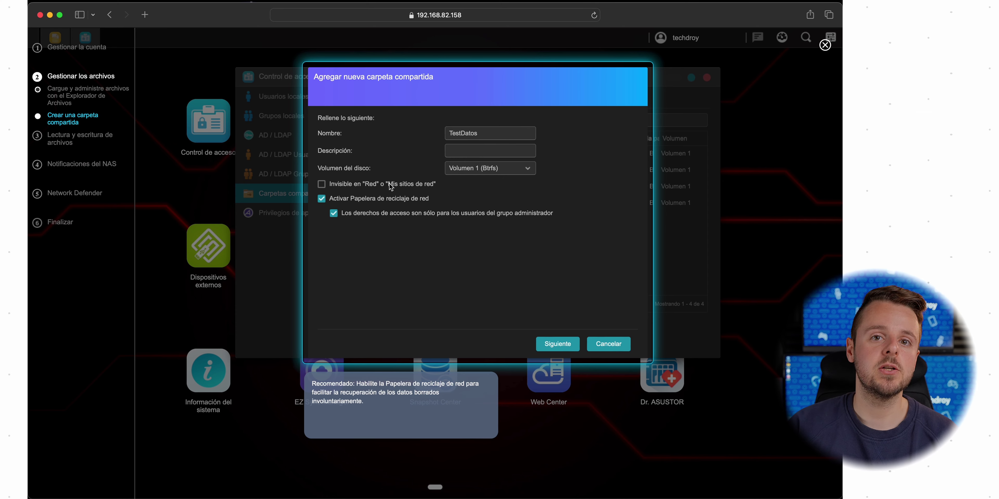
pyautogui.click(390, 199)
pyautogui.click(390, 199)
pyautogui.click(390, 199)
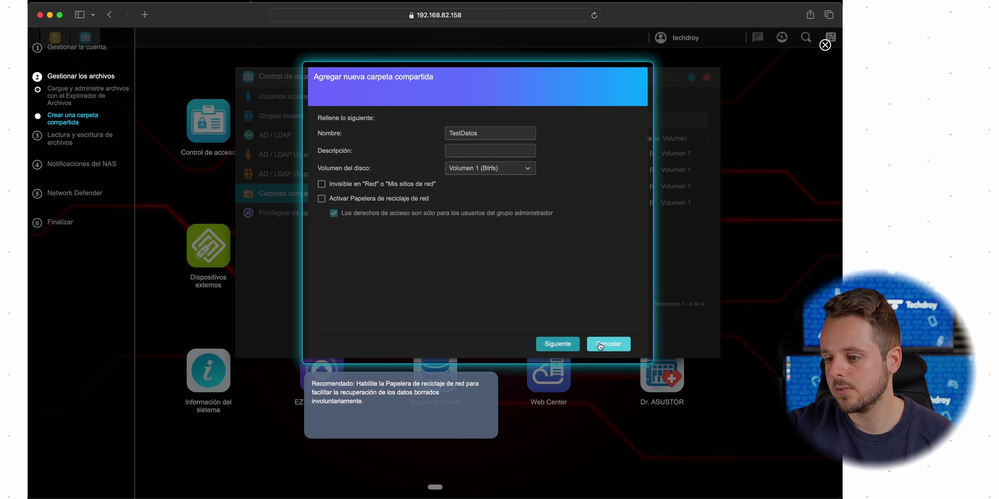
pyautogui.click(571, 345)
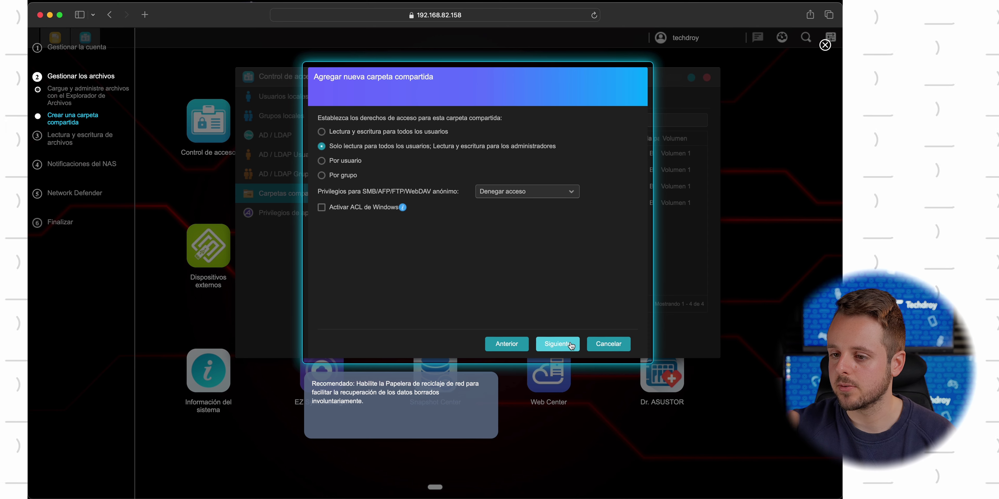
# Keep 'Solo lectura para todos los usuarios' for TestDatos after trying the Por usuario and Por grupo options
pyautogui.click(350, 160)
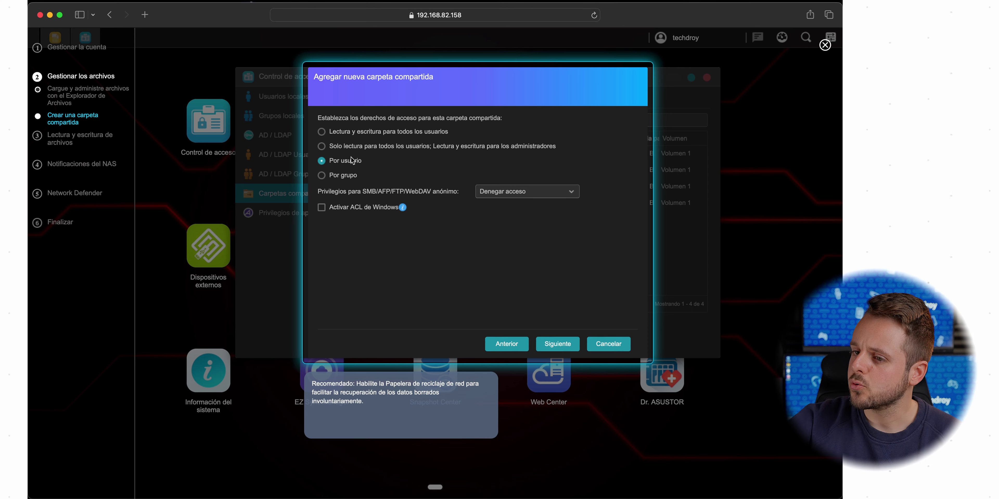
pyautogui.click(342, 174)
pyautogui.click(334, 147)
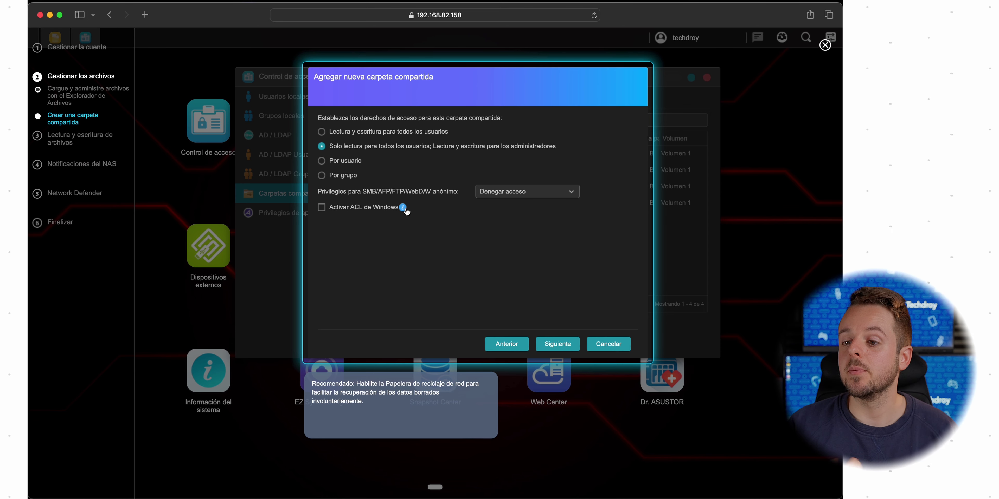
pyautogui.click(562, 345)
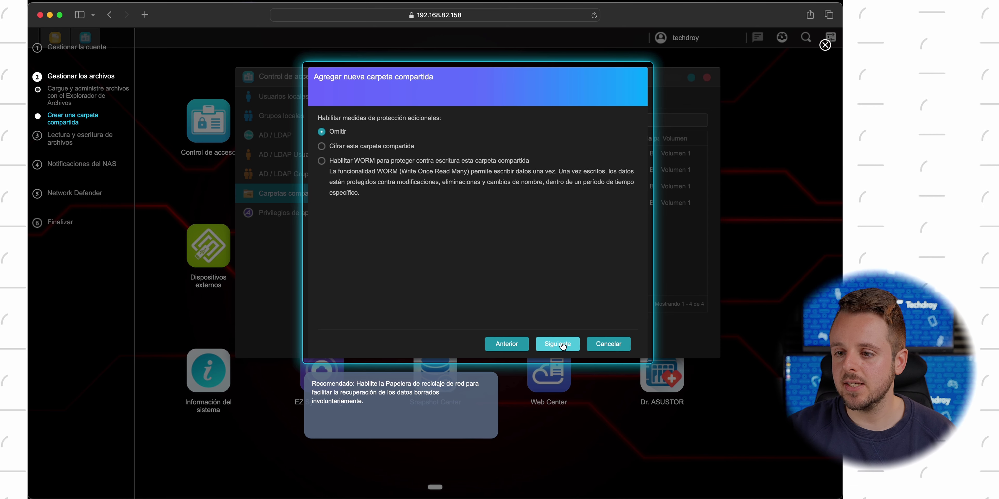
# Choose Omitir instead of encryption or WORM and complete the TestDatos folder wizard
pyautogui.click(374, 150)
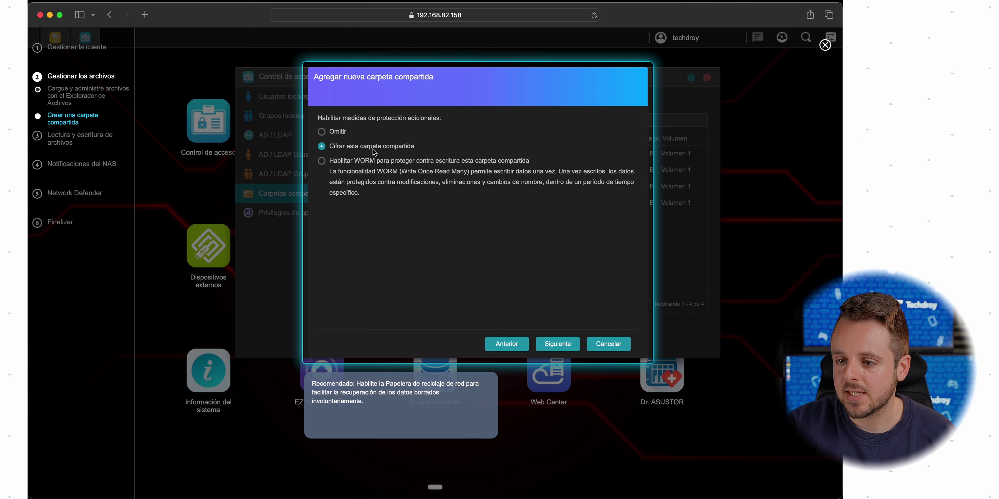
pyautogui.click(382, 167)
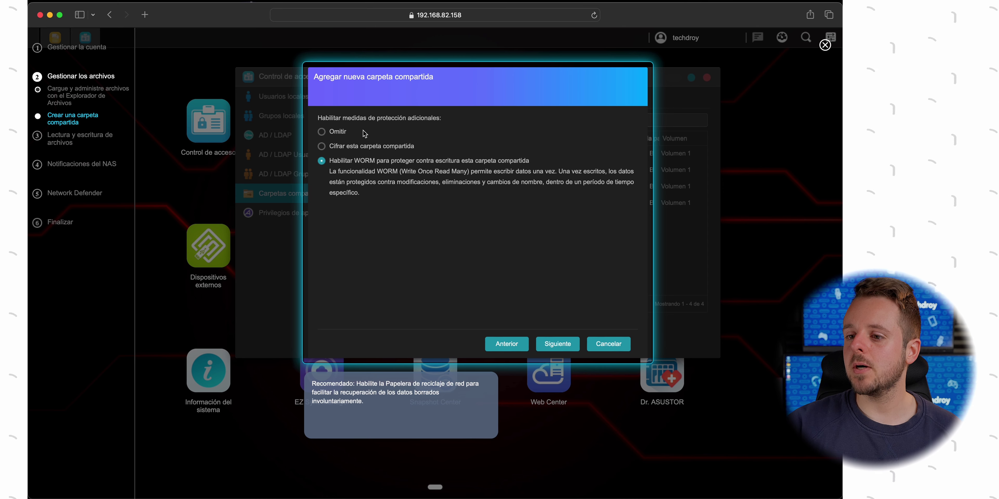
pyautogui.click(339, 132)
pyautogui.click(558, 354)
pyautogui.click(559, 353)
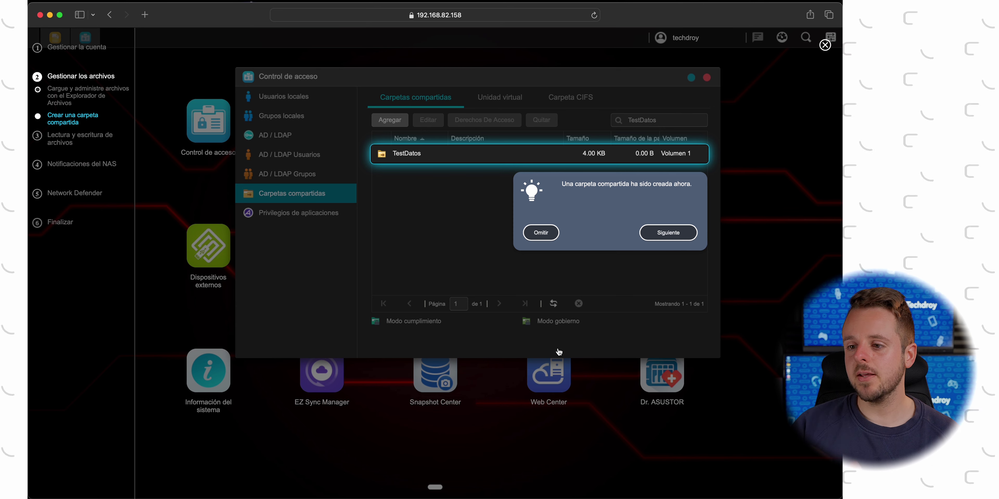
# Choose 'Sí, quiero acceder a los archivos de este NAS desde un ordenador' in the guide
pyautogui.click(660, 238)
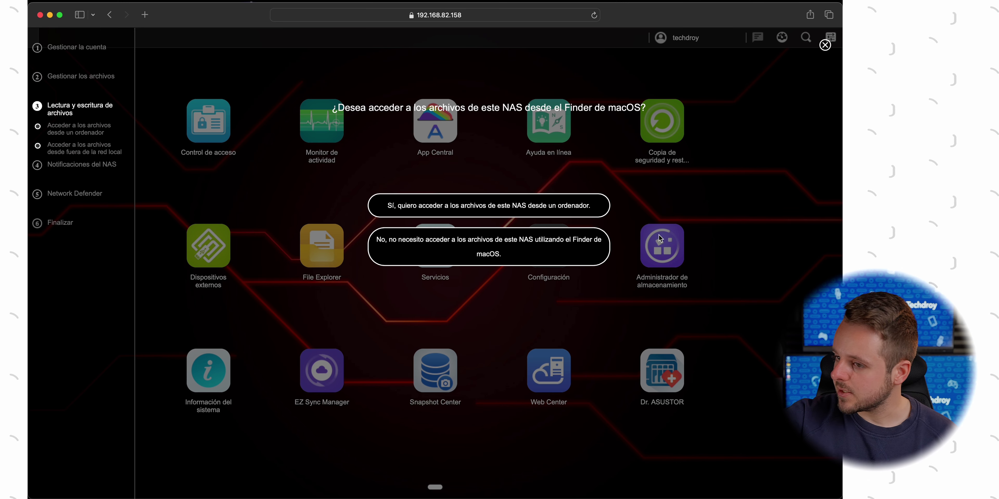
pyautogui.click(497, 217)
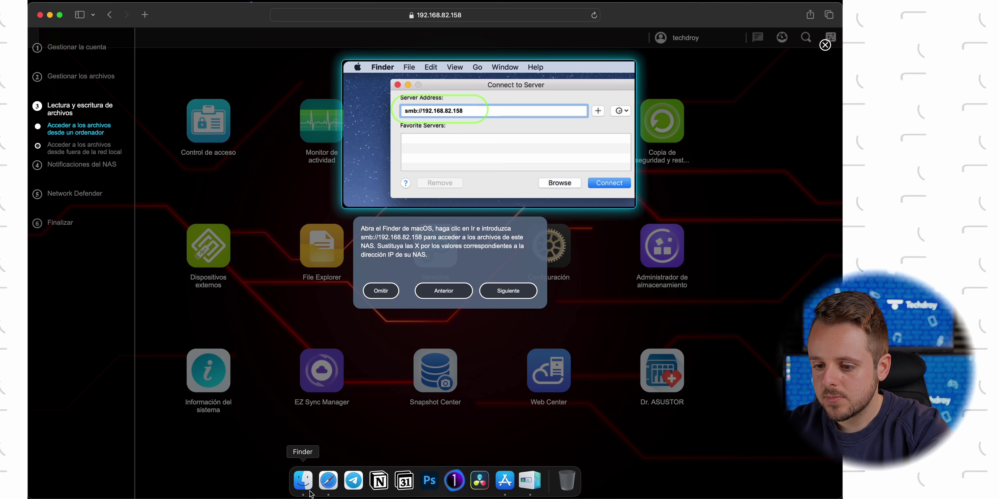
# In Finder, connect to the server at smb://192.168.82.158 and confirm
pyautogui.click(303, 489)
pyautogui.press('super+k')
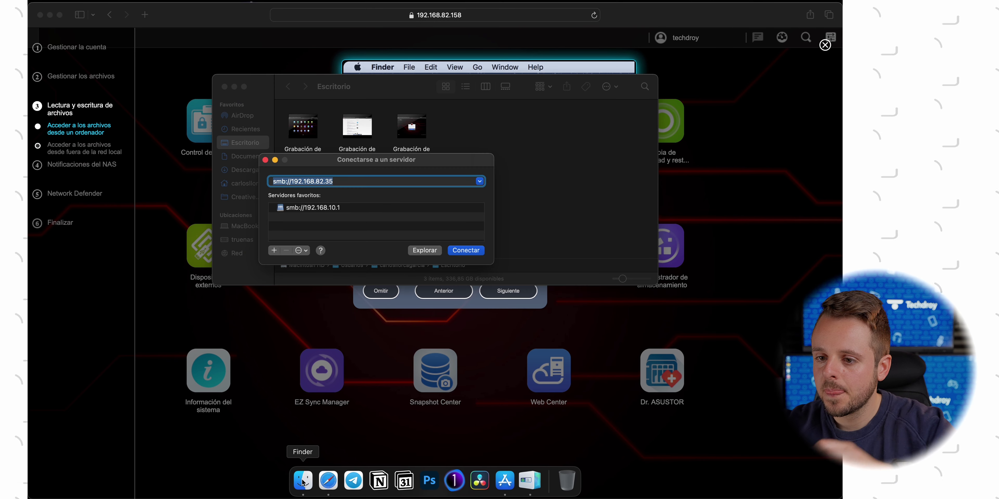
pyautogui.click(347, 185)
pyautogui.press('BackSpace')
pyautogui.press('BackSpace')
pyautogui.write('1')
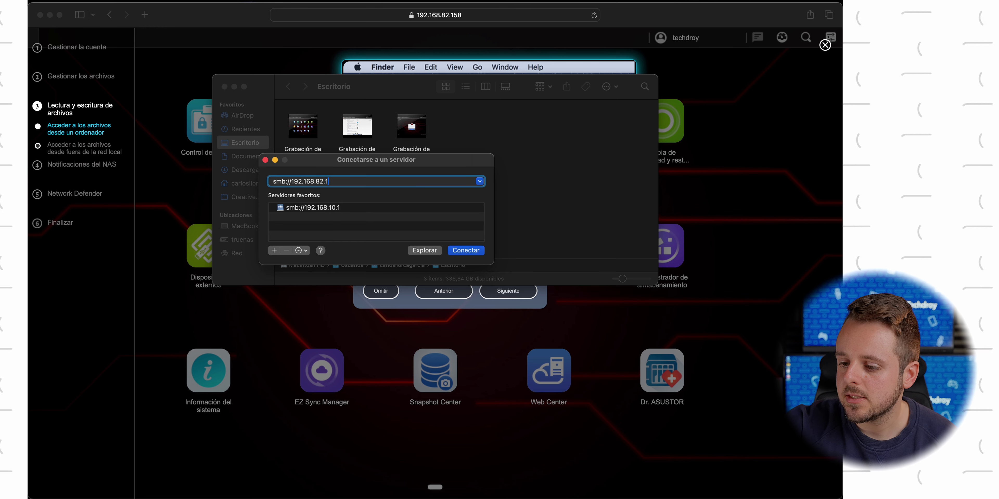
pyautogui.write('58')
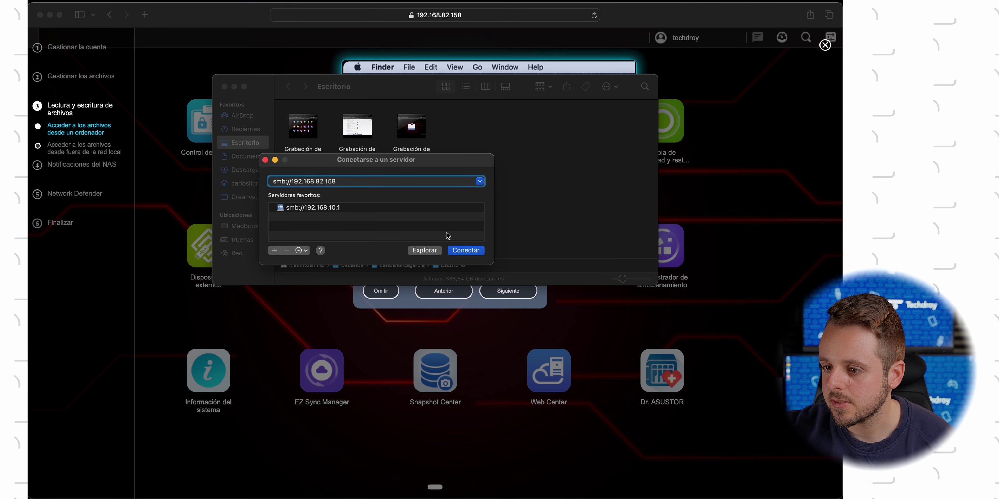
pyautogui.click(465, 251)
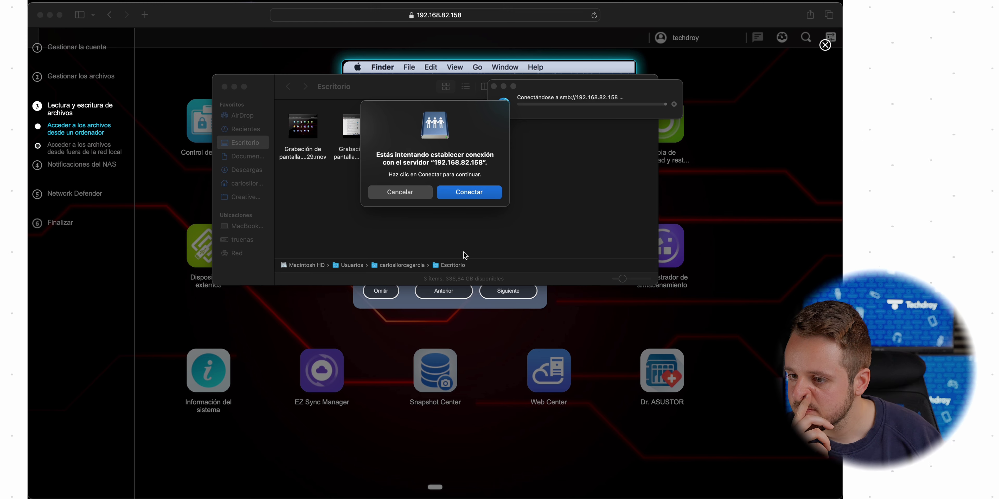
pyautogui.click(470, 196)
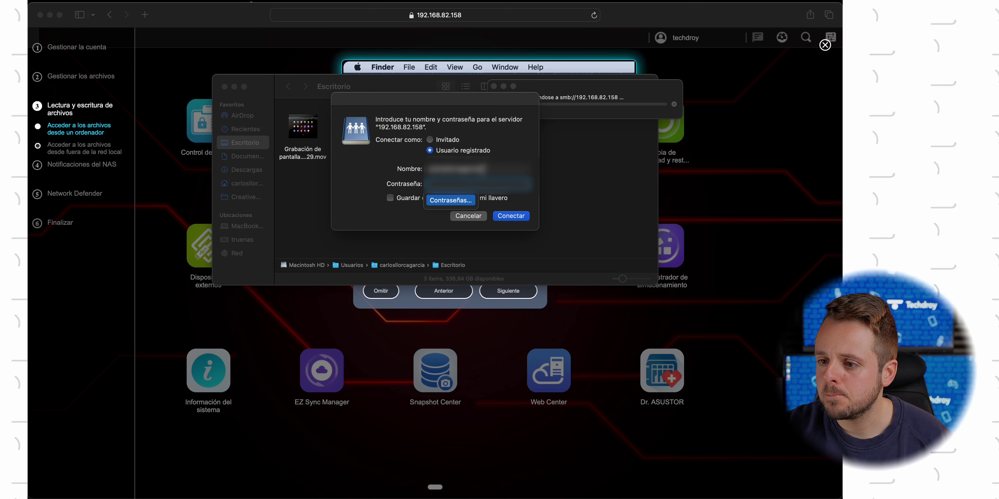
# Log in as registered user admin with the account password
pyautogui.hotkey('shift', 'Tab')
pyautogui.write('admin')
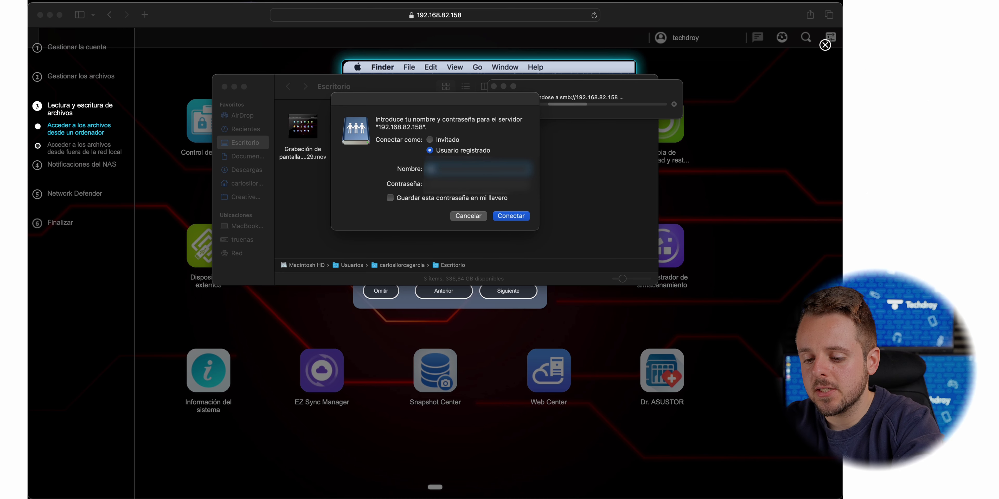
pyautogui.click(479, 181)
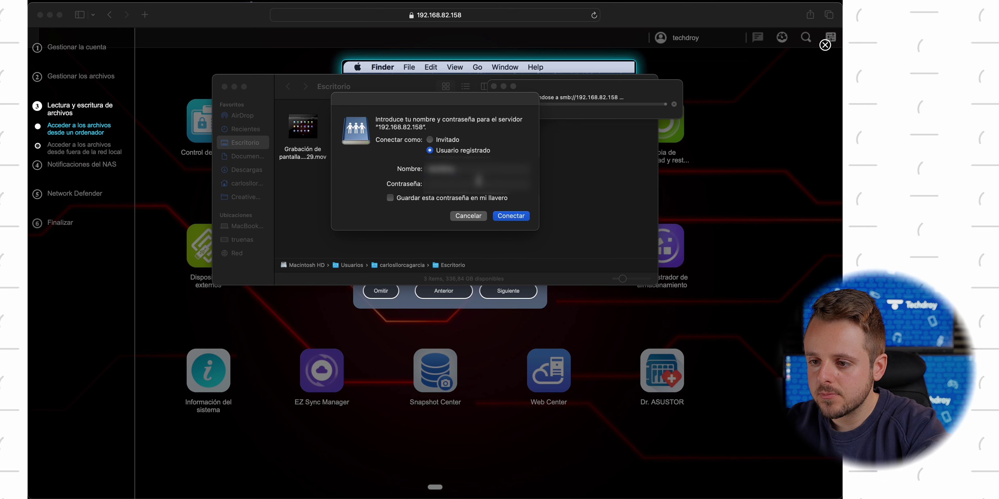
pyautogui.write('********')
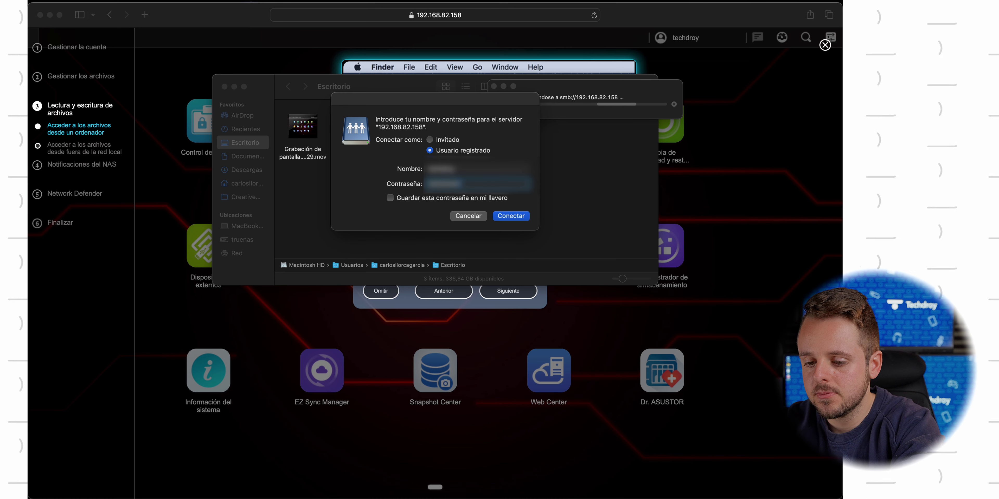
pyautogui.write('****')
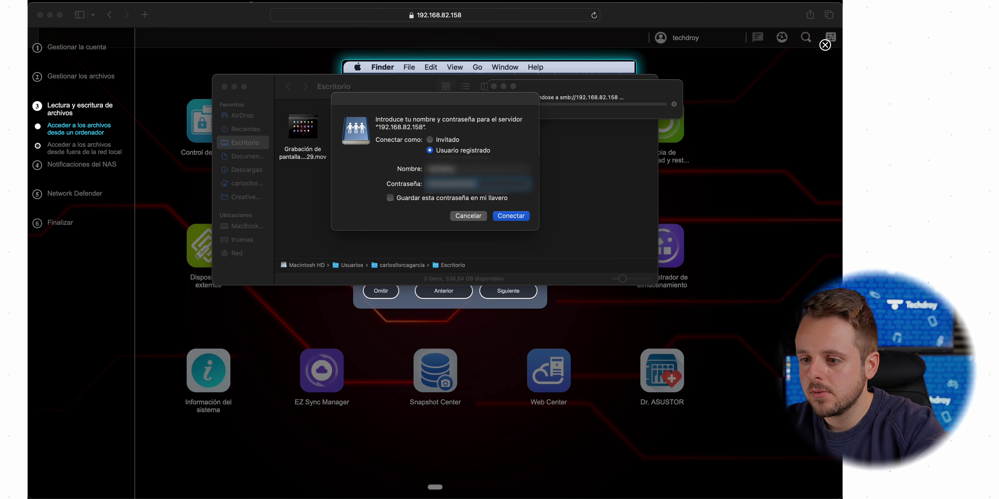
pyautogui.click(518, 216)
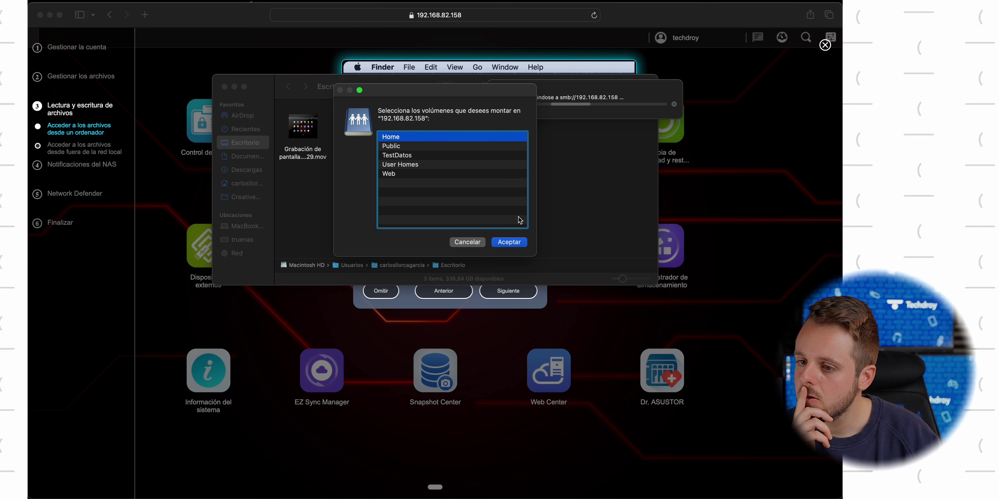
# Mount the TestDatos share, then close its Finder window and return to ADM
pyautogui.click(410, 155)
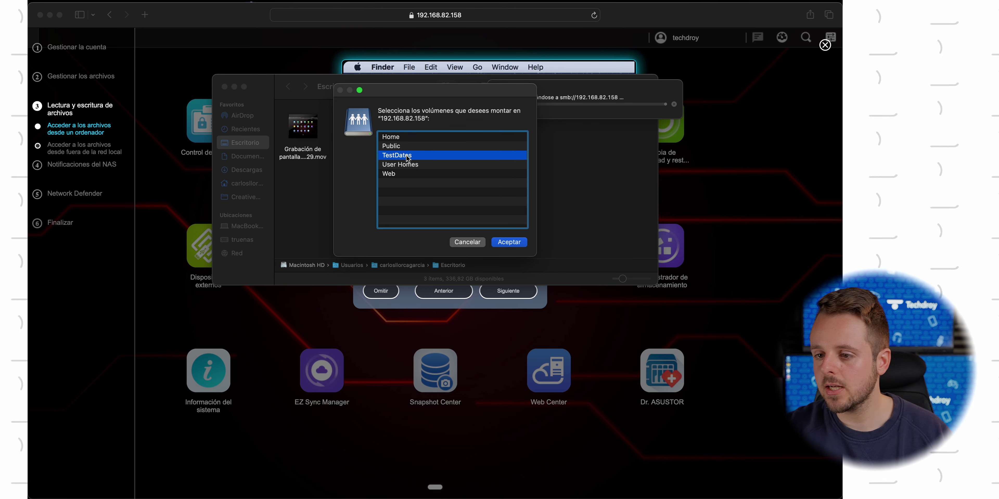
pyautogui.click(515, 243)
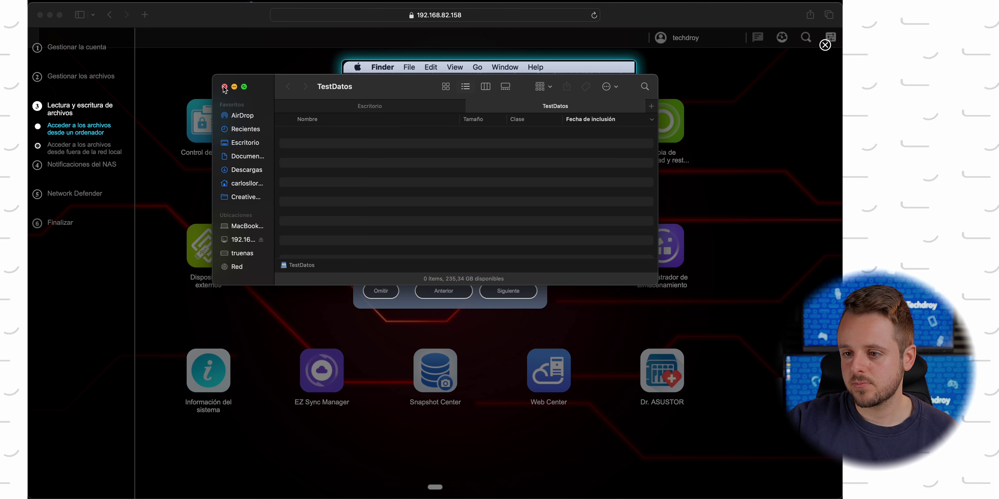
pyautogui.click(225, 87)
pyautogui.click(510, 293)
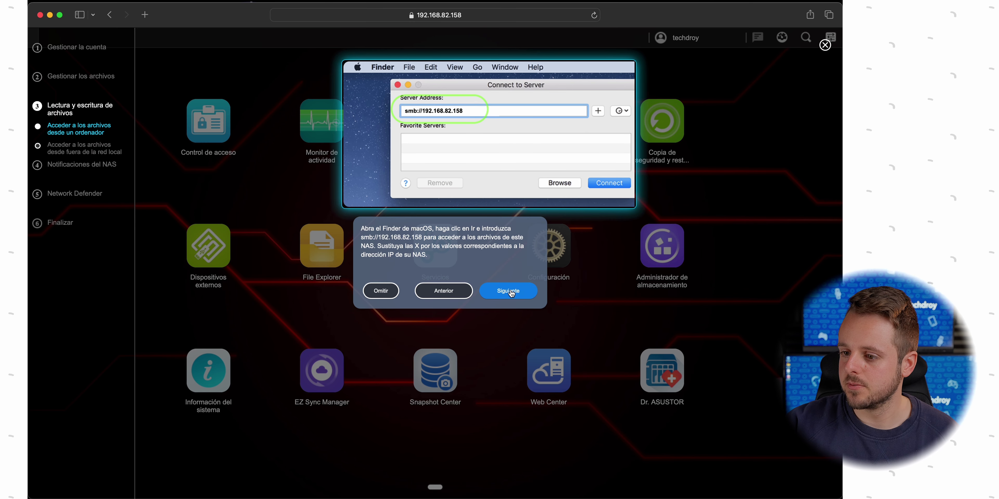
# Choose remote access from outside the local network, then enable and apply the EZ-Connect service
pyautogui.click(511, 293)
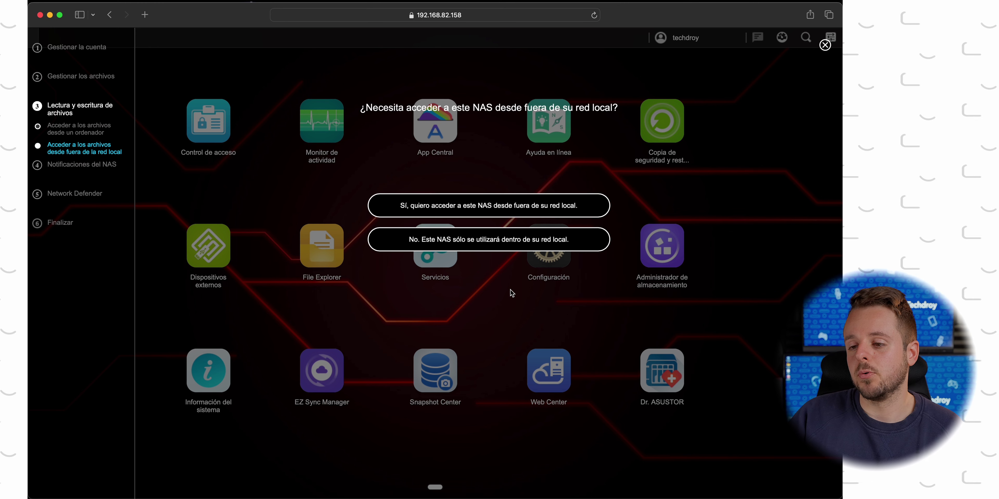
pyautogui.click(515, 209)
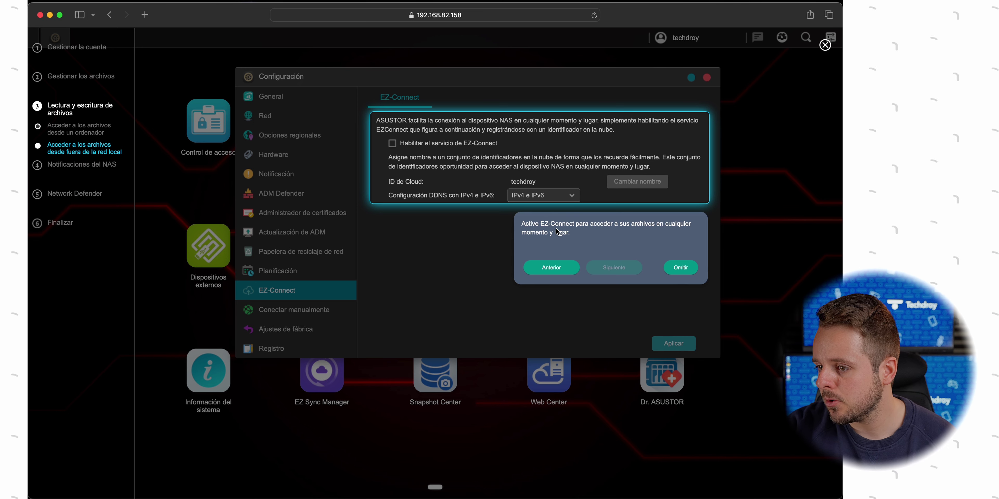
pyautogui.click(441, 145)
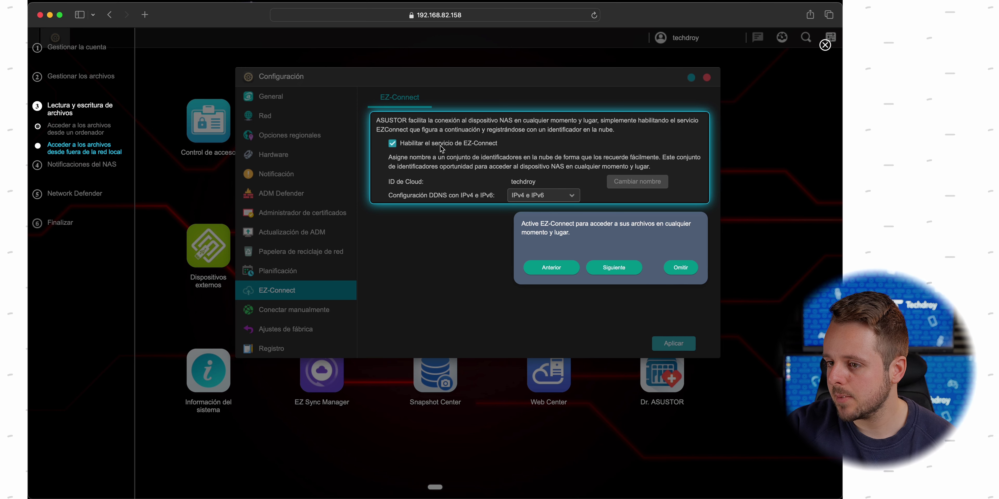
pyautogui.click(610, 271)
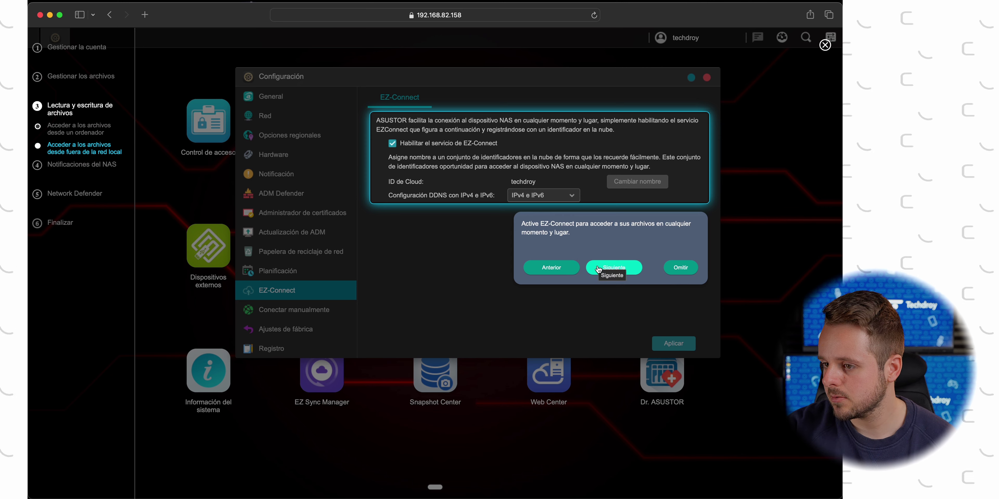
pyautogui.click(682, 340)
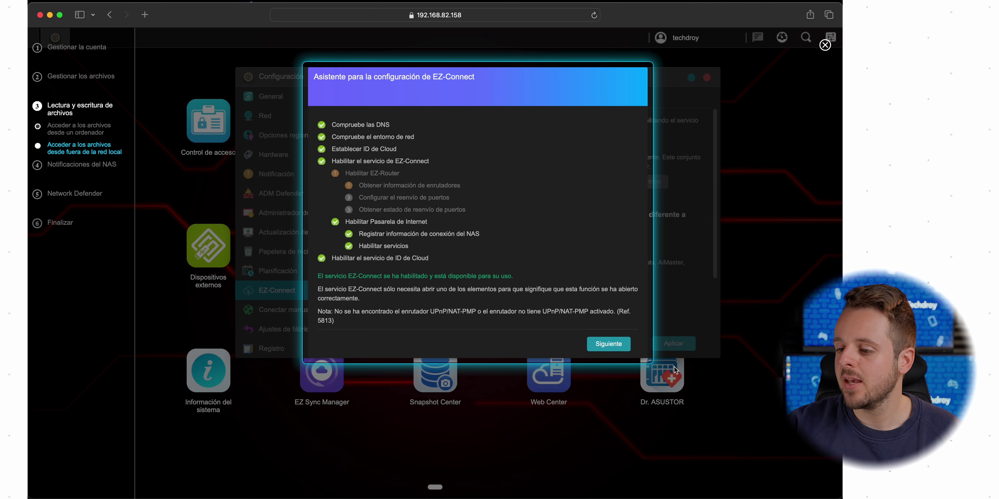
# Complete the EZ-Connect wizard, review its QR codes, and advance the guide to Notificaciones del NAS
pyautogui.click(605, 345)
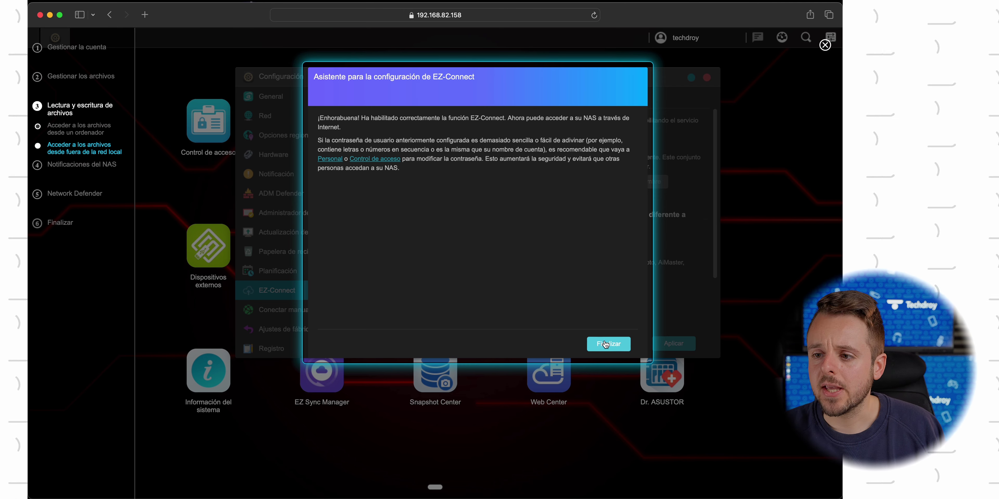
pyautogui.click(608, 343)
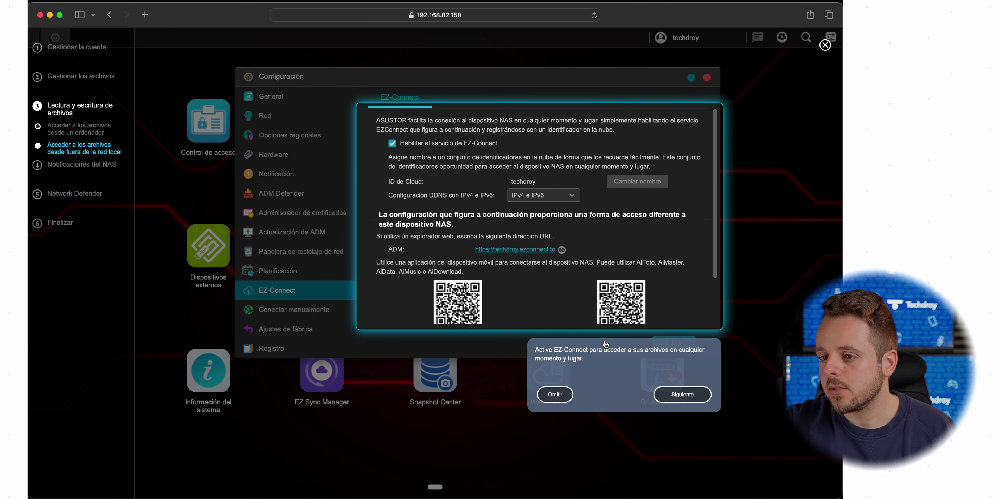
pyautogui.scroll(-3, 593, 268)
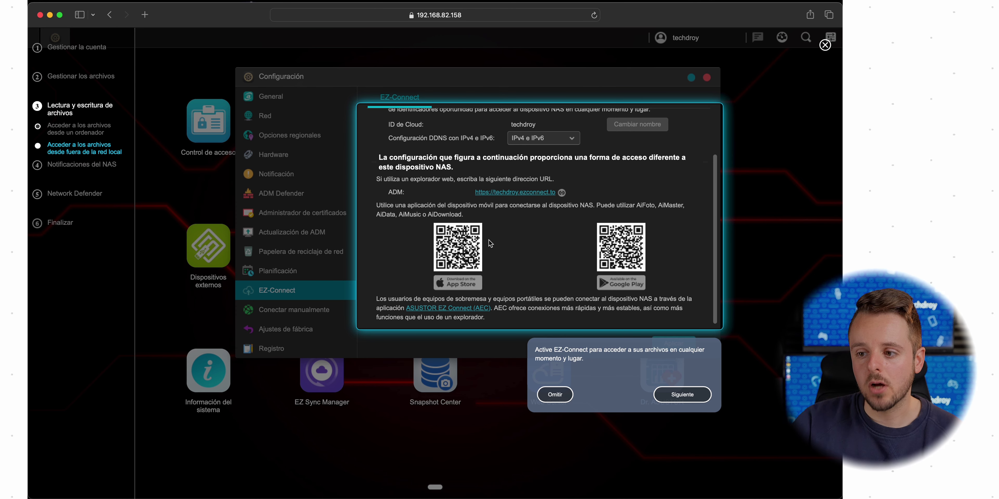
pyautogui.scroll(3, 491, 243)
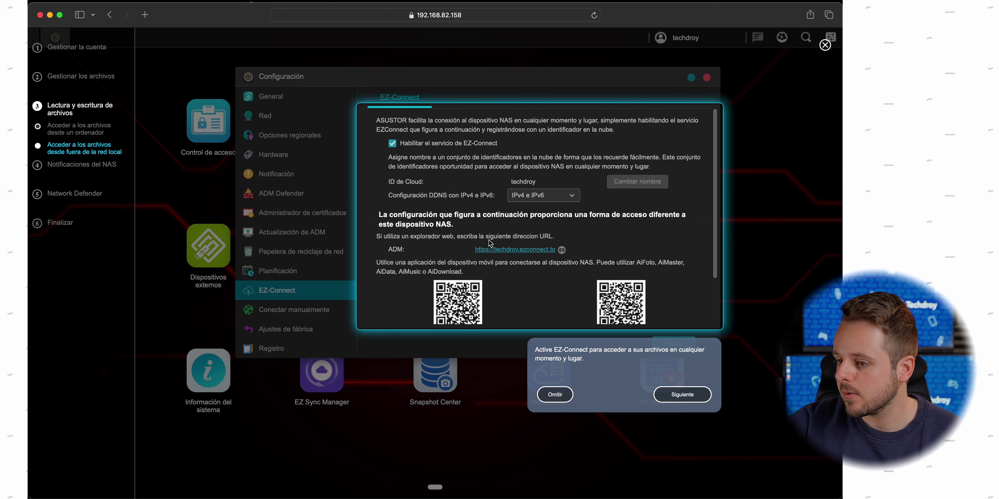
pyautogui.click(677, 395)
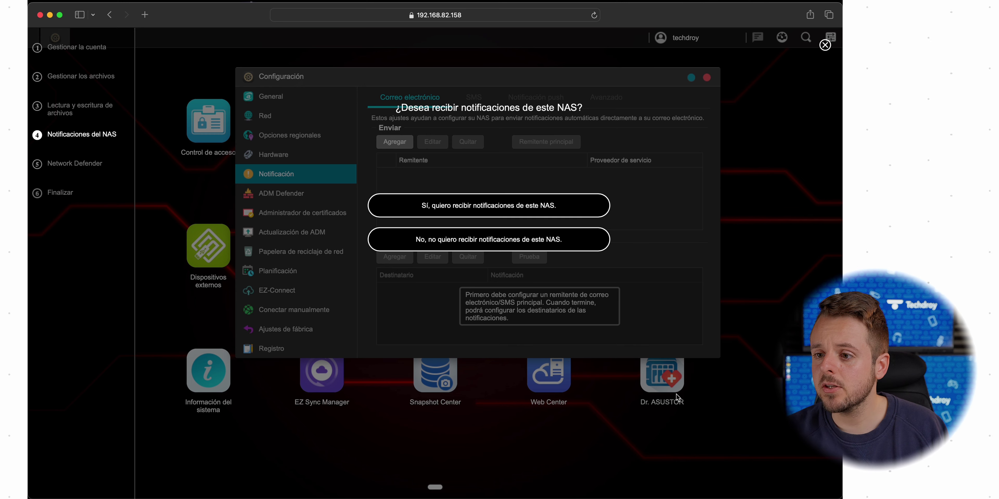
# Opt into NAS notifications and add a Google sender via sign-in, with subject 'ASUSTOR Techdroy'
pyautogui.click(526, 206)
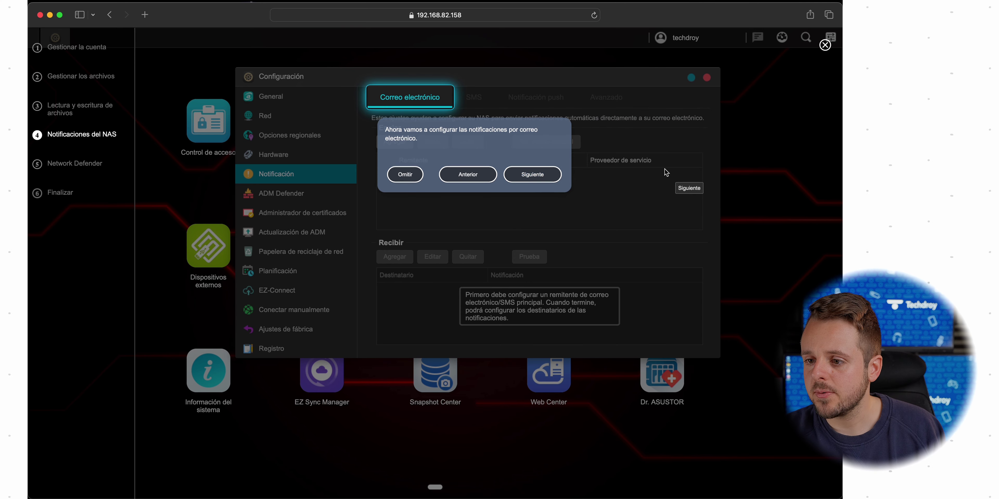
pyautogui.click(673, 178)
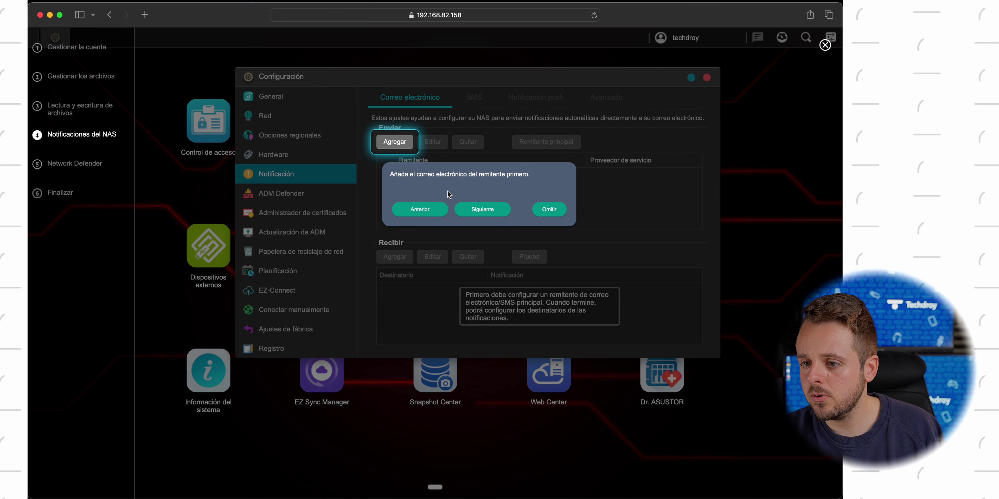
pyautogui.click(395, 142)
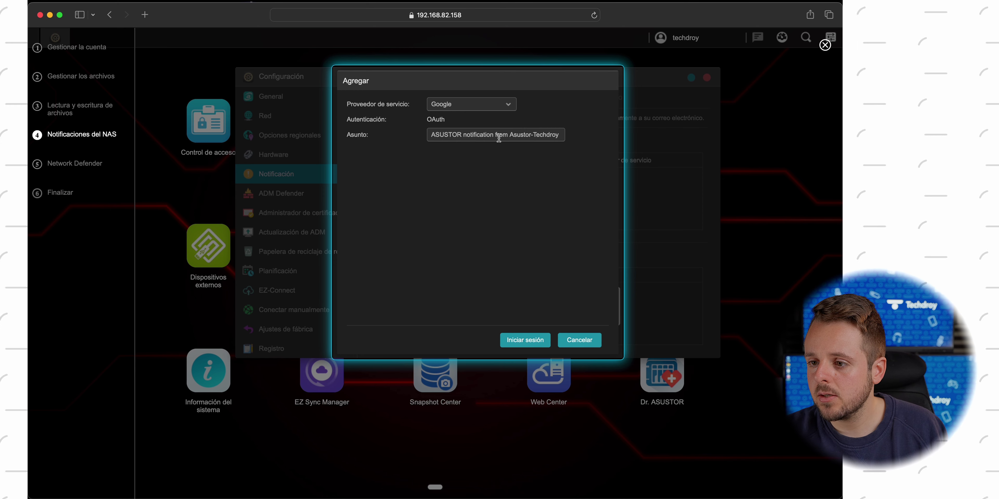
pyautogui.moveTo(464, 135); pyautogui.dragTo(534, 135)
pyautogui.press('BackSpace')
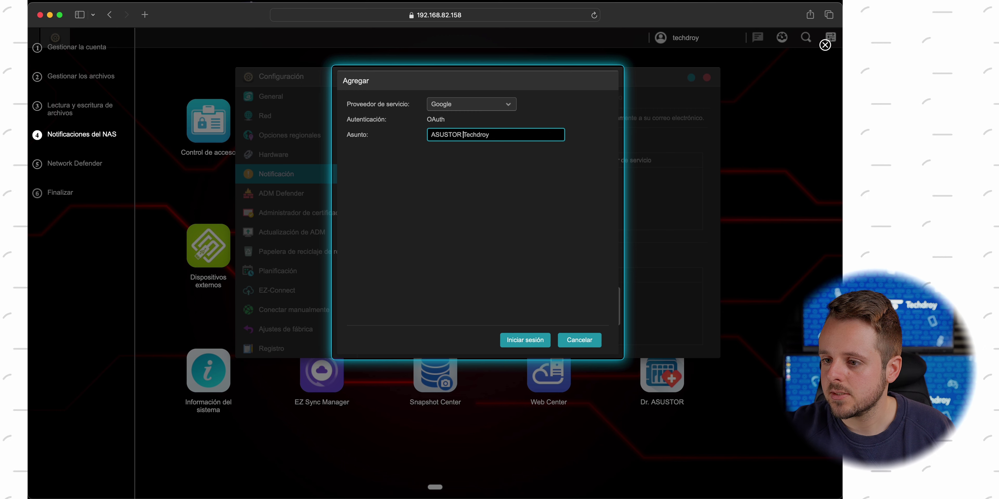
pyautogui.click(527, 338)
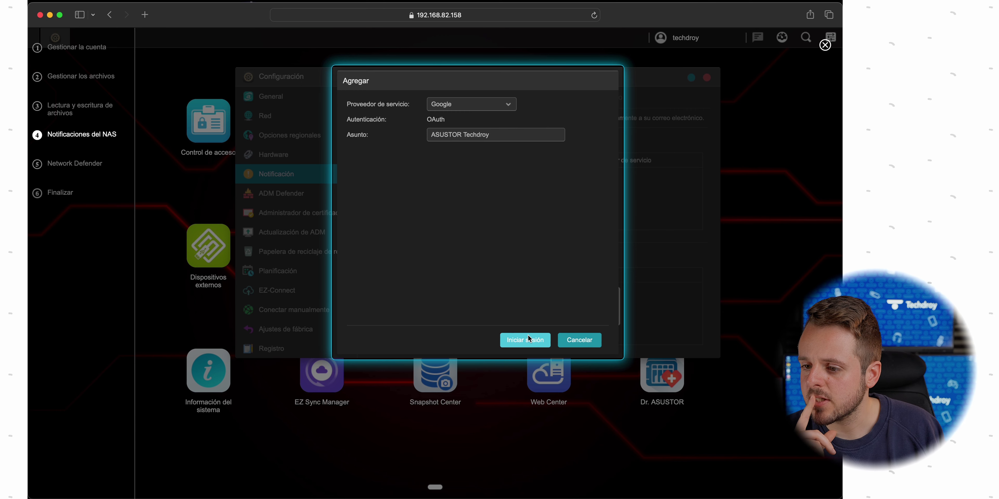
pyautogui.click(529, 338)
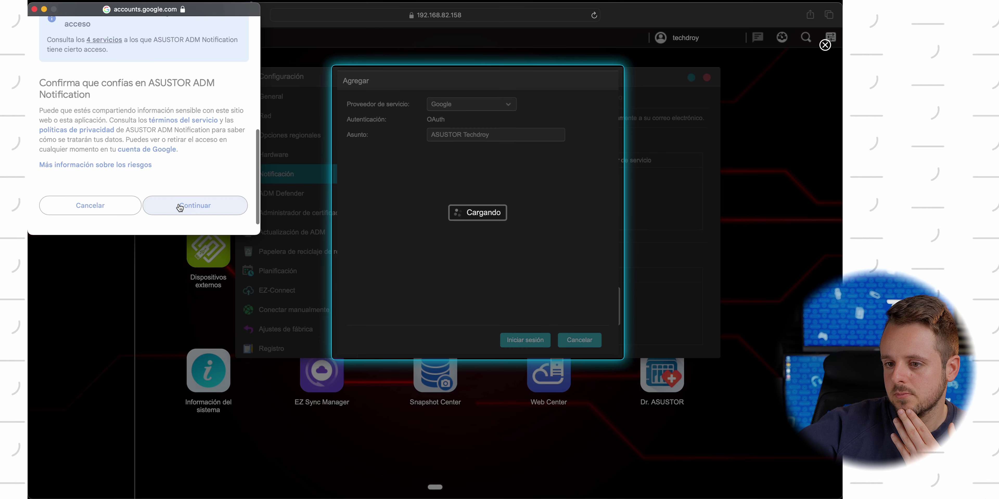
pyautogui.click(179, 205)
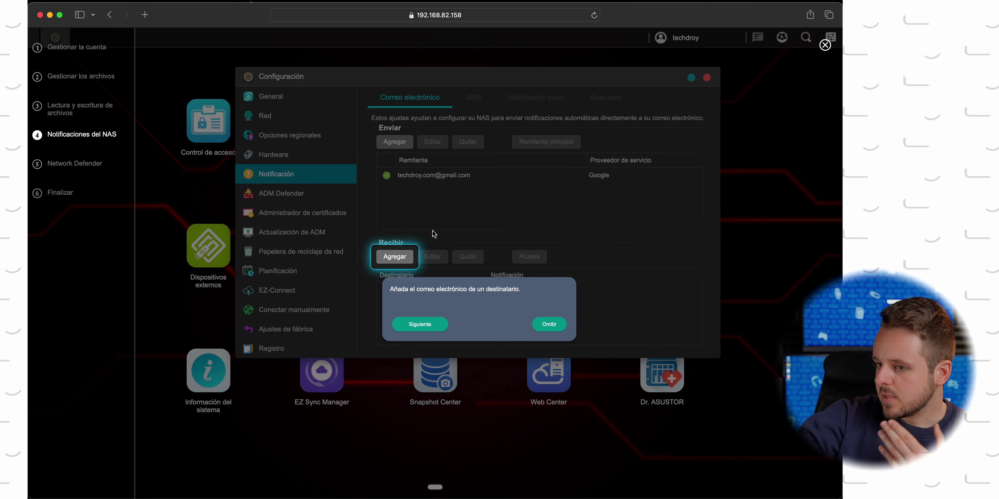
# Add a notification recipient using the sender's own email address
pyautogui.click(402, 260)
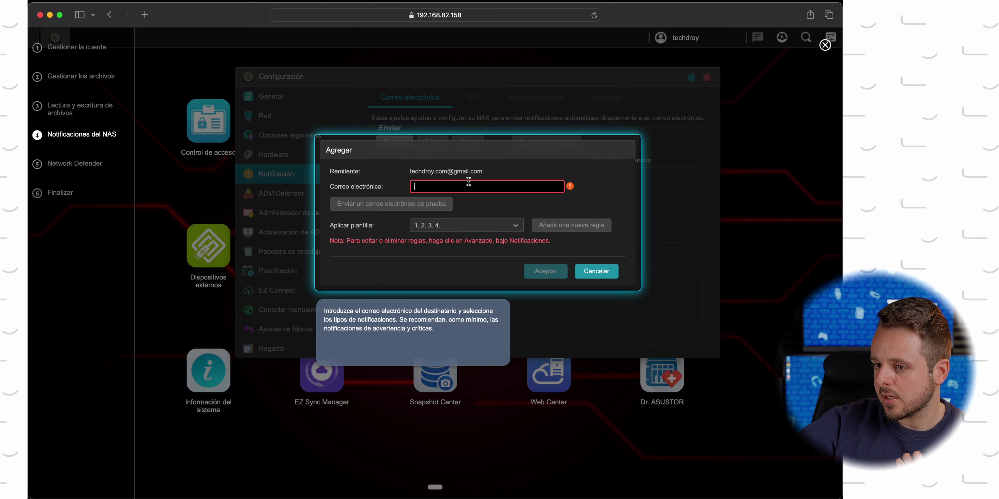
pyautogui.click(492, 171)
pyautogui.tripleClick(470, 169)
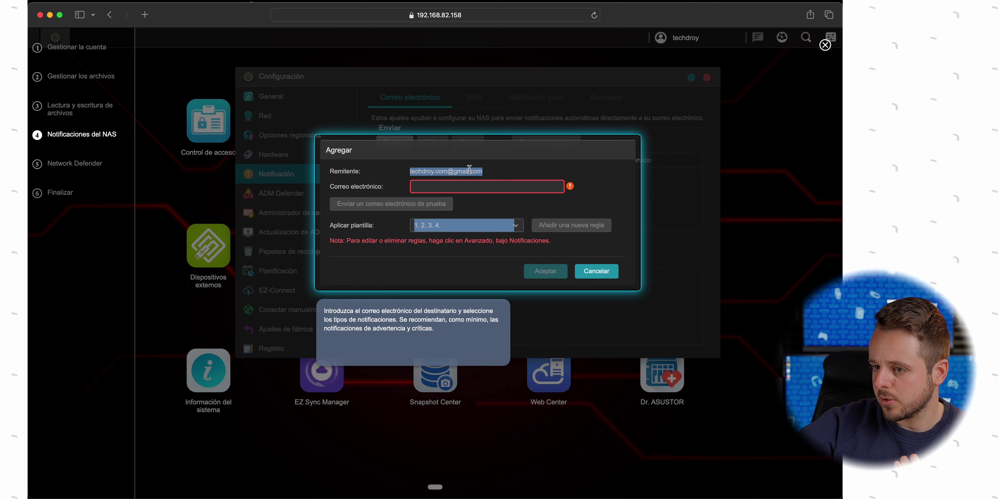
pyautogui.press('super+c')
pyautogui.click(460, 185)
pyautogui.press('super+v')
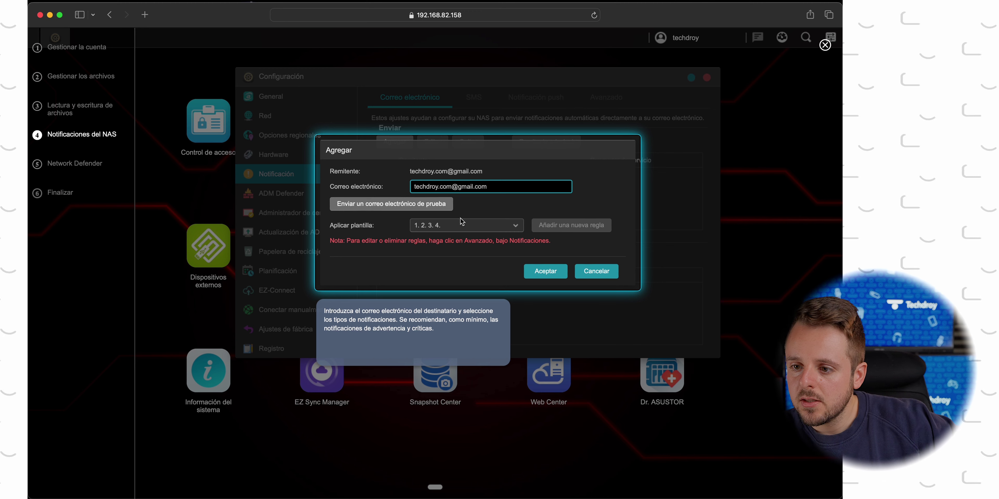
# Limit the recipient's notification levels to warning, error and critical, excluding Información
pyautogui.click(462, 225)
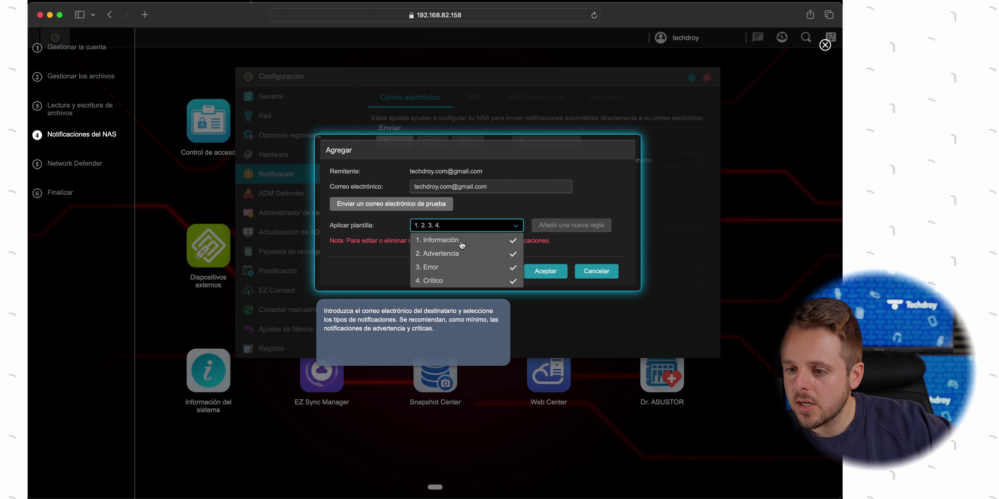
pyautogui.click(452, 241)
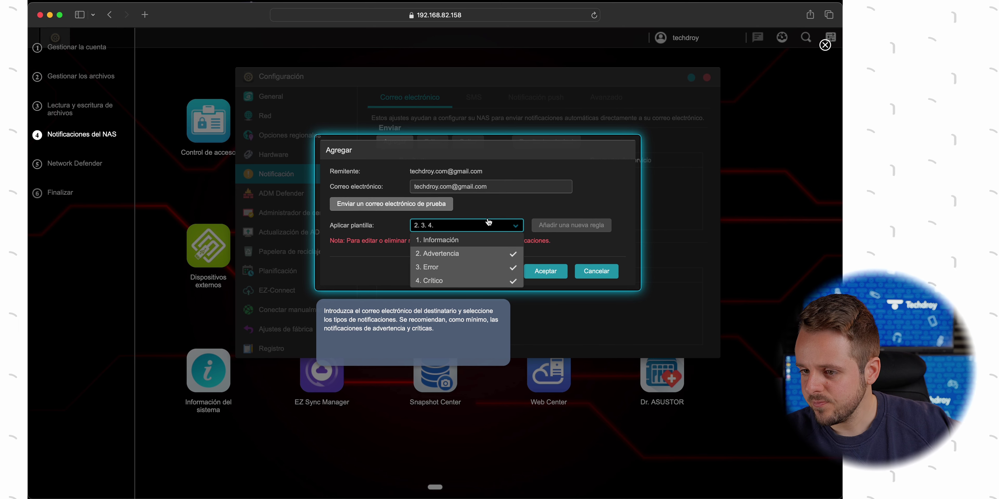
pyautogui.click(390, 265)
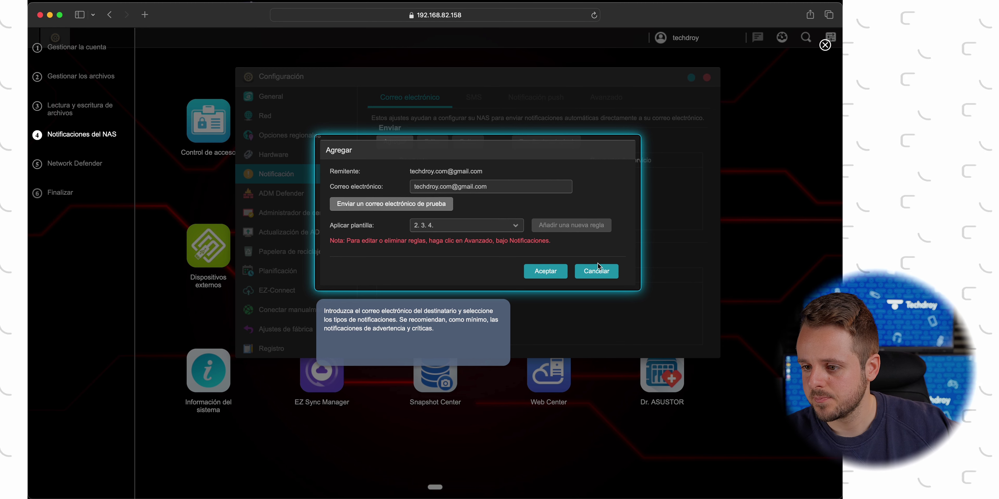
pyautogui.click(545, 271)
pyautogui.click(484, 251)
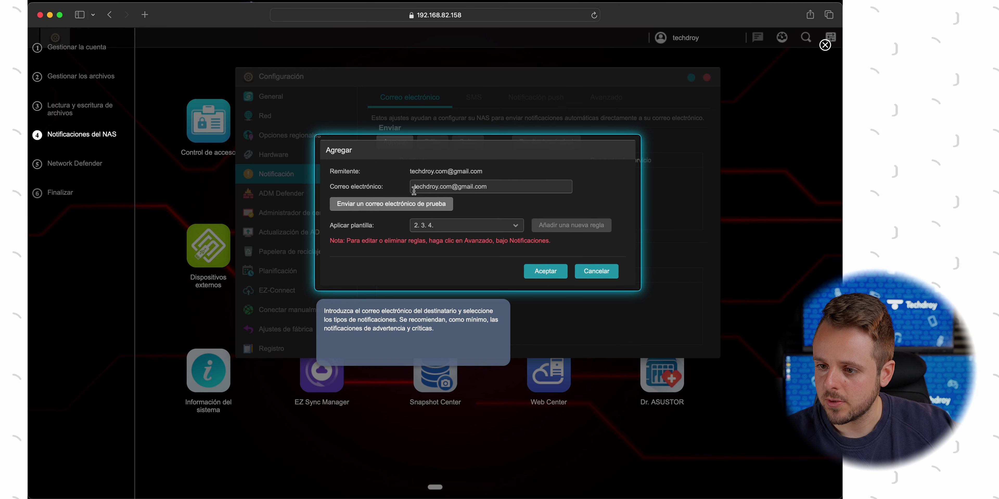
# Send a test email, save the recipient, and advance the guide to Network Defender
pyautogui.click(408, 206)
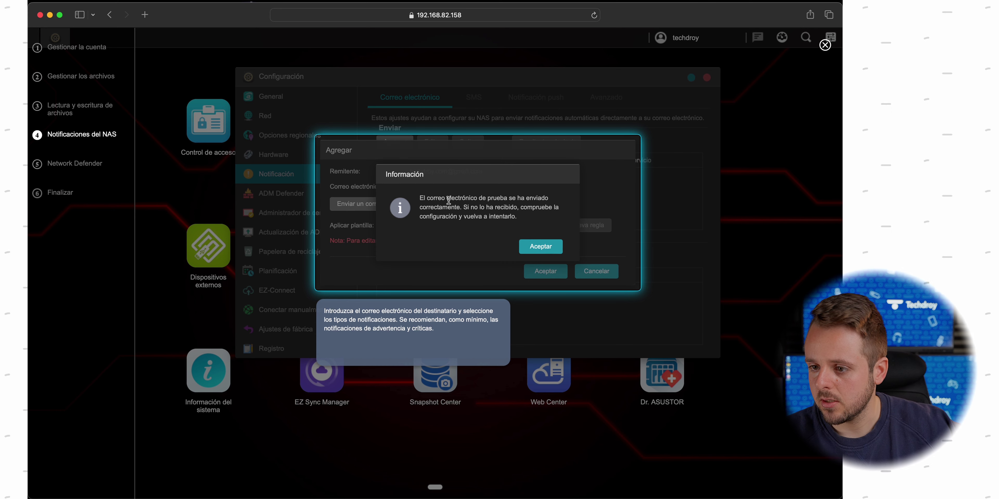
pyautogui.click(539, 247)
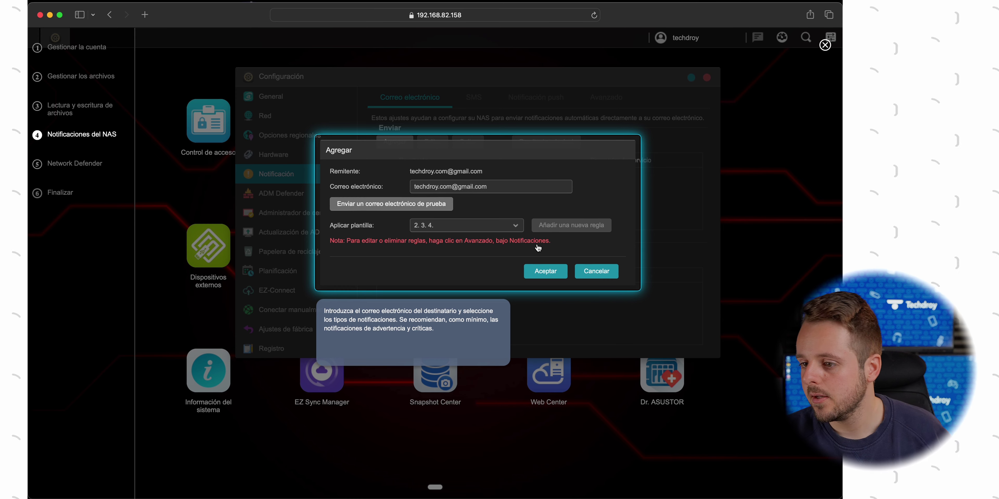
pyautogui.click(542, 270)
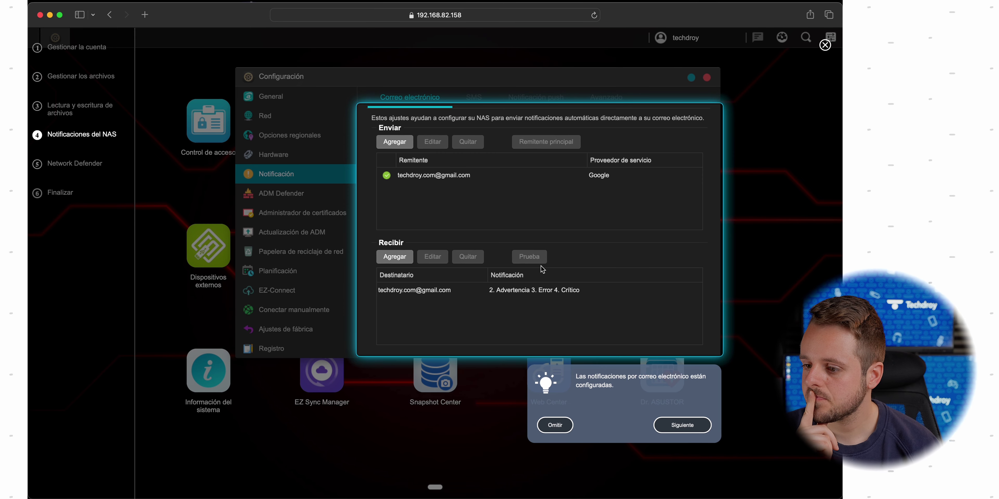
pyautogui.click(675, 430)
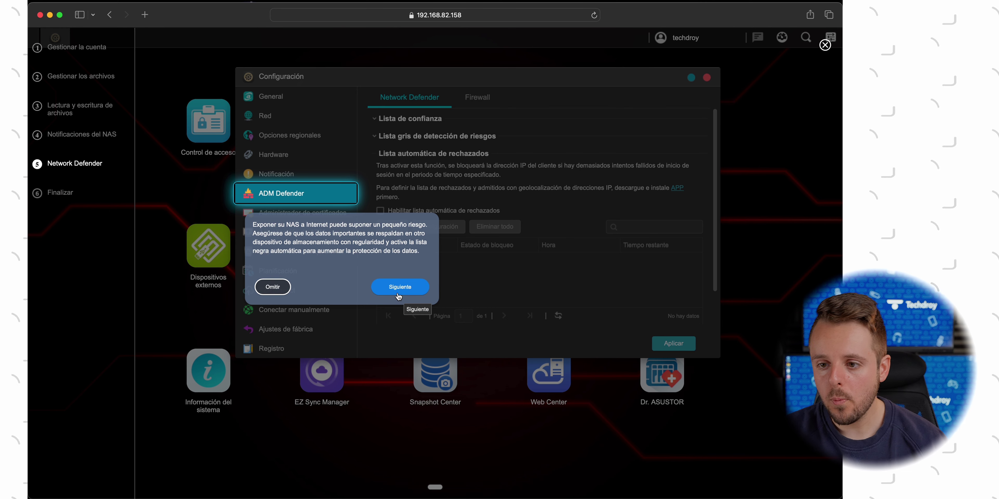
# Tick 'Habilitar lista automática de rechazados', apply it, and accept the Finalizar screen to end the guide
pyautogui.click(399, 297)
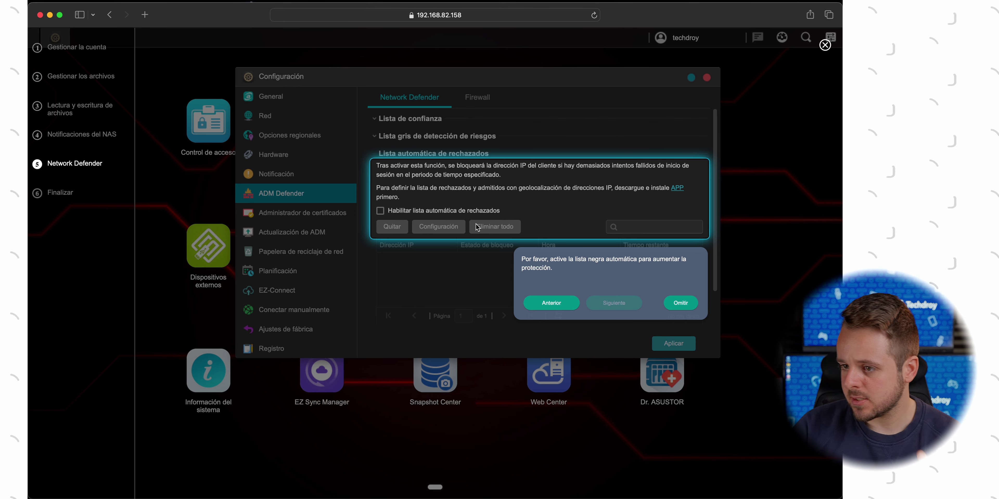
pyautogui.click(456, 214)
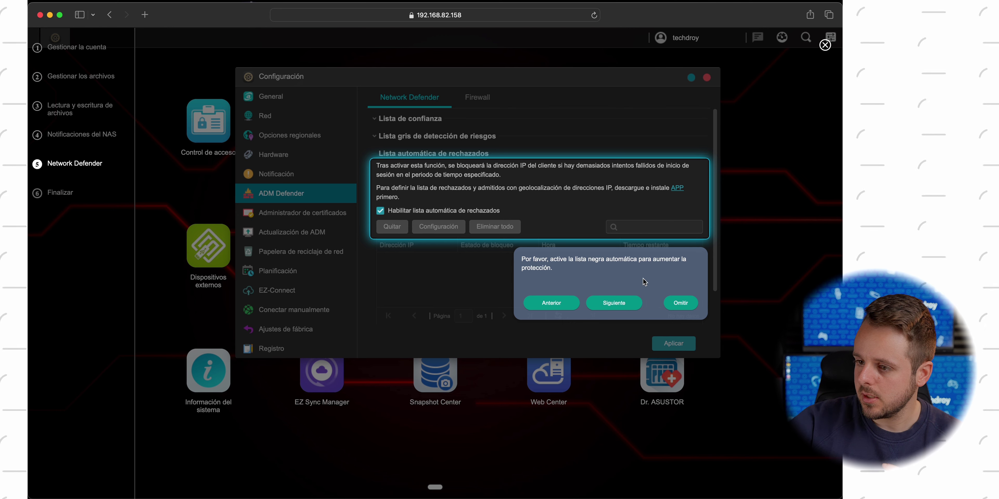
pyautogui.click(620, 306)
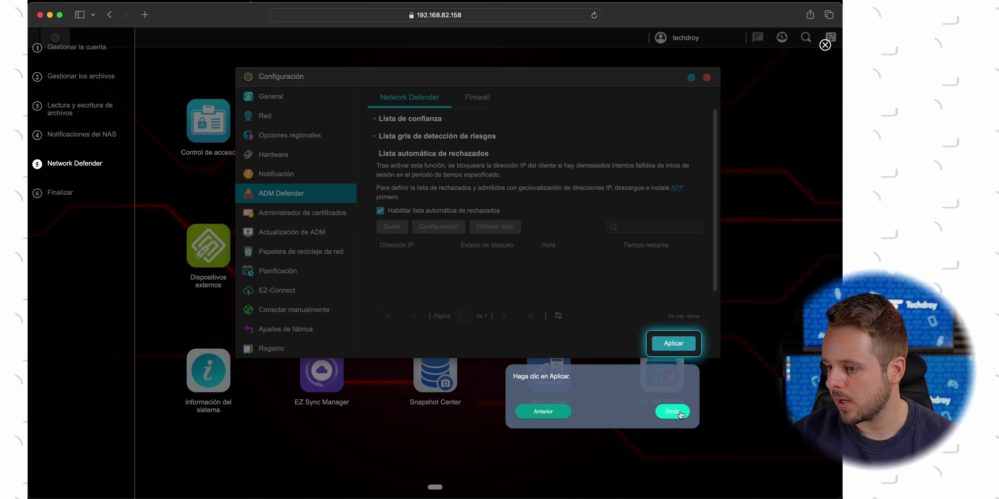
pyautogui.click(674, 346)
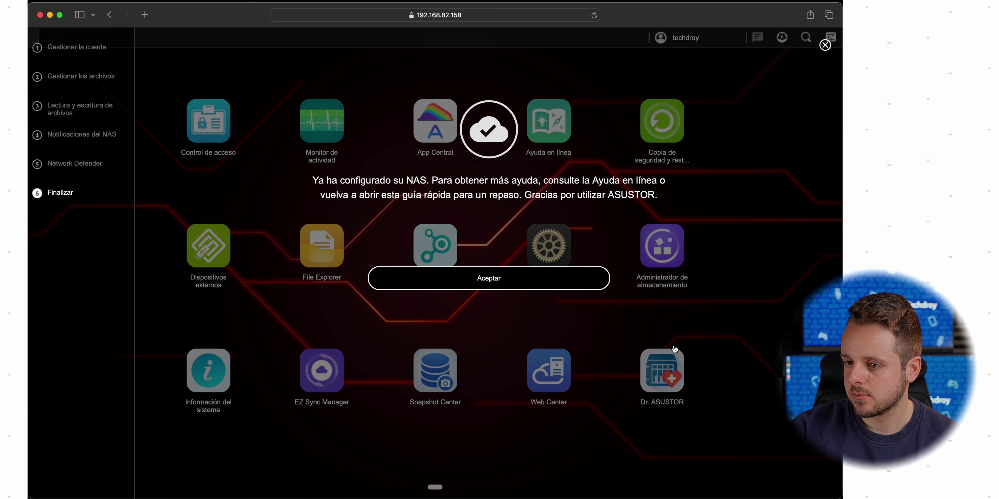
pyautogui.click(512, 287)
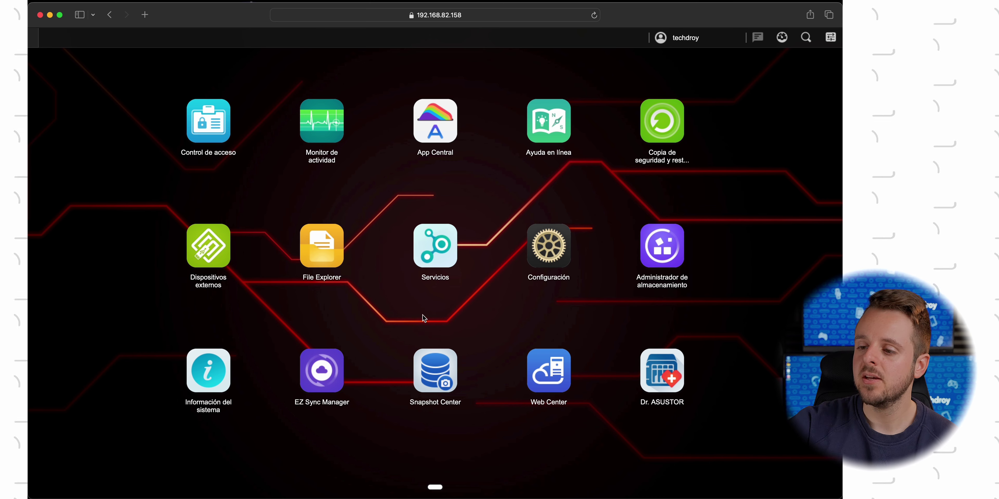
# In Configuración General, keep the 1 Hora logout timeout and review the login style, video conversion and media mode tabs
pyautogui.click(562, 238)
pyautogui.click(562, 238)
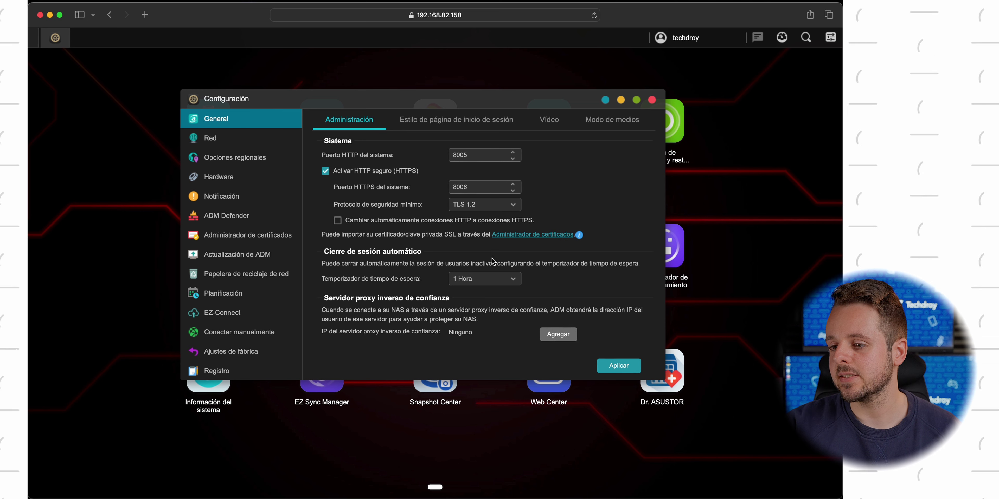
pyautogui.click(479, 279)
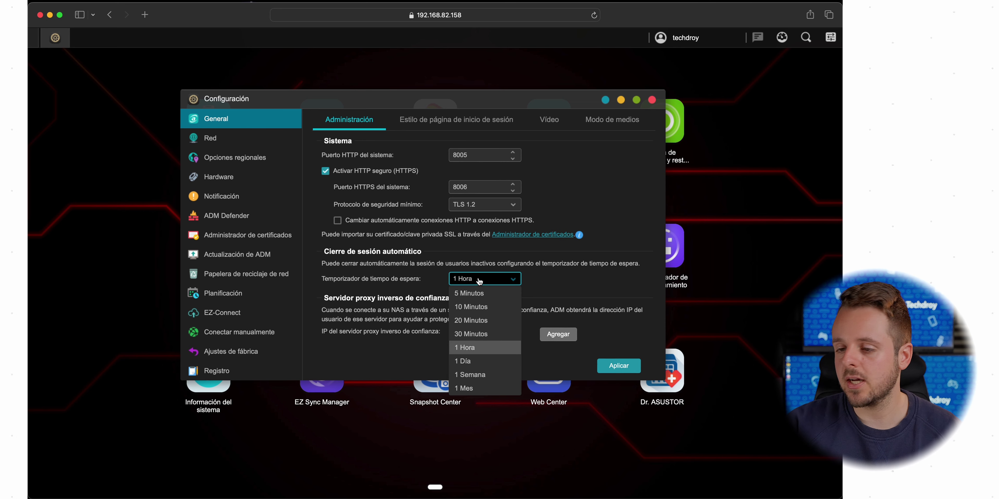
pyautogui.click(479, 280)
pyautogui.click(458, 130)
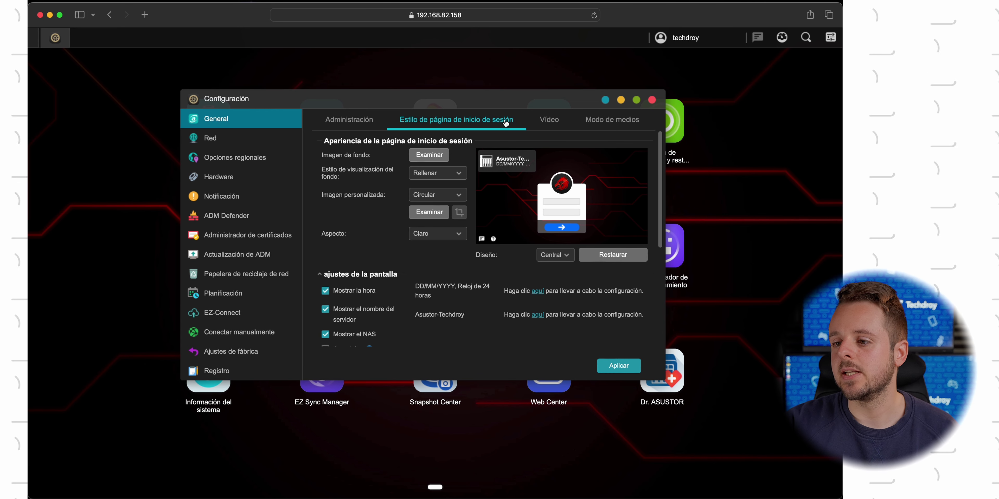
pyautogui.click(550, 123)
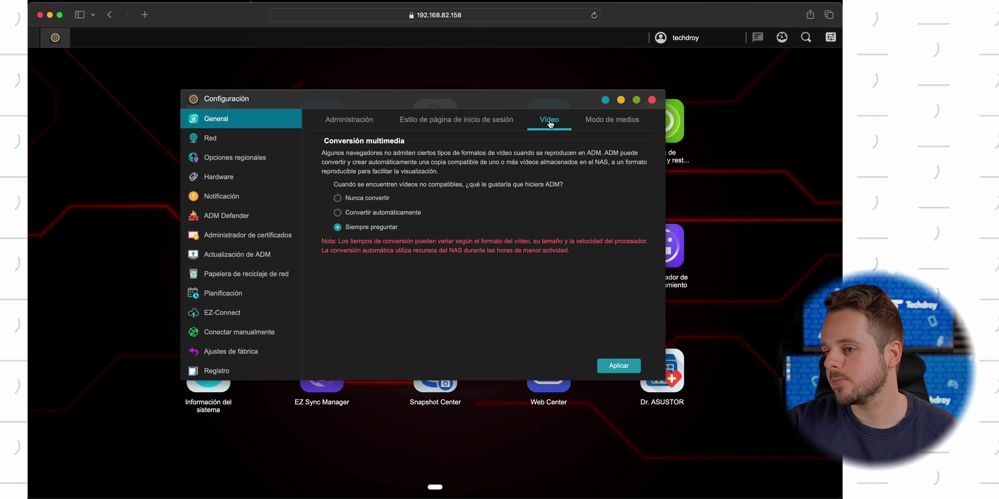
pyautogui.click(590, 121)
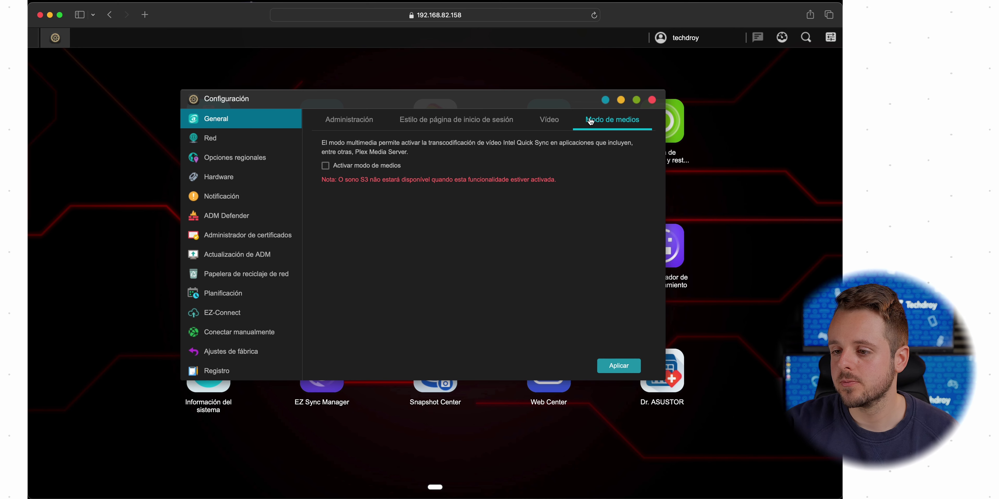
# Untick Activar IPv6 in Red and apply, then review the default gateway and primary DNS
pyautogui.click(234, 147)
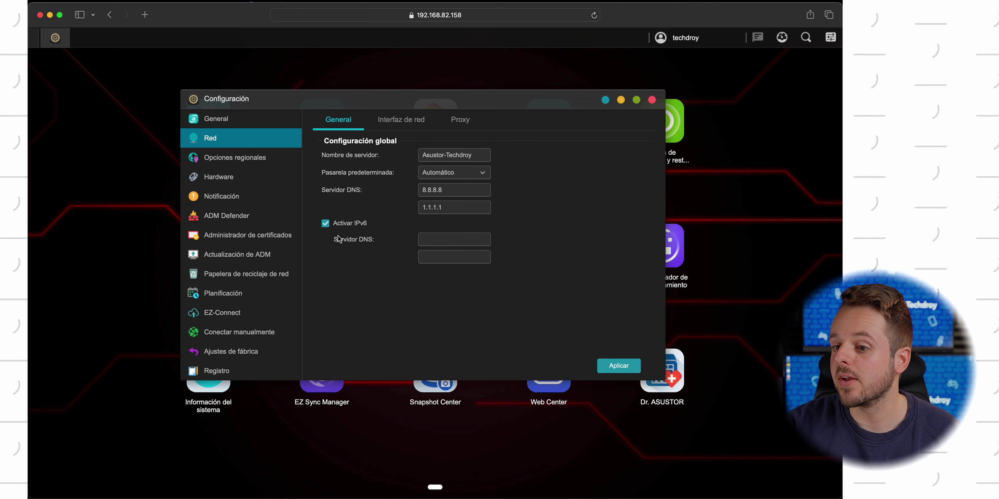
pyautogui.click(326, 224)
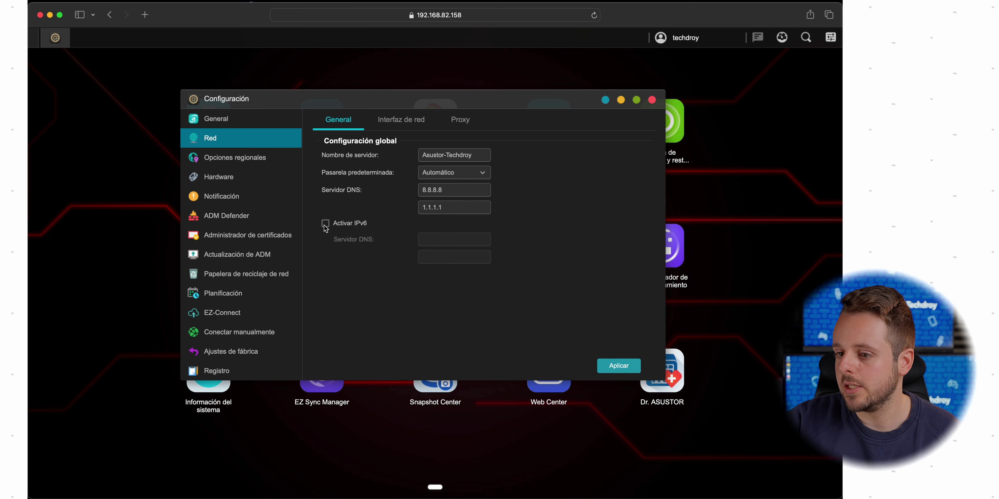
pyautogui.click(619, 366)
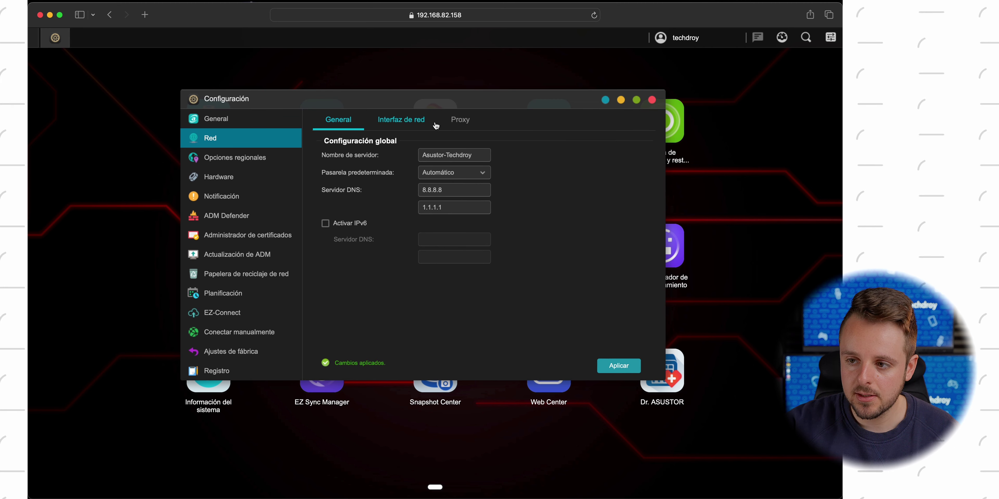
pyautogui.click(468, 175)
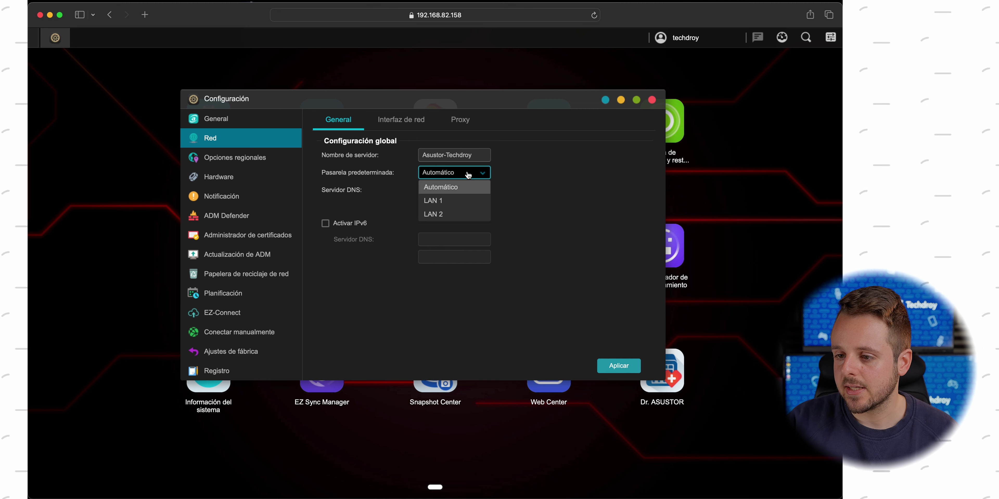
pyautogui.click(369, 170)
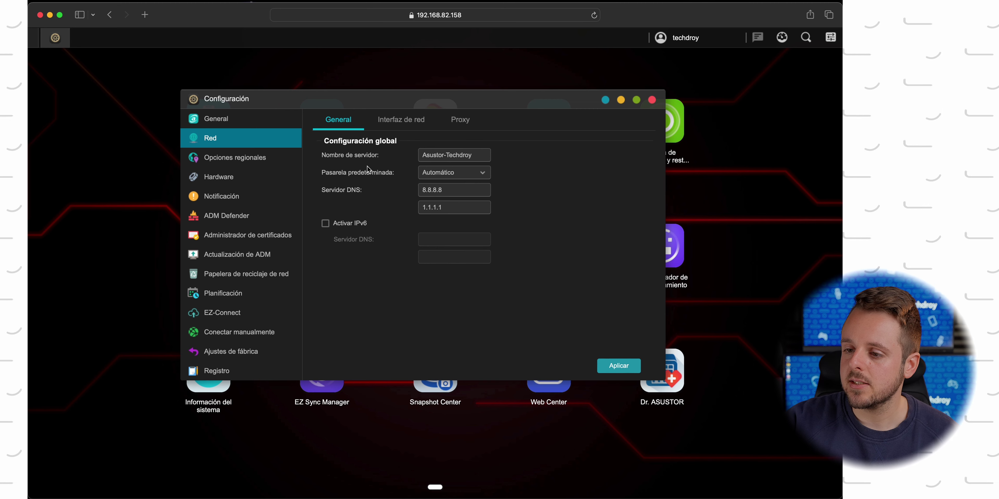
pyautogui.moveTo(465, 192); pyautogui.dragTo(393, 195)
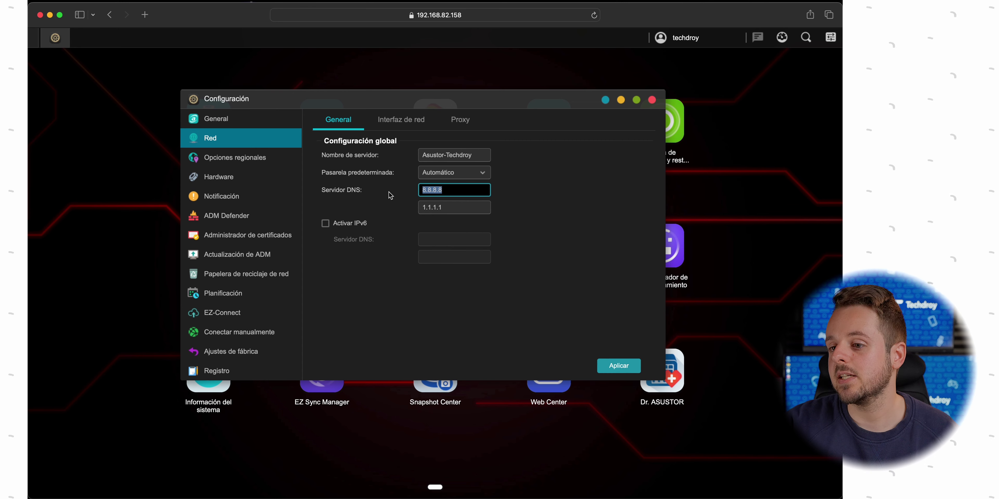
# Review LAN 1's IPv4 configuration, LAN 2 and the Proxy settings unchanged, then go to Opciones regionales
pyautogui.click(403, 128)
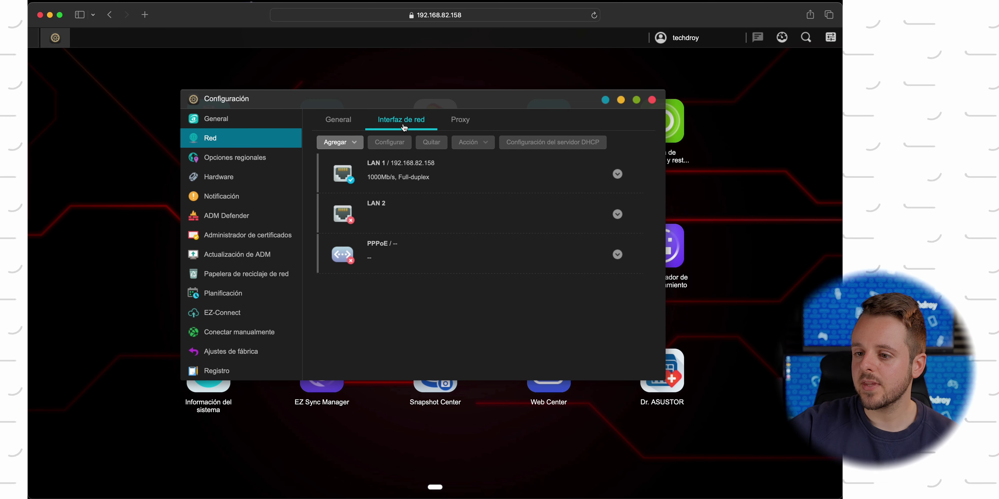
pyautogui.click(442, 170)
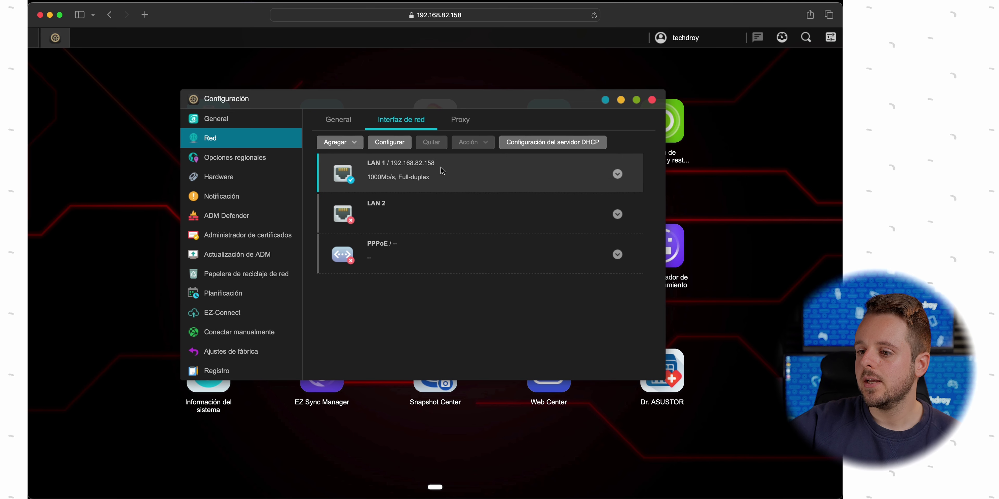
pyautogui.click(395, 146)
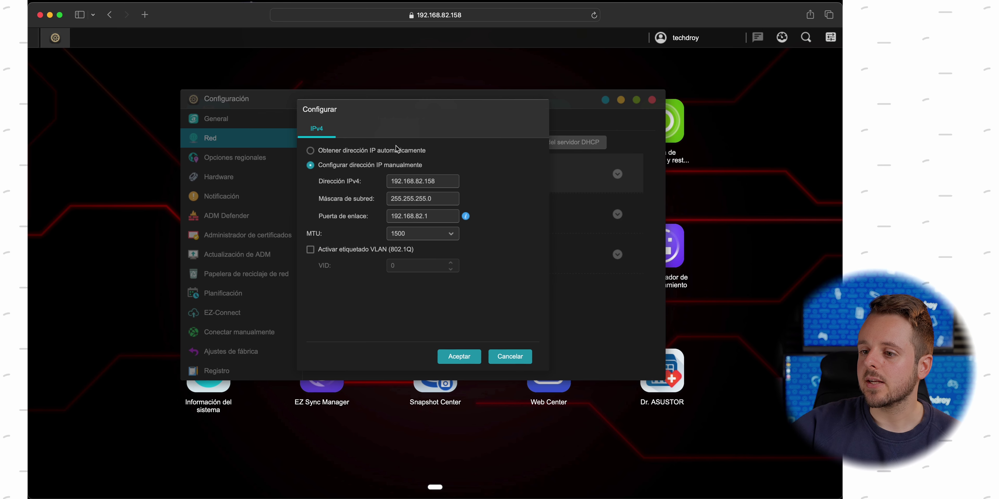
pyautogui.click(447, 183)
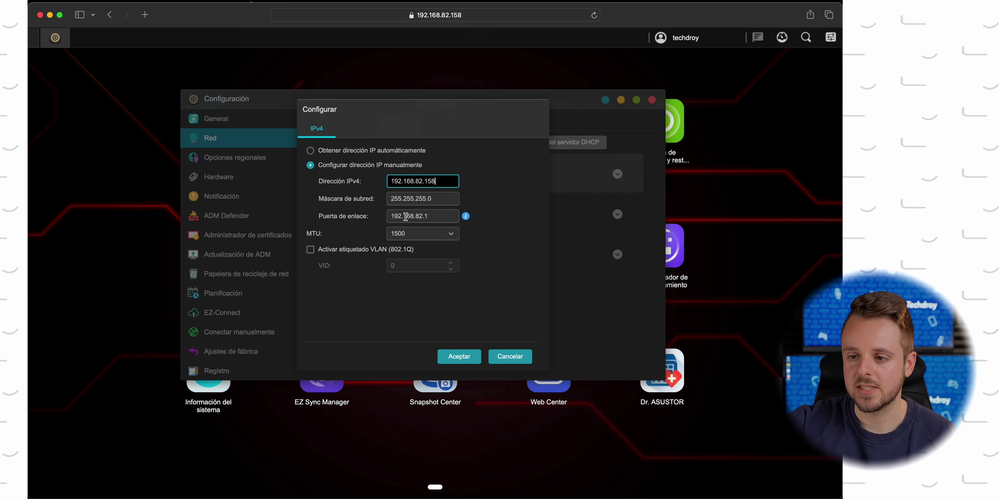
pyautogui.moveTo(439, 216); pyautogui.dragTo(381, 216)
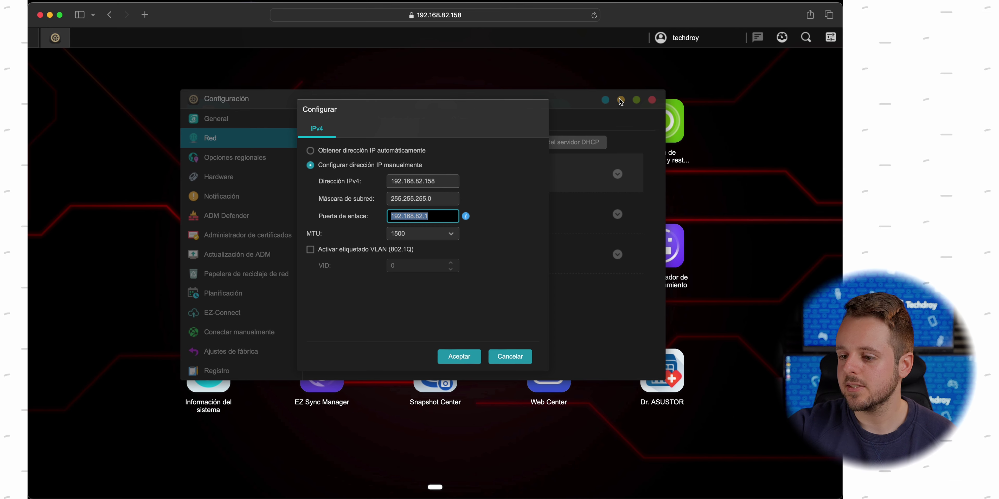
pyautogui.click(504, 356)
pyautogui.click(422, 206)
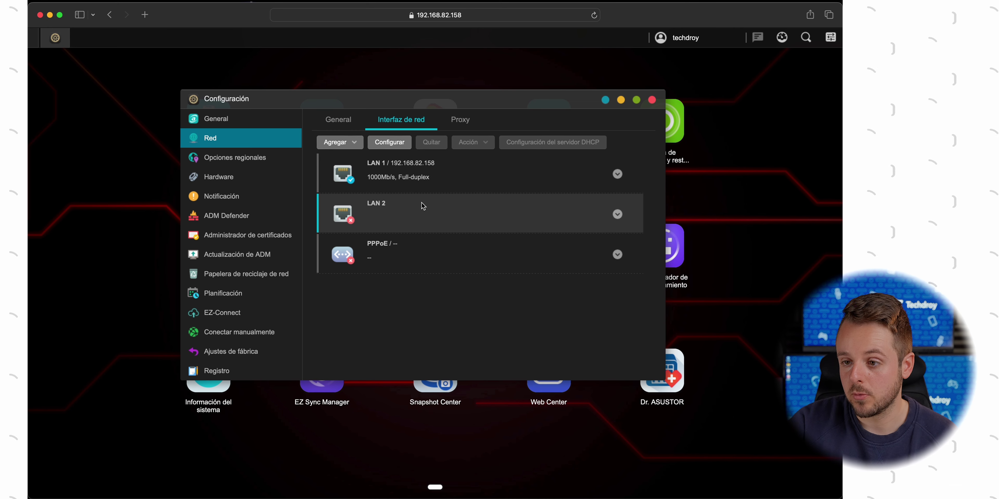
pyautogui.click(461, 125)
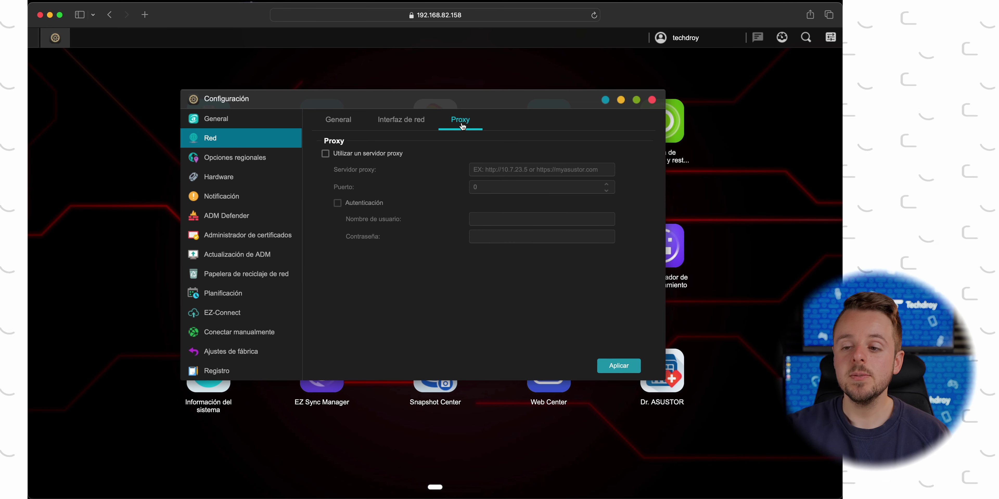
pyautogui.click(202, 163)
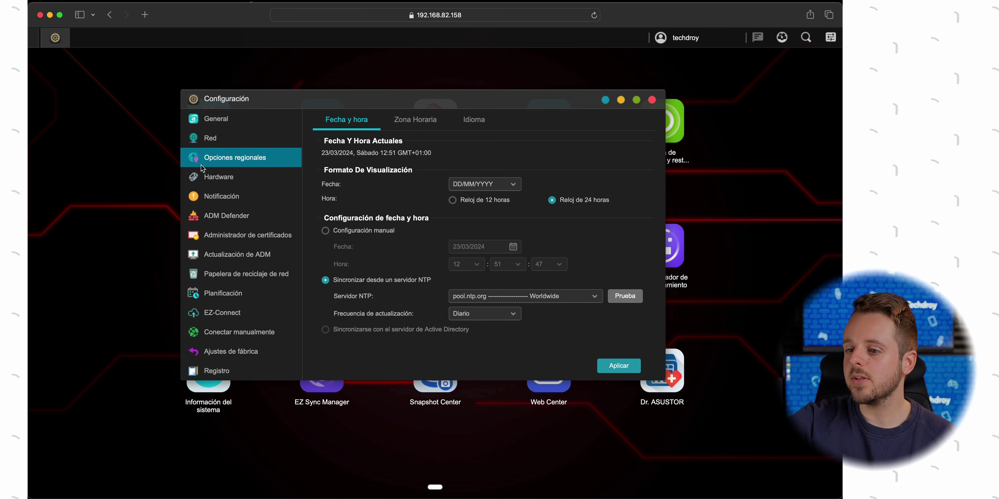
# Check the Zona Horaria and Idioma tabs (Español display language), then move to Hardware settings
pyautogui.click(400, 131)
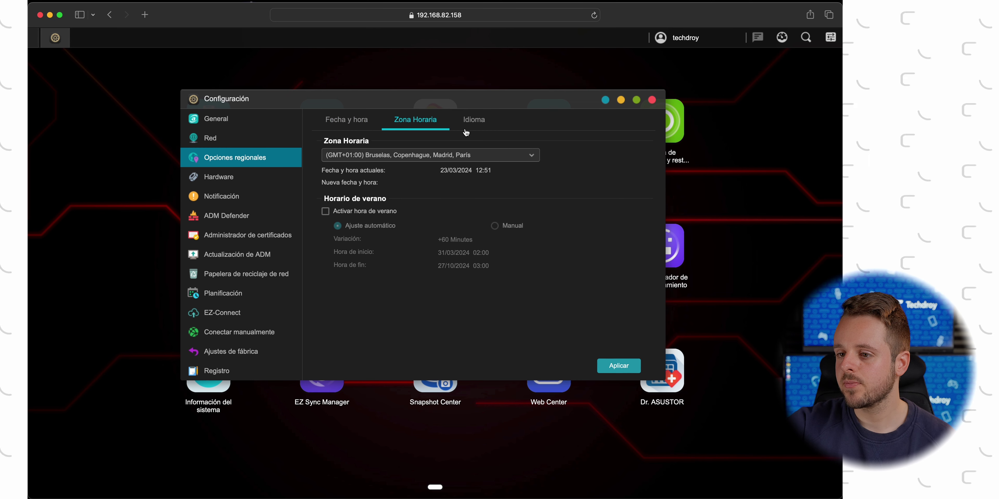
pyautogui.click(480, 125)
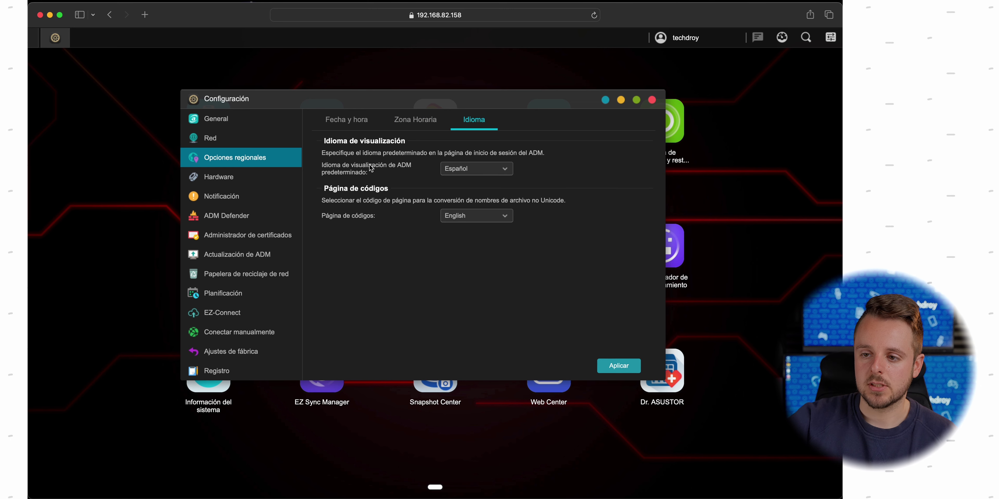
pyautogui.click(258, 177)
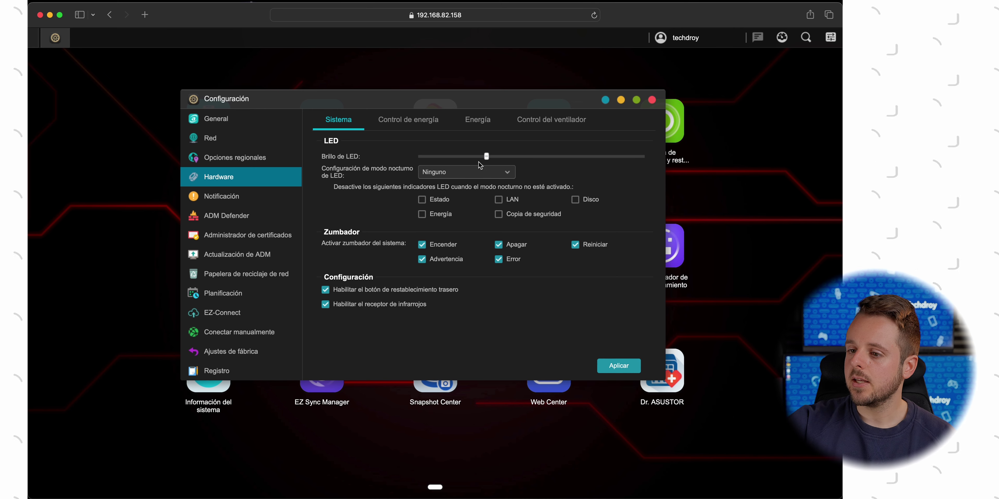
# Turn off Wake on LAN on the Energía tab and apply the change
pyautogui.click(404, 128)
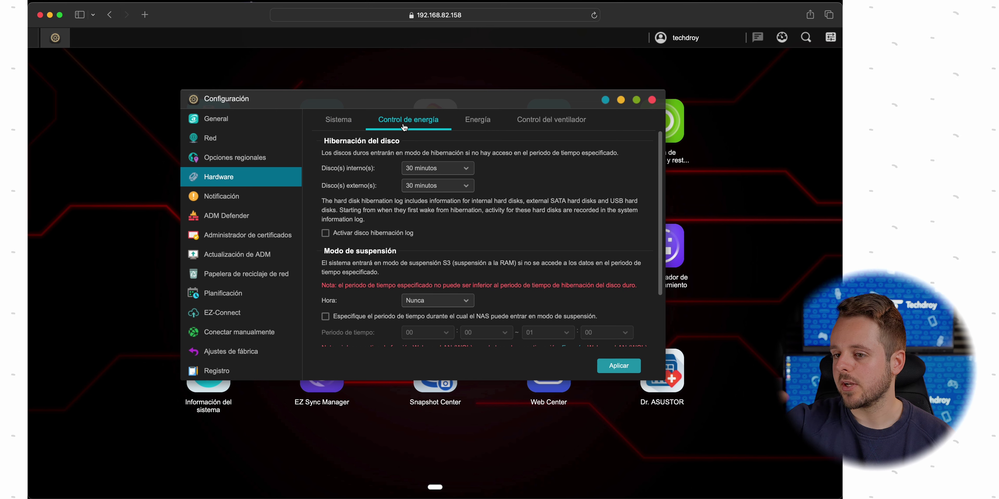
pyautogui.click(485, 121)
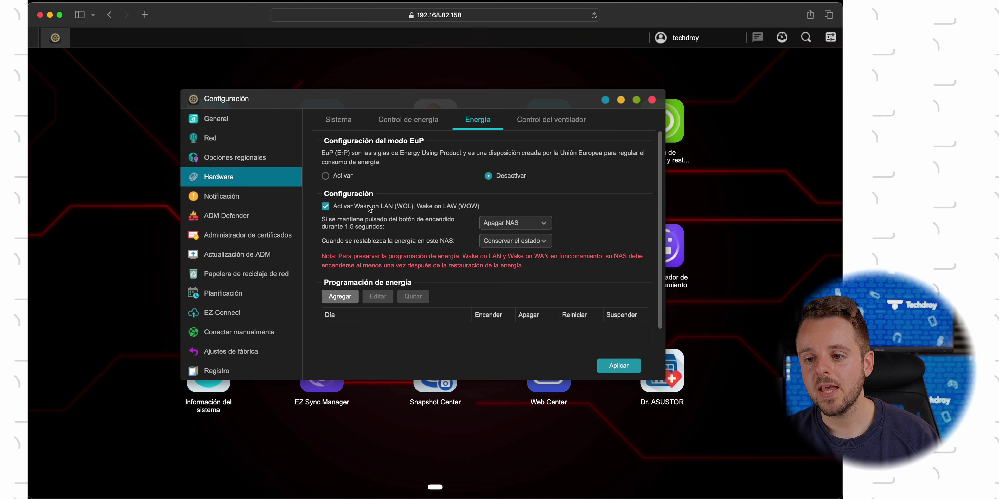
pyautogui.click(353, 209)
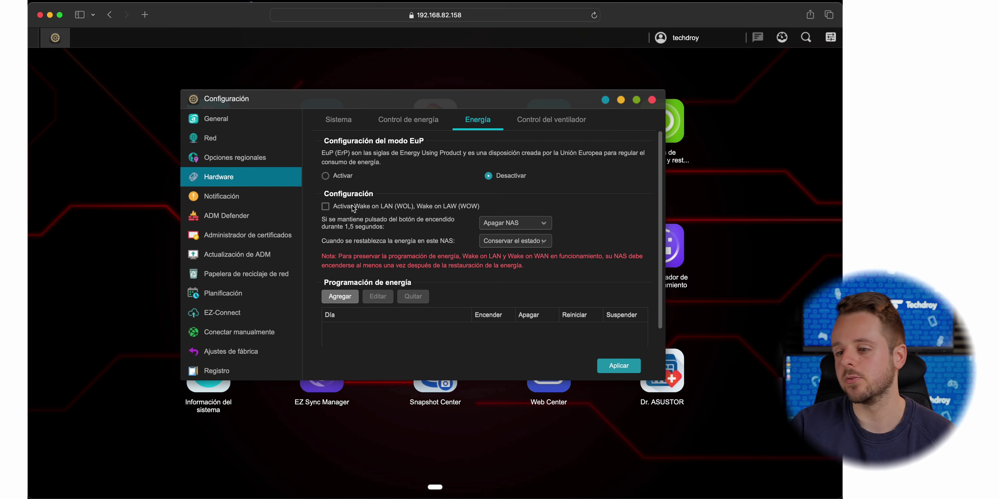
pyautogui.click(409, 119)
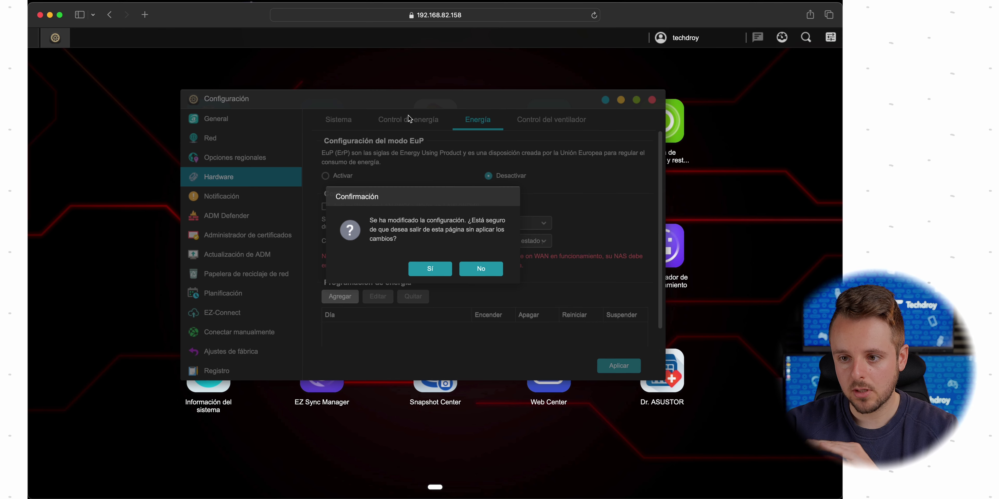
pyautogui.click(477, 272)
pyautogui.click(622, 366)
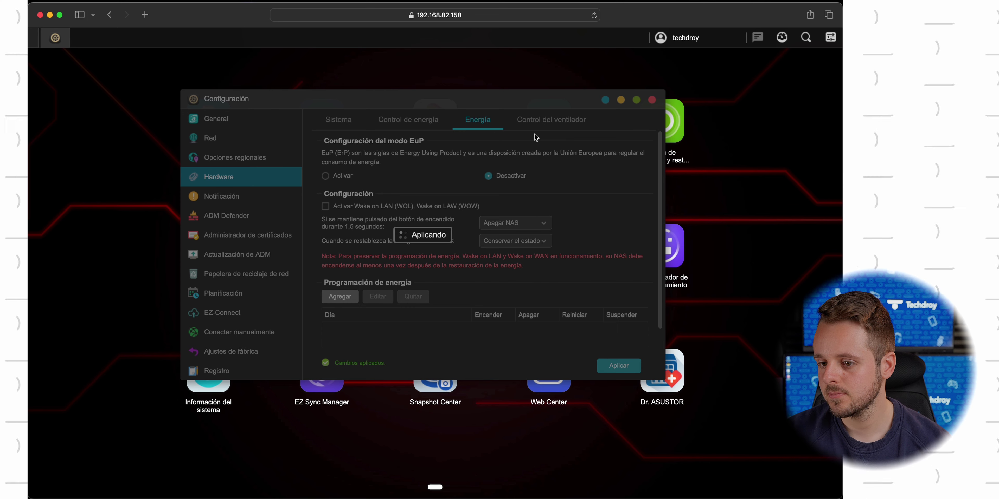
# Browse the fan speed and disk hibernation tabs, then switch to the Notificación settings
pyautogui.click(551, 127)
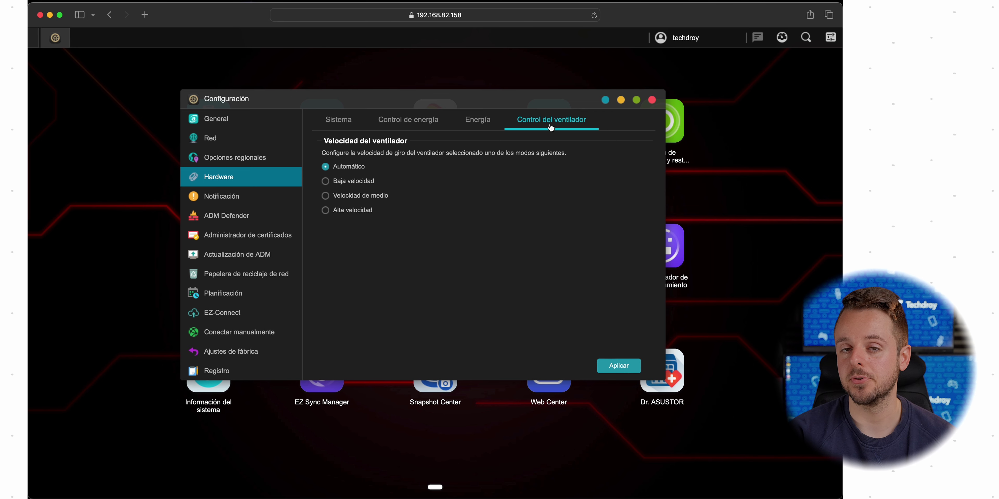
pyautogui.click(477, 123)
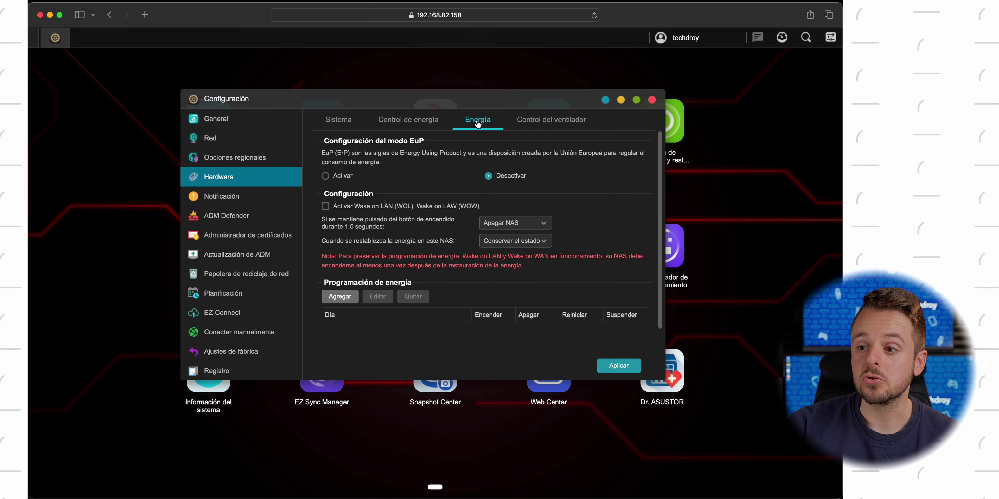
pyautogui.click(427, 125)
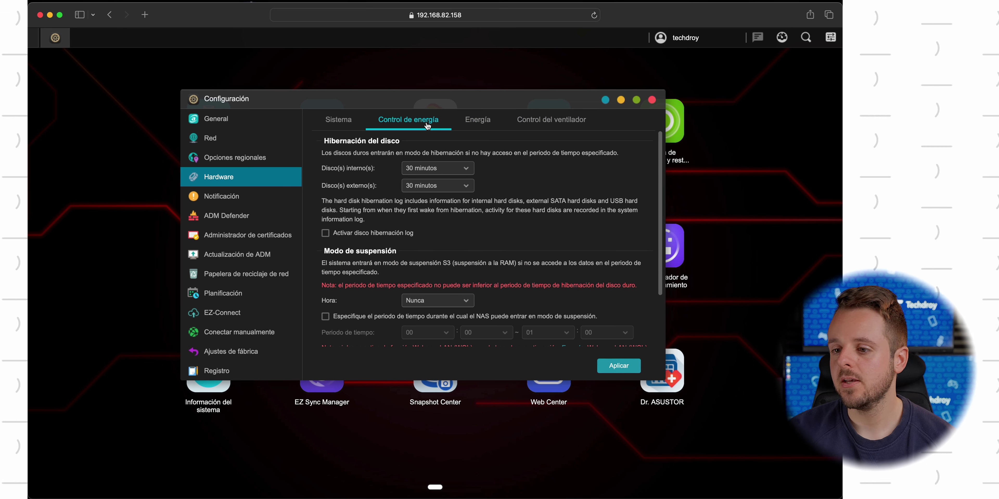
pyautogui.click(239, 196)
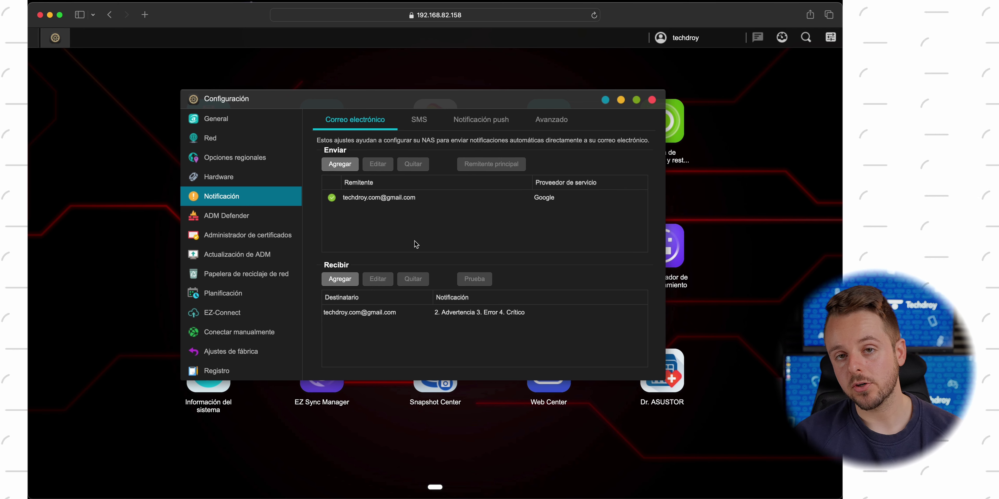
# Look through the SMS, Notificación push and Avanzado rule tabs, then switch to ADM Defender
pyautogui.click(422, 120)
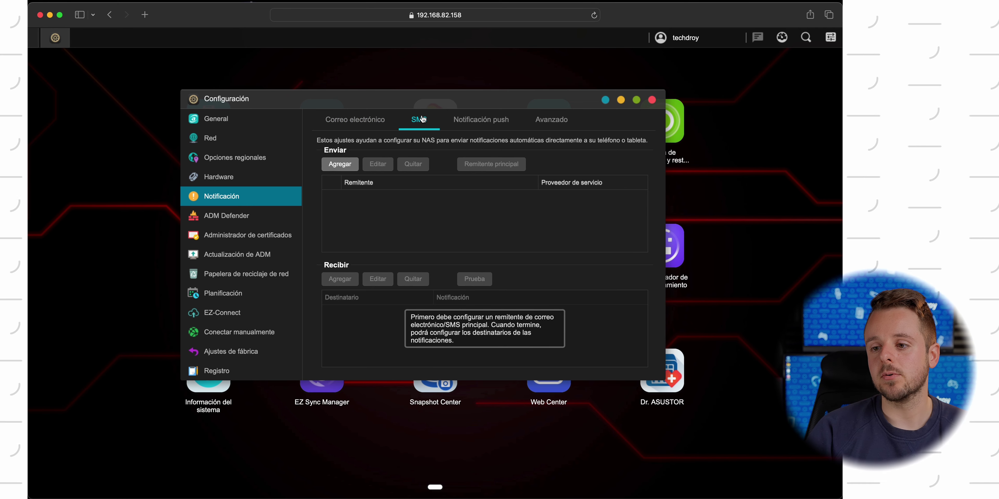
pyautogui.click(476, 121)
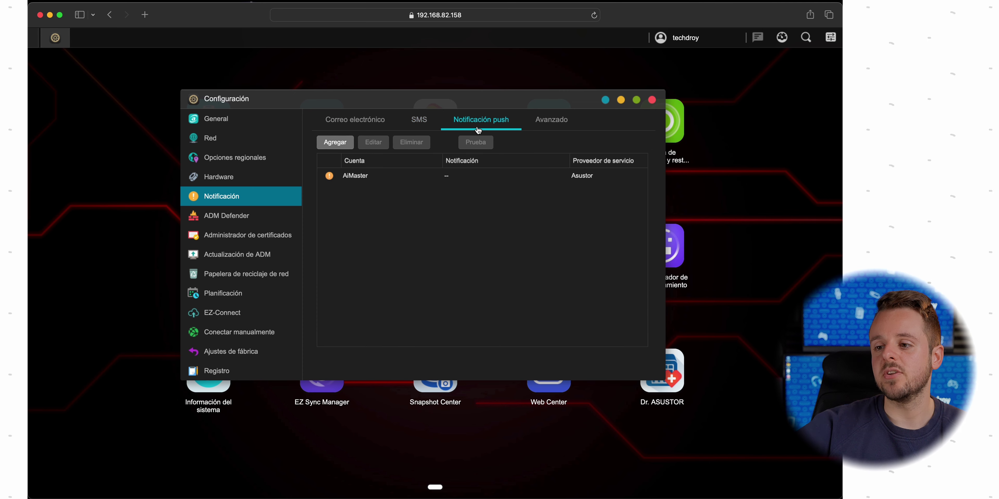
pyautogui.click(548, 122)
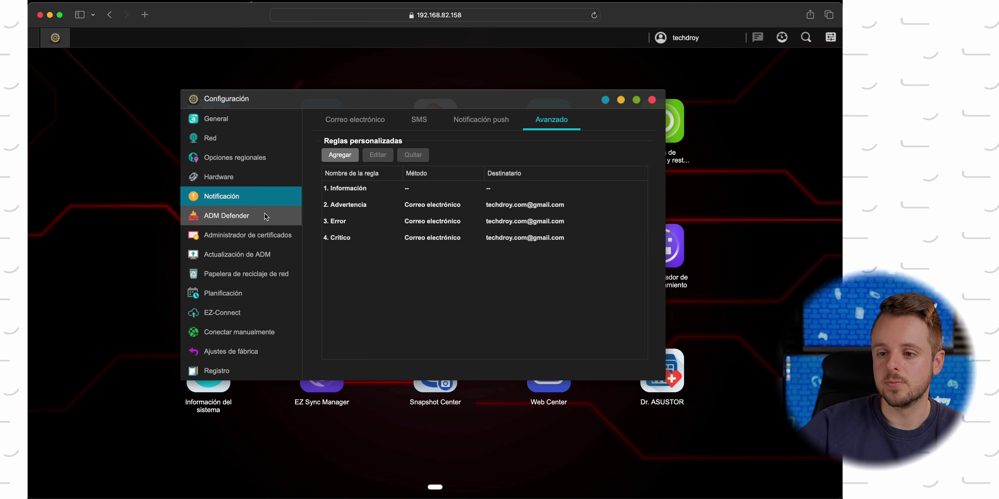
pyautogui.click(254, 212)
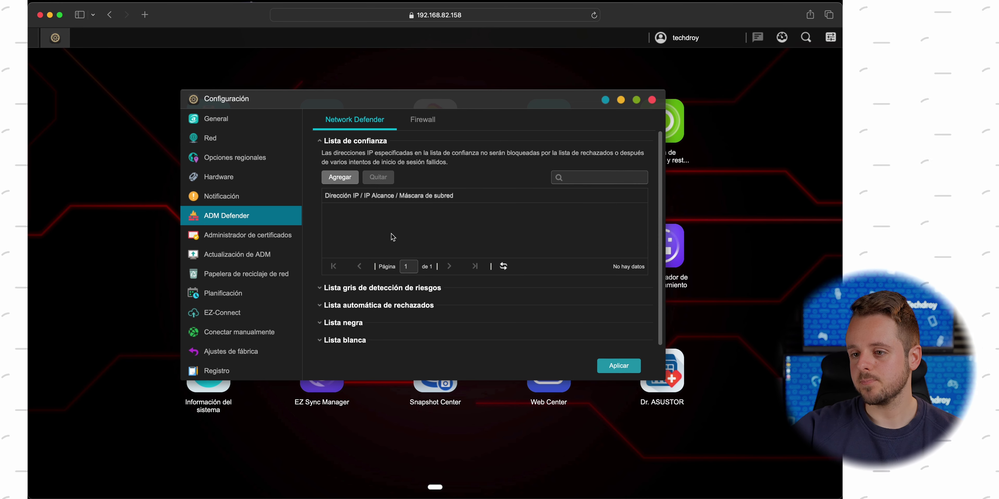
# Expand the risk-detection greylist and Lista automática de rechazados sections in ADM Defender
pyautogui.scroll(-1, 392, 240)
pyautogui.click(373, 290)
pyautogui.scroll(-5, 373, 289)
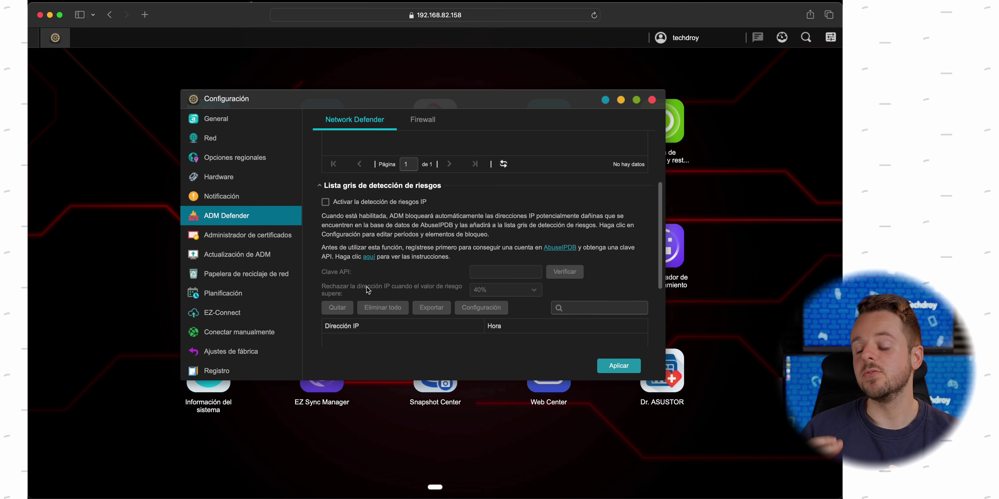
pyautogui.scroll(-1, 368, 290)
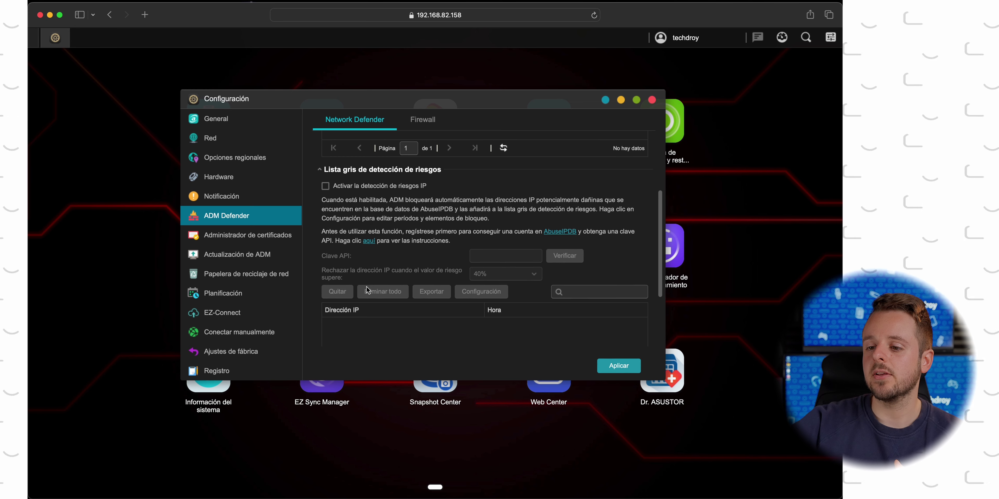
pyautogui.scroll(-6, 354, 252)
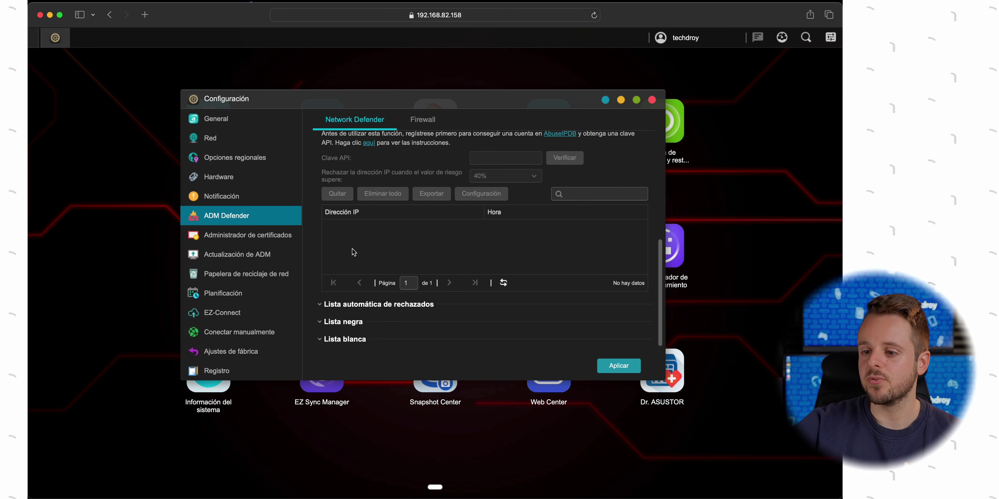
pyautogui.click(372, 305)
pyautogui.scroll(-7, 410, 242)
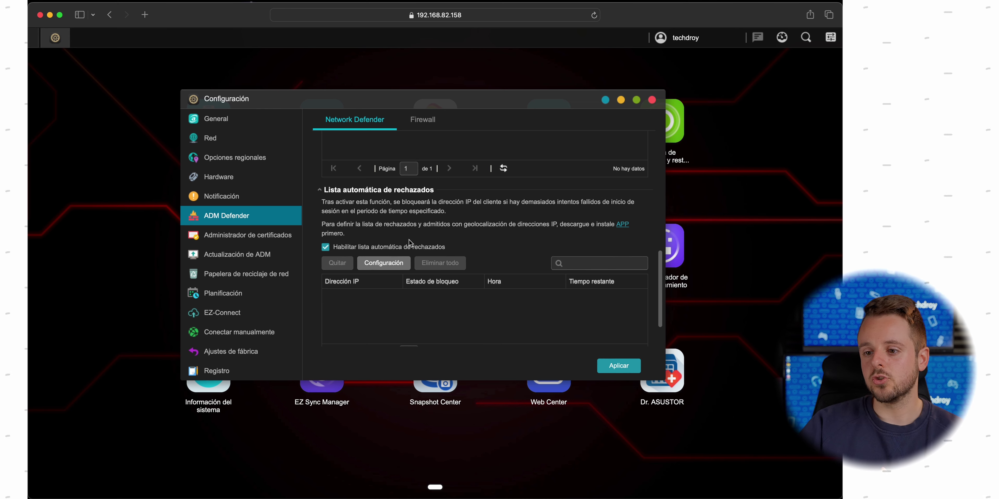
# Set automatic blocking to 5 failed login attempts and apply, then start a new certificate in Administrador de certificados
pyautogui.click(385, 263)
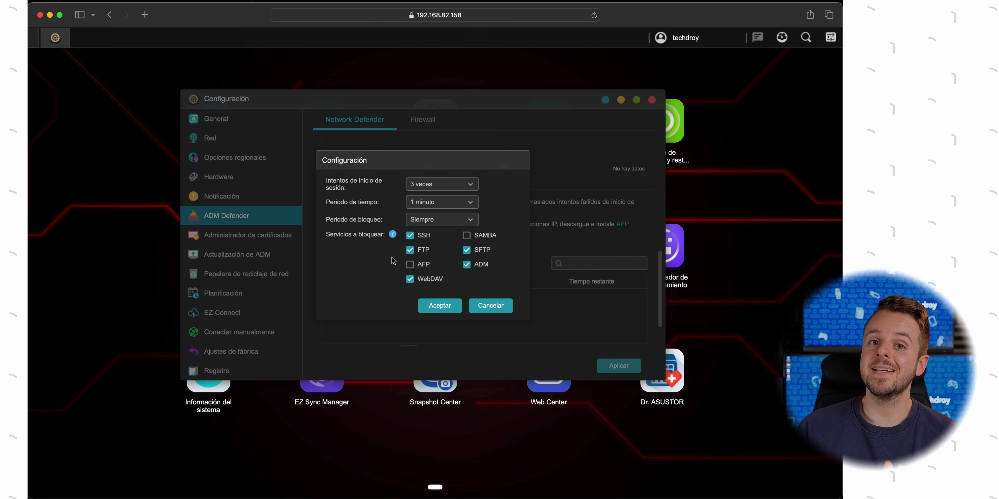
pyautogui.click(453, 188)
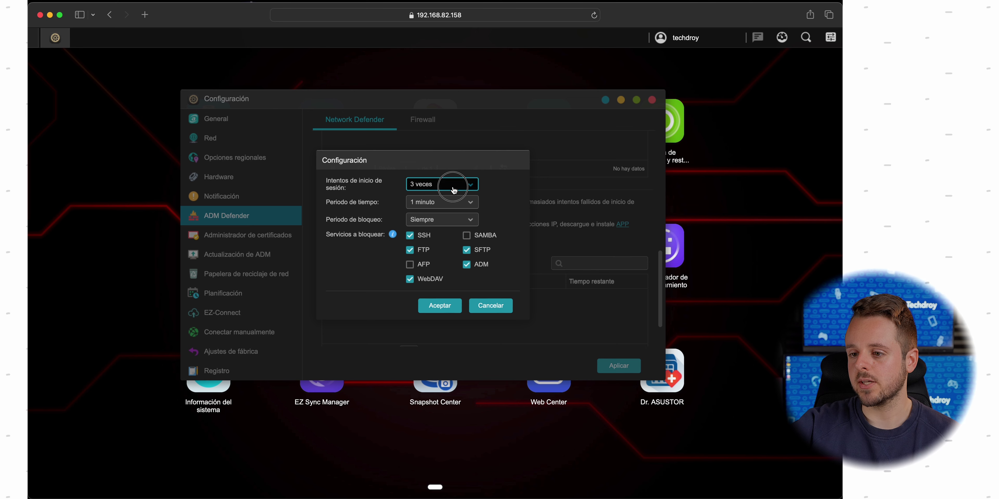
pyautogui.click(485, 181)
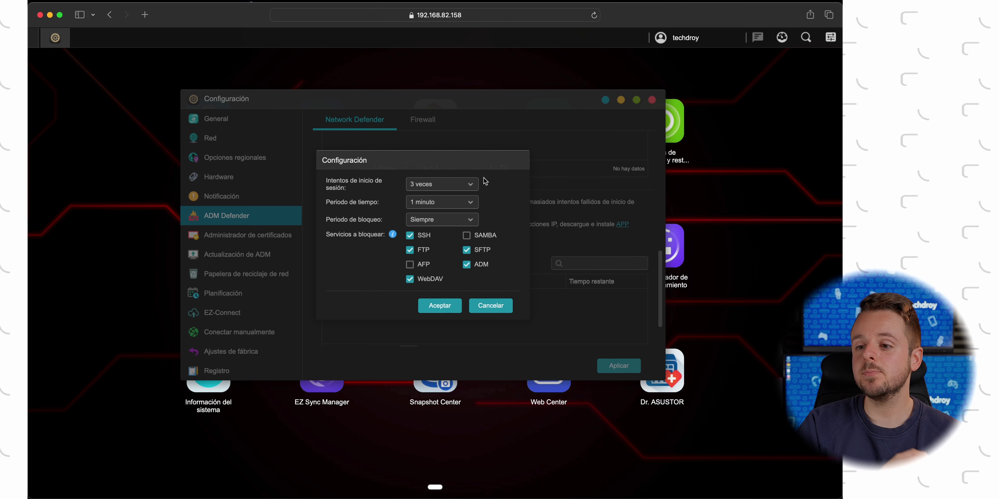
pyautogui.click(466, 191)
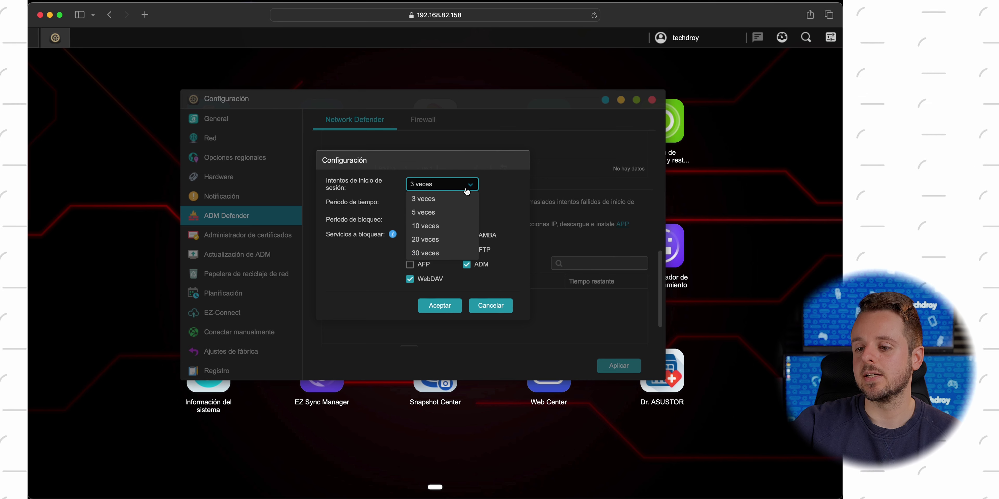
pyautogui.click(440, 212)
pyautogui.click(441, 211)
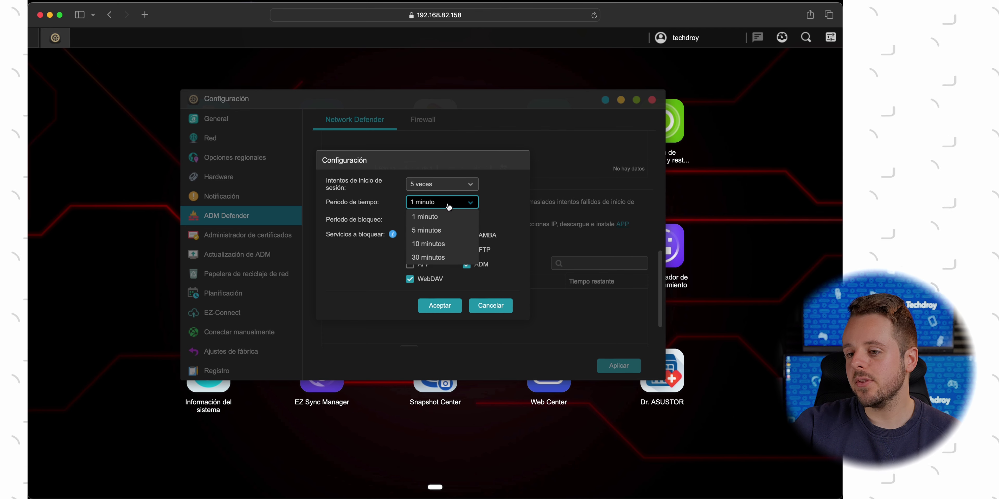
pyautogui.click(515, 194)
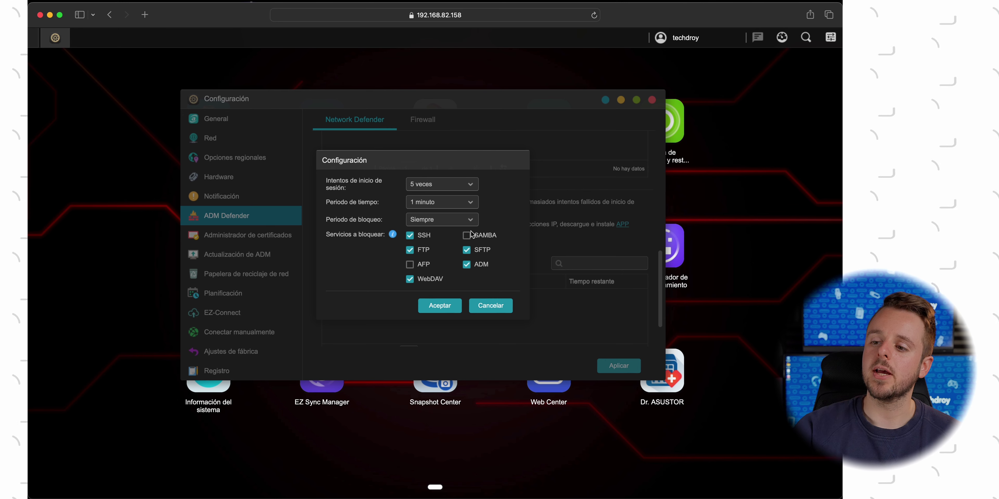
pyautogui.click(436, 307)
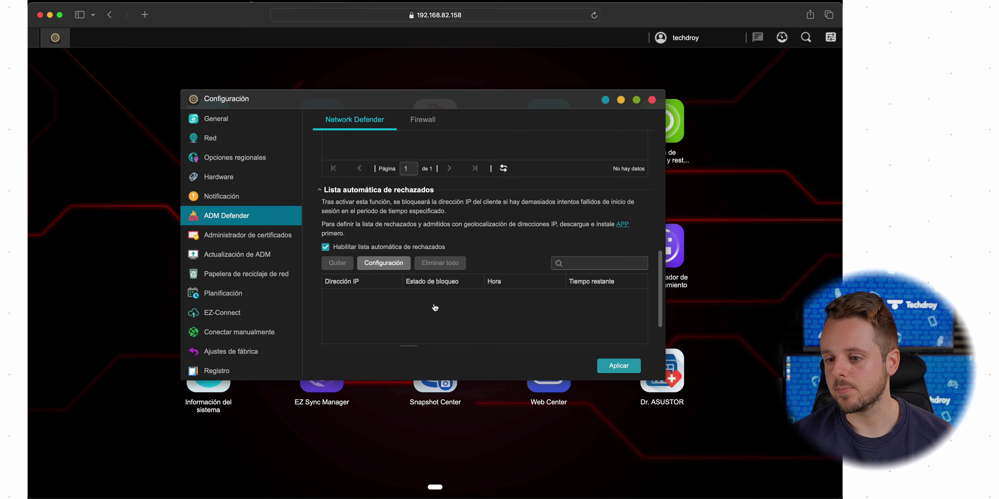
pyautogui.click(619, 366)
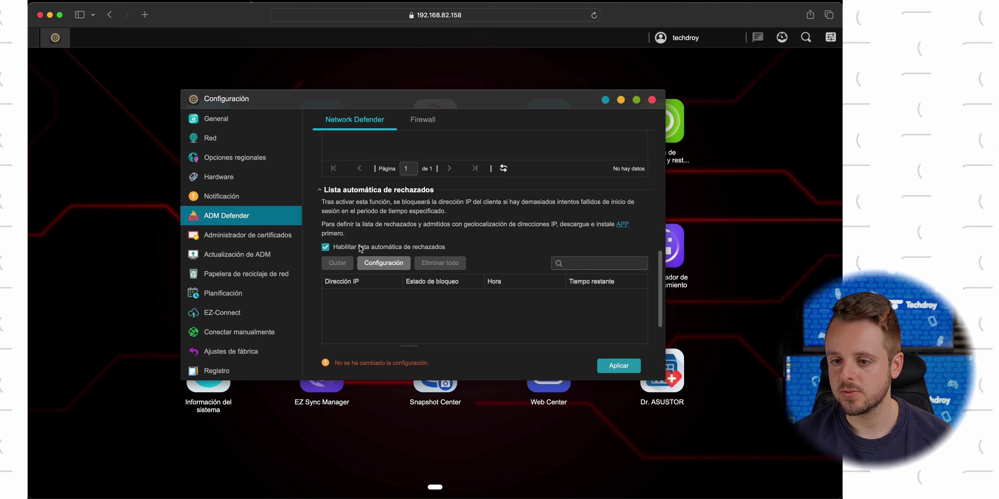
pyautogui.click(251, 237)
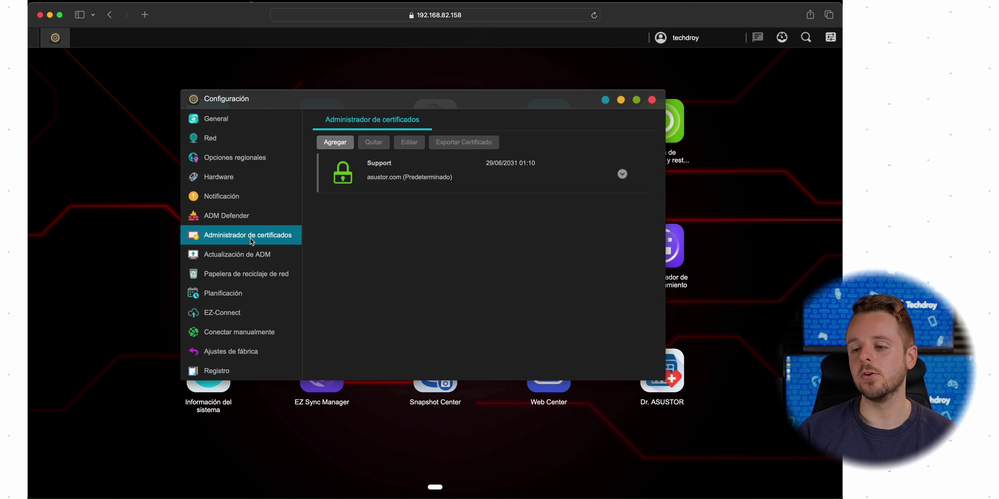
pyautogui.click(335, 144)
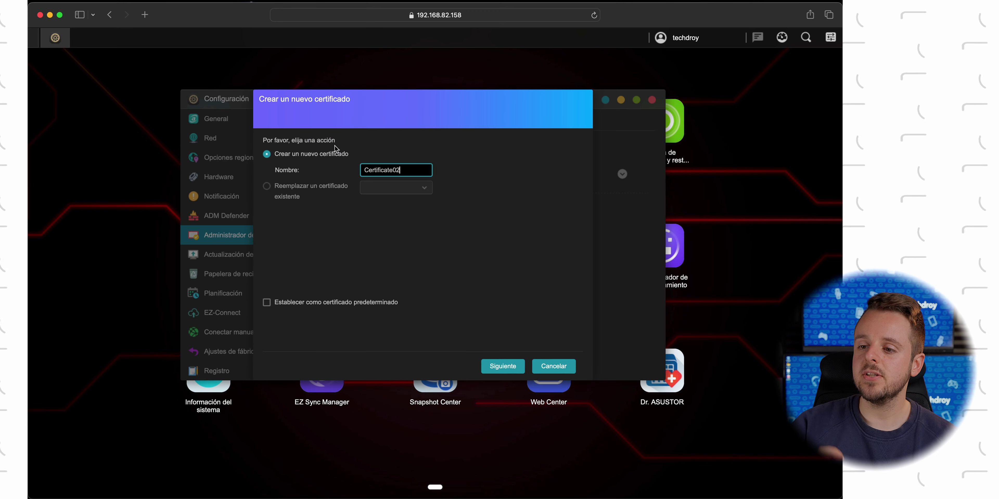